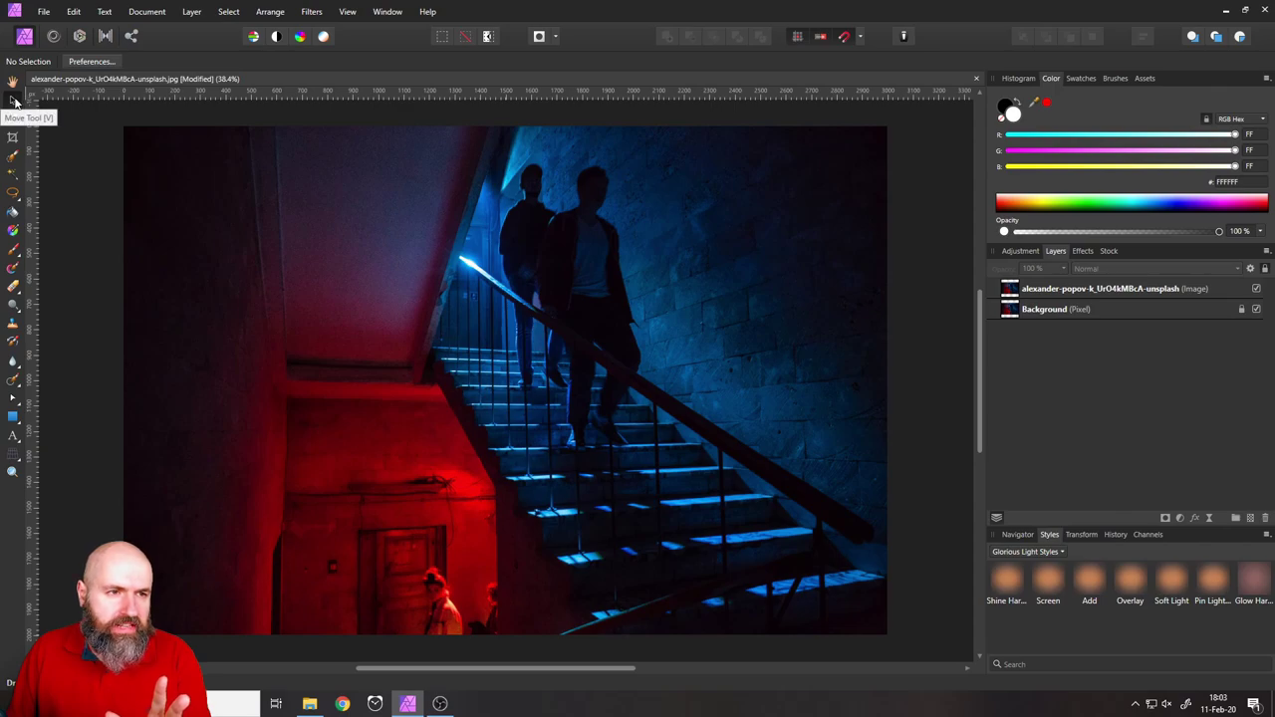
left_click(1012, 310)
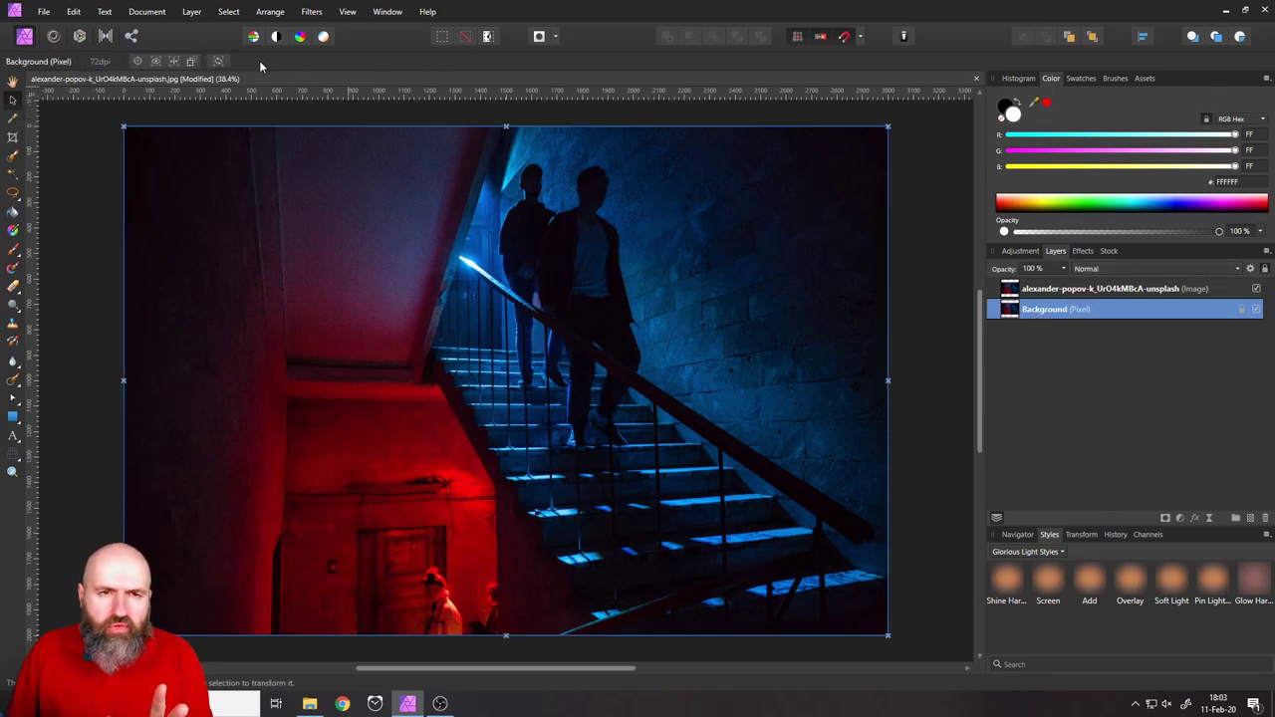
left_click(1019, 290)
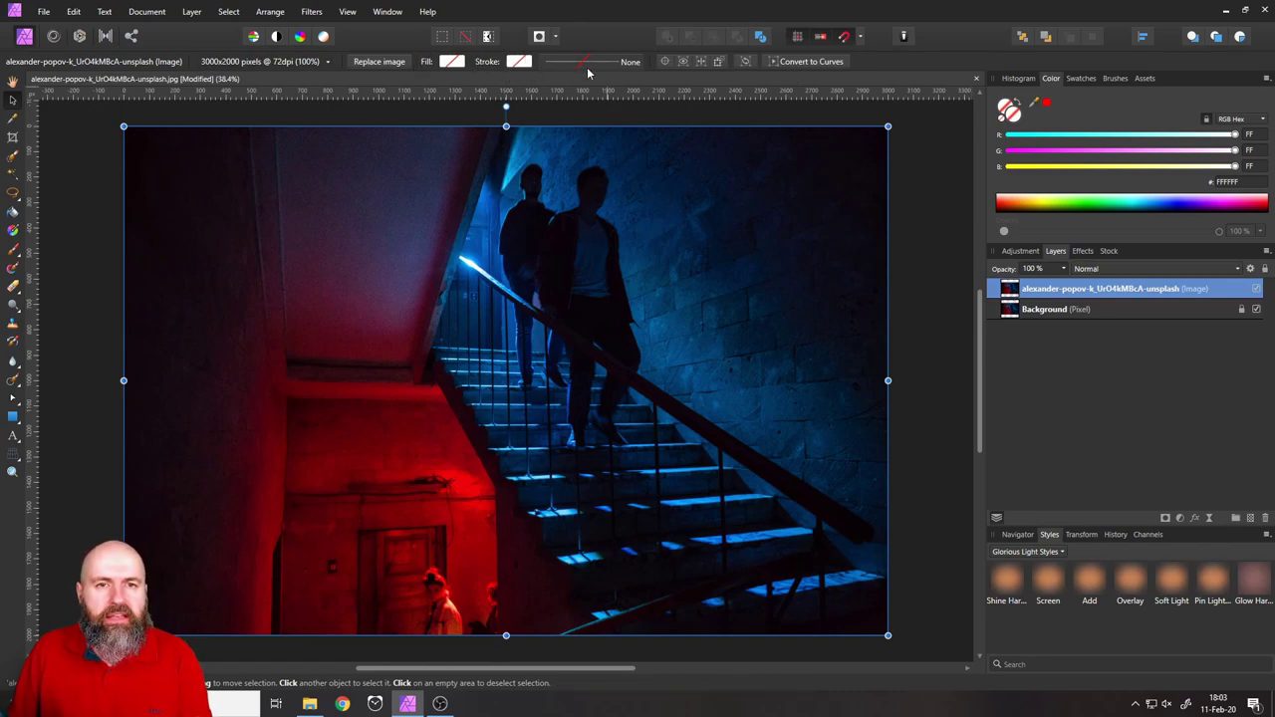
left_click(936, 326)
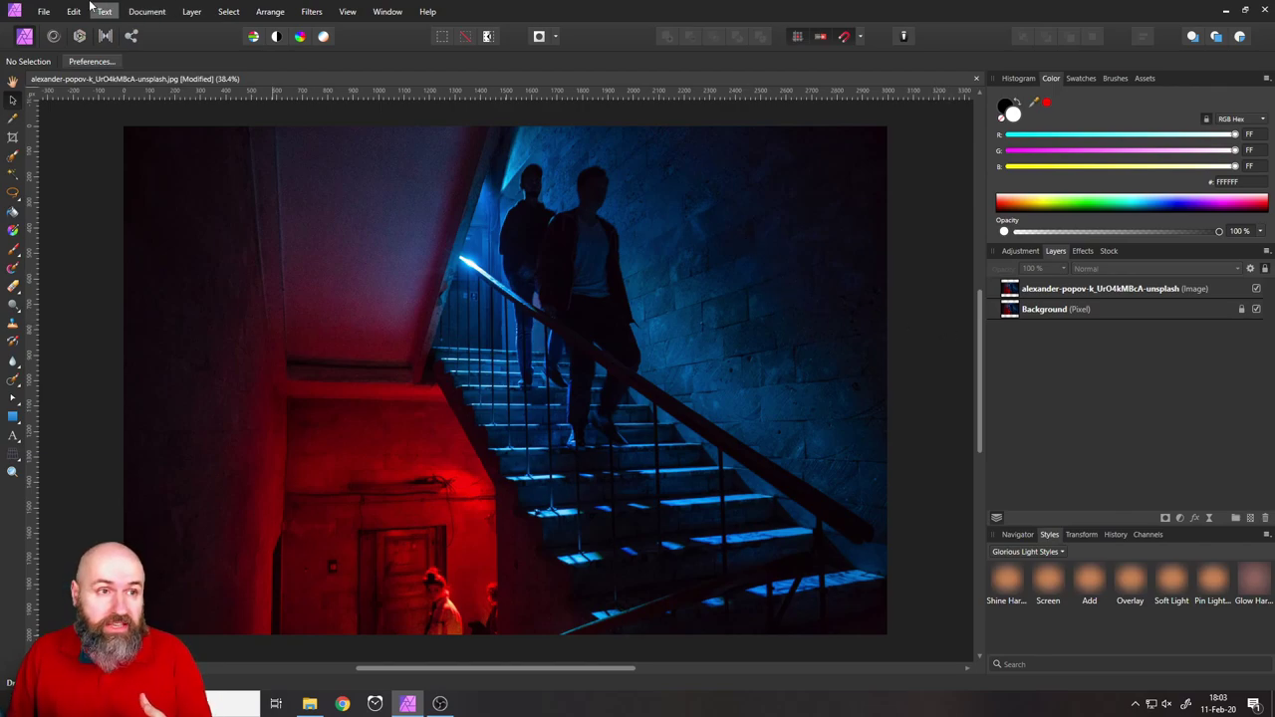
left_click(53, 16)
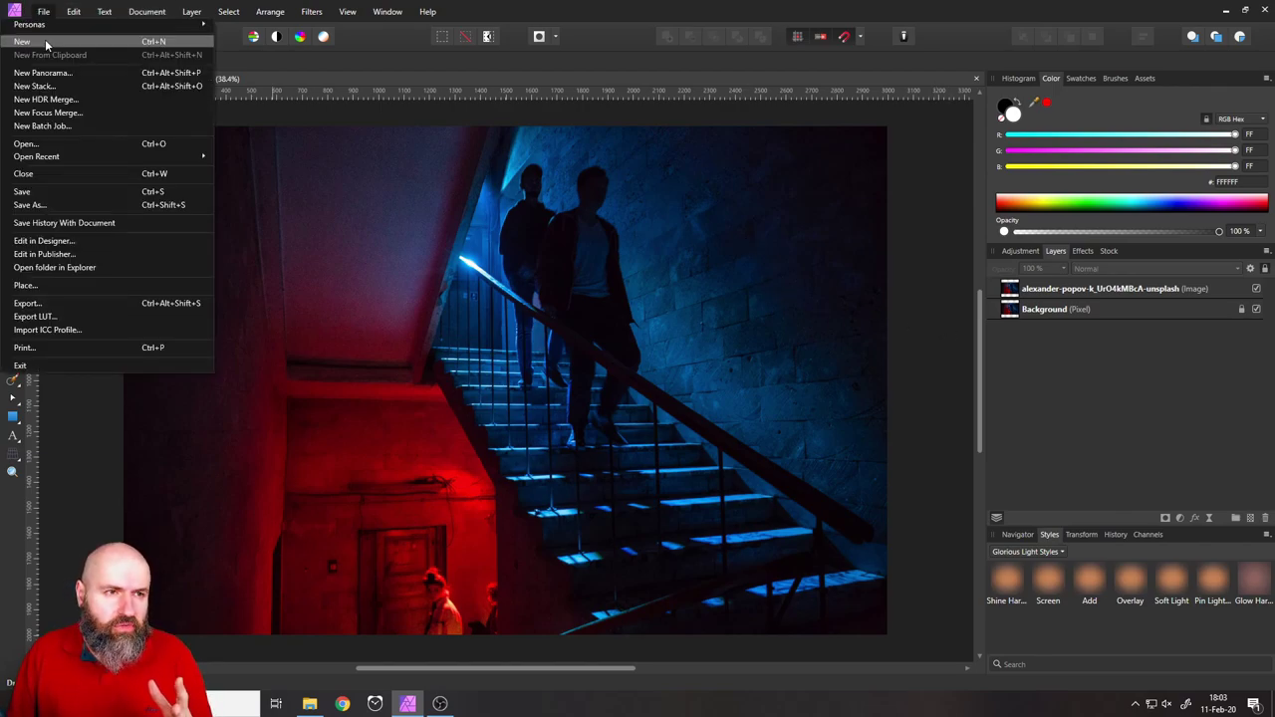
left_click(36, 40)
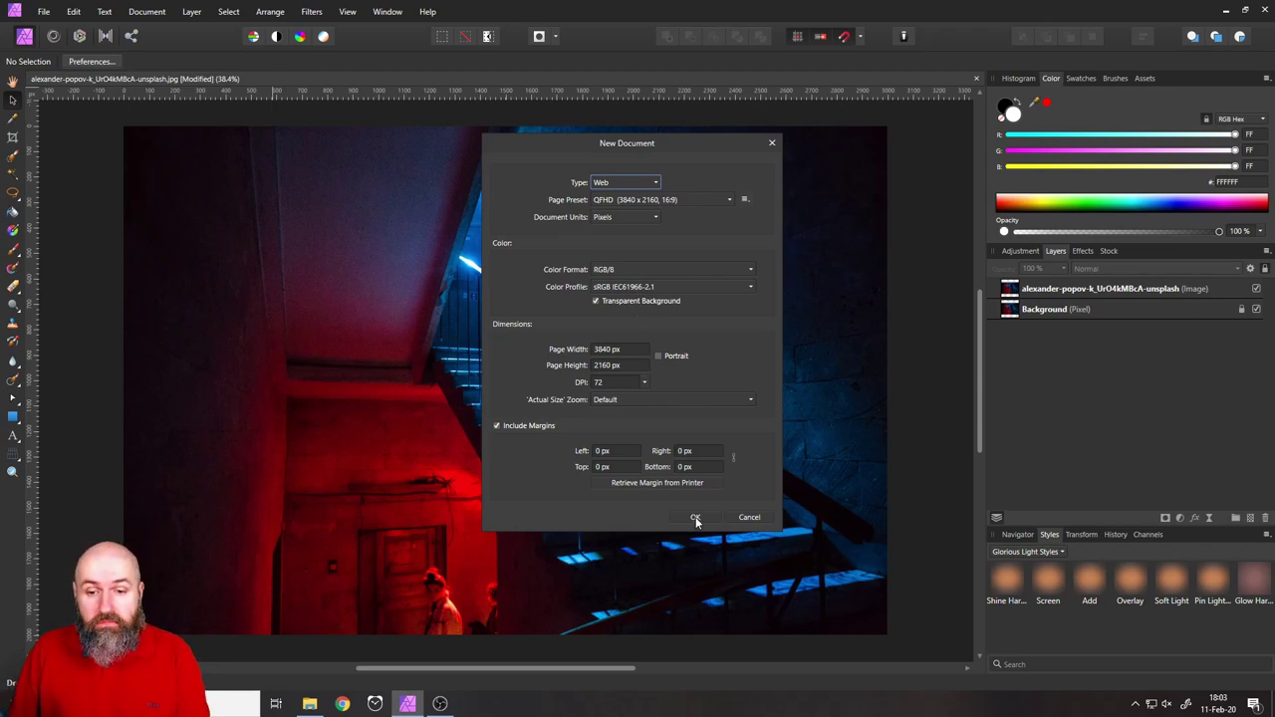
left_click(744, 517)
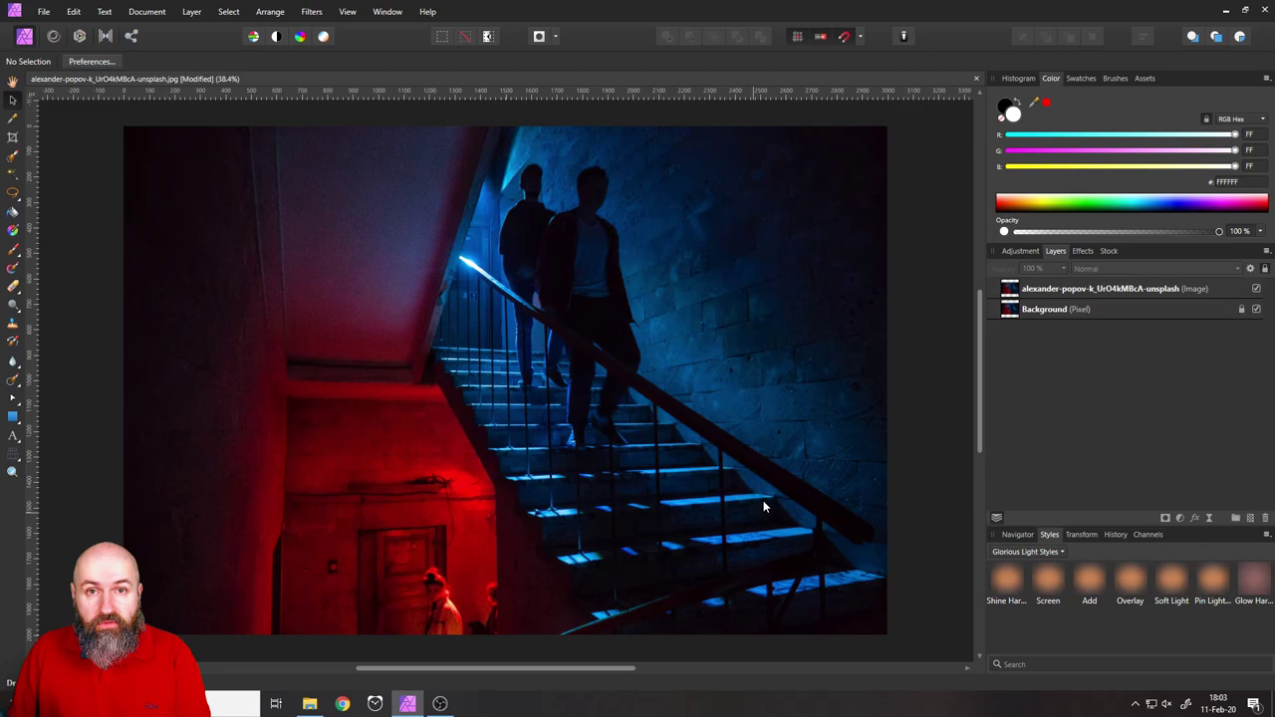
Step: Place the alexander-popov-k_UrO4kMBcA-unsplash photo as a new image layer and align it exactly with the canvas
left_click(46, 12)
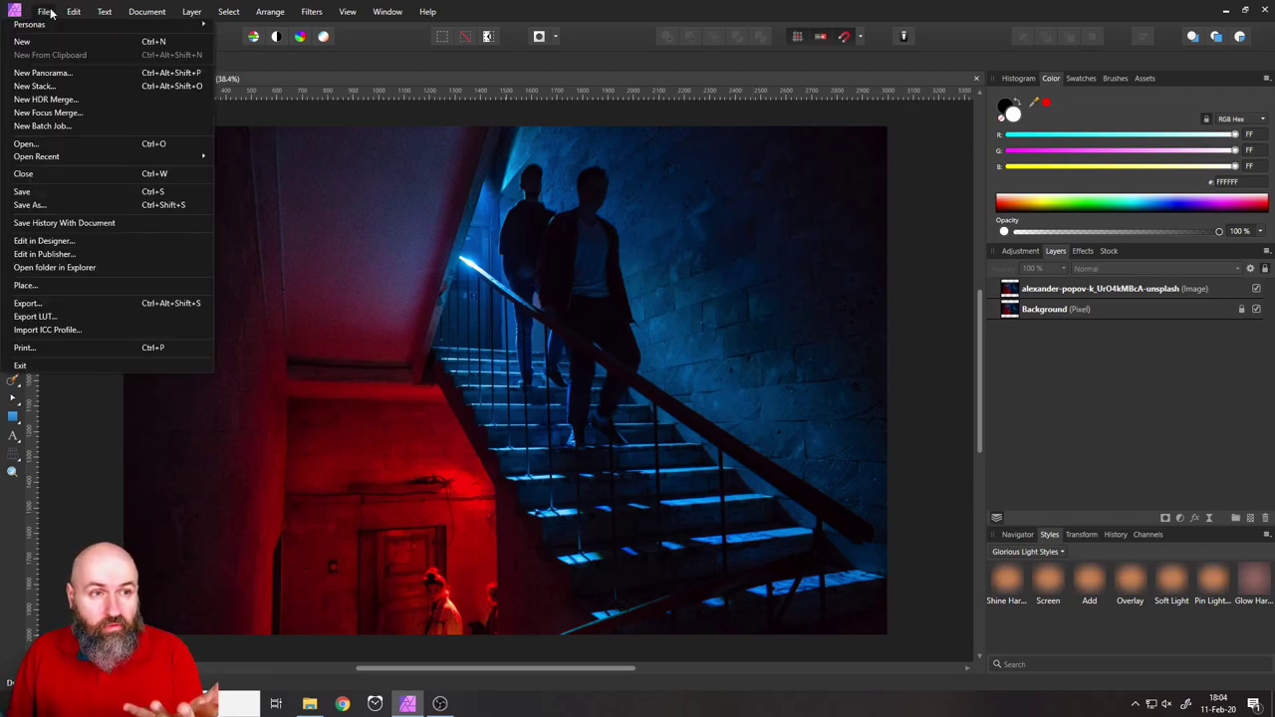
left_click(46, 284)
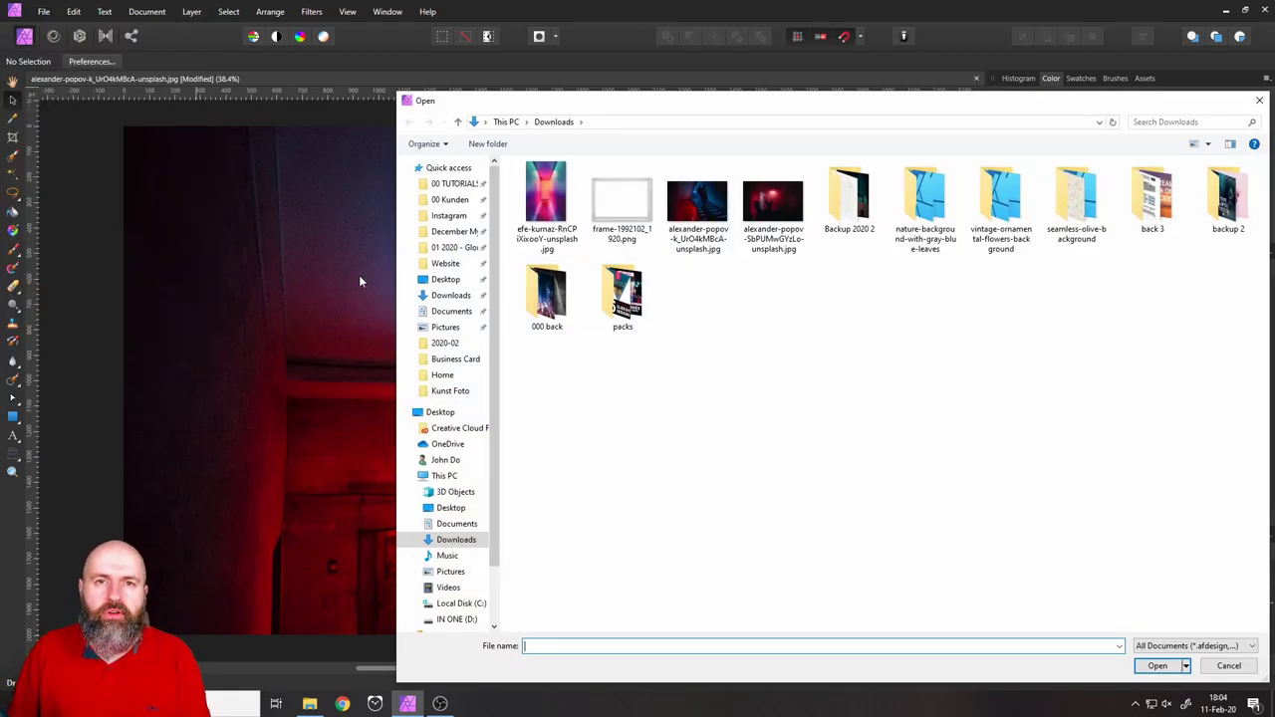
double_click(697, 209)
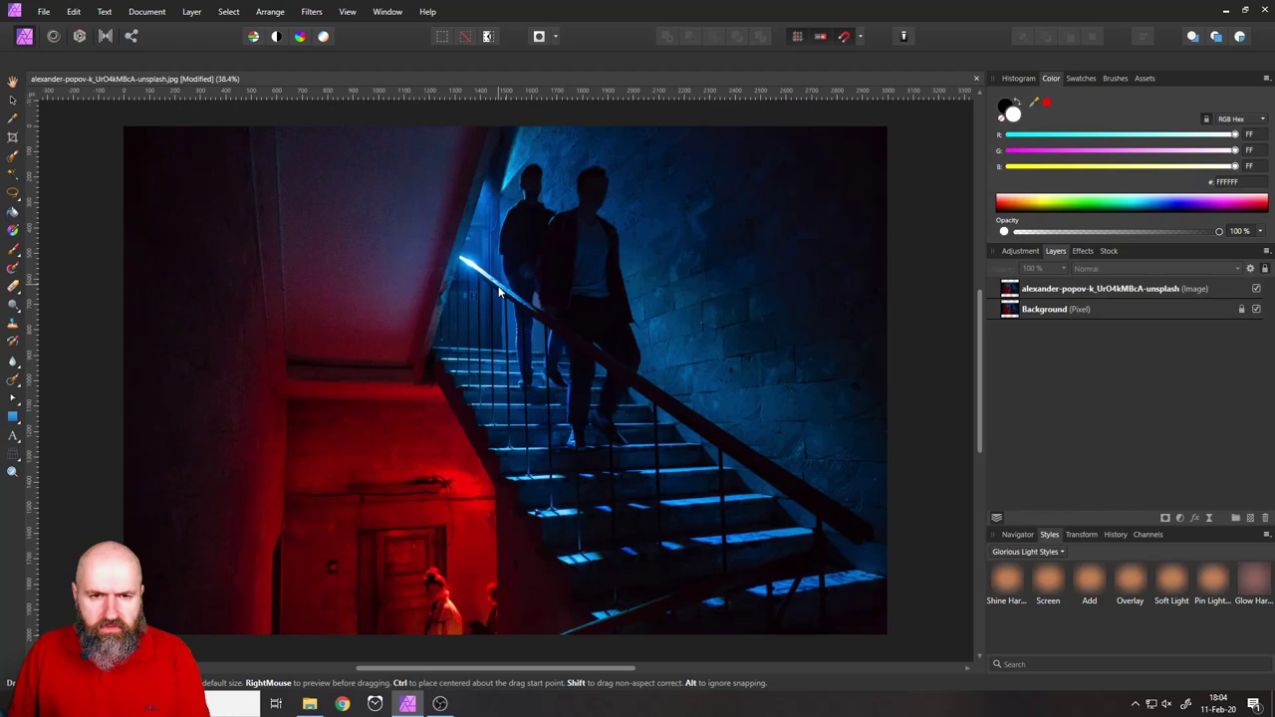
left_click(525, 296)
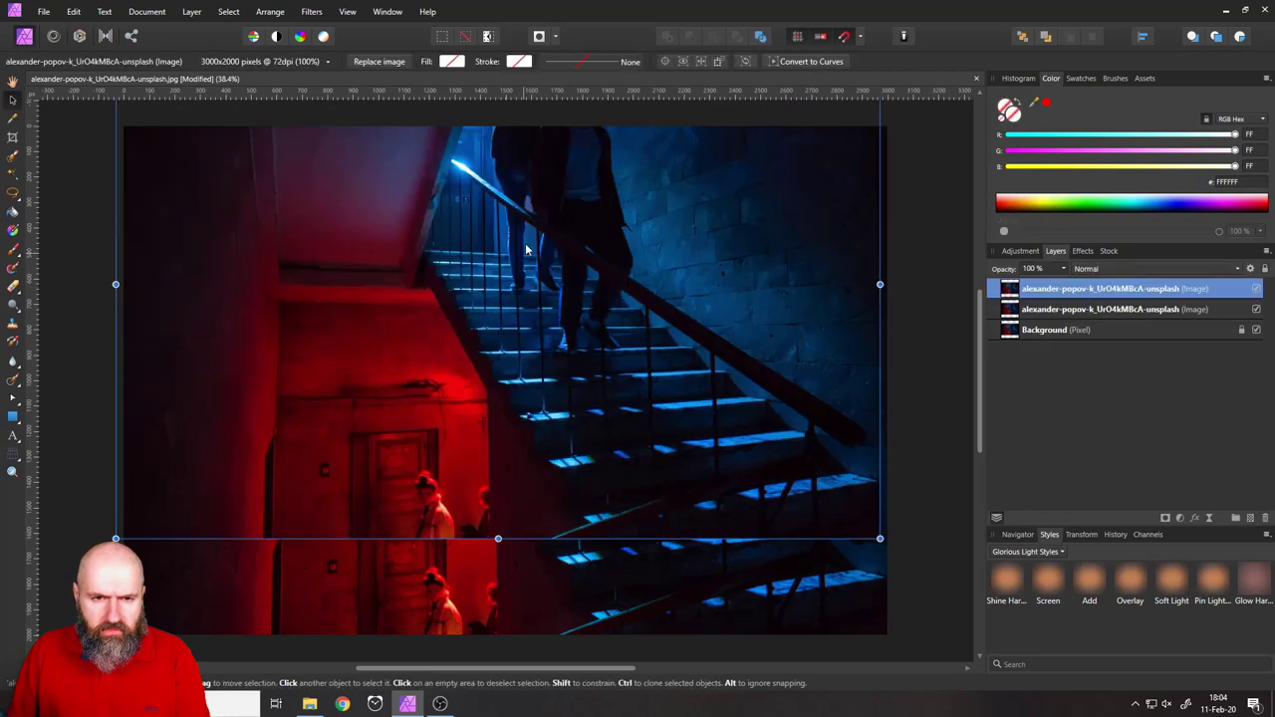
left_click_drag(525, 296, 535, 345)
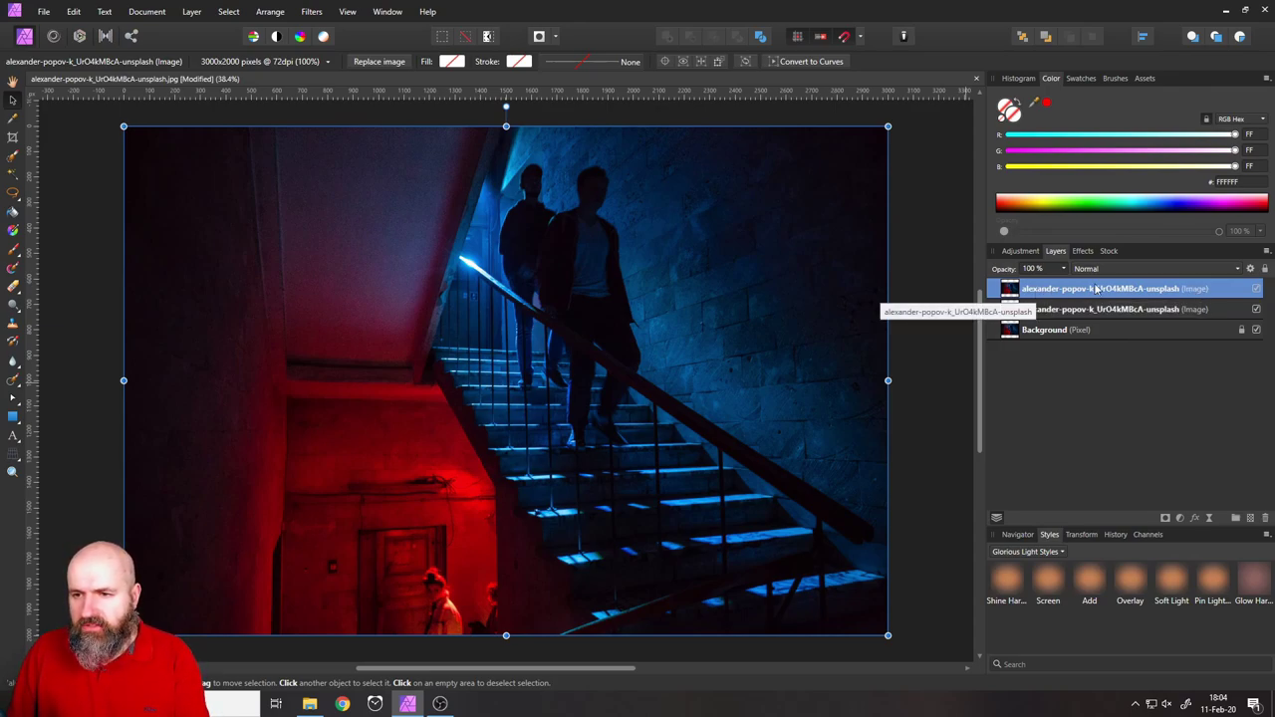
Step: Delete the older duplicate image layer above the background and rasterize the remaining image layer
left_click(1015, 310)
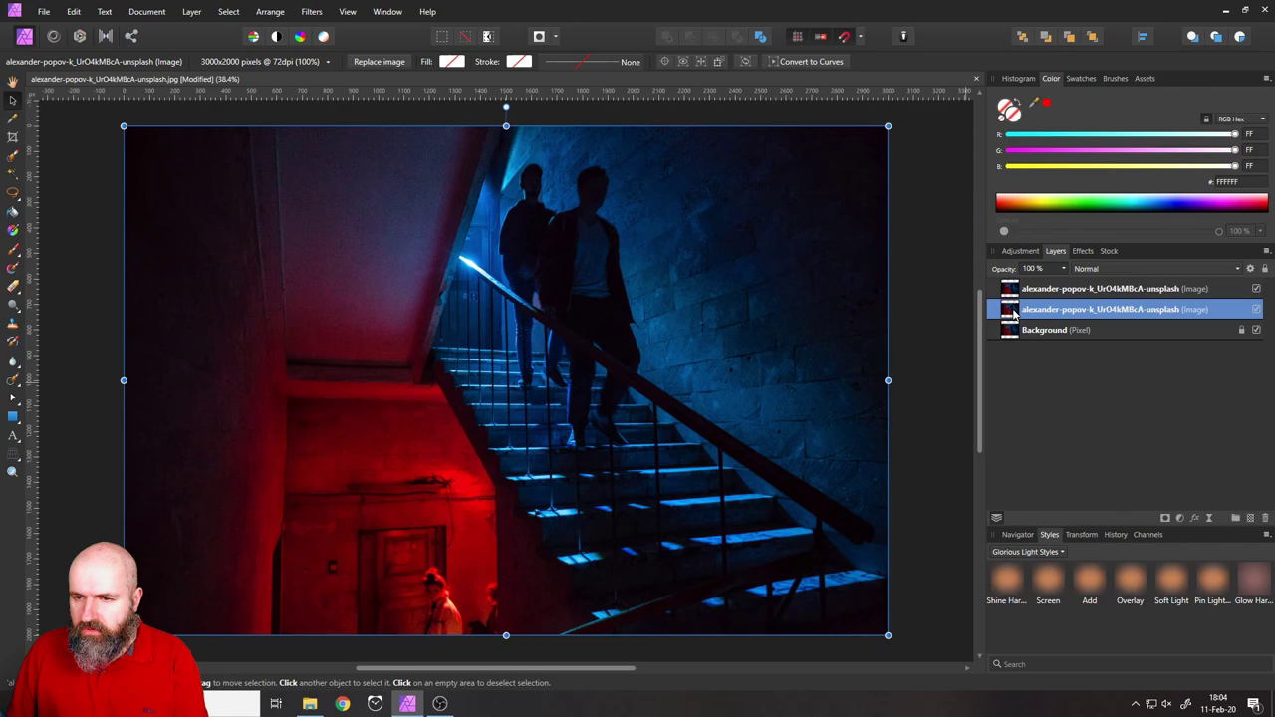
left_click(1267, 518)
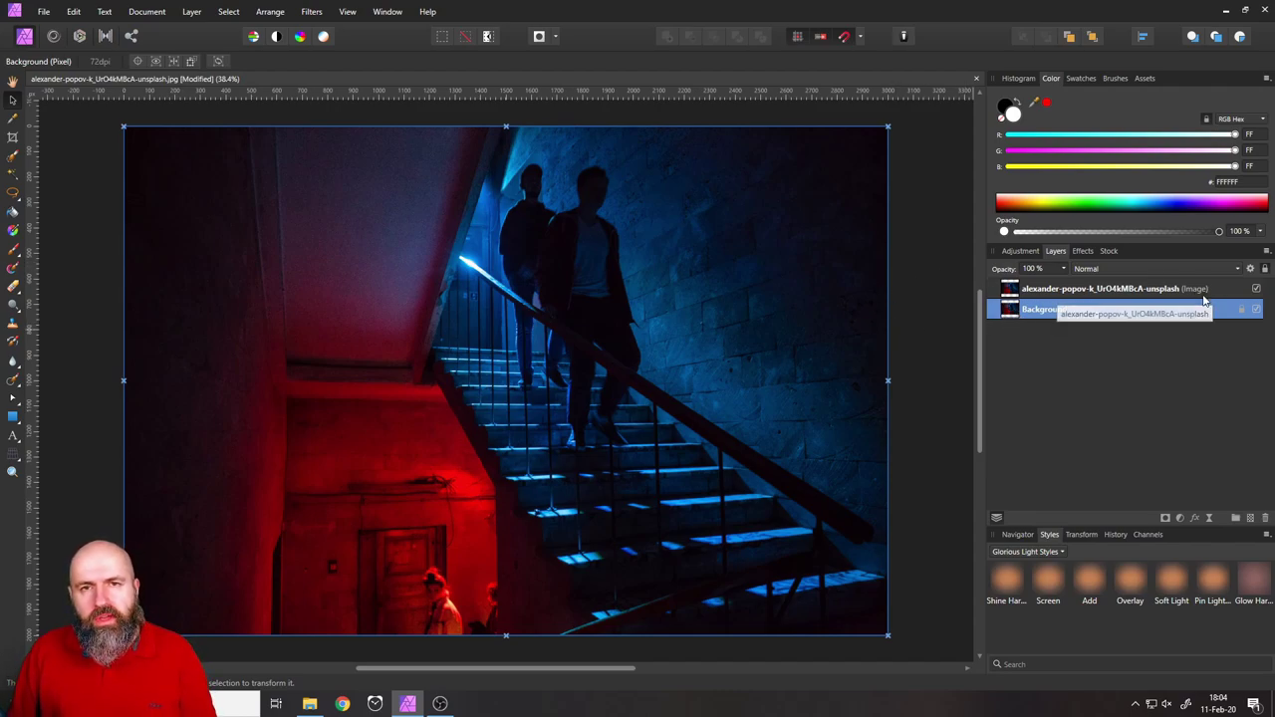
left_click(1006, 289)
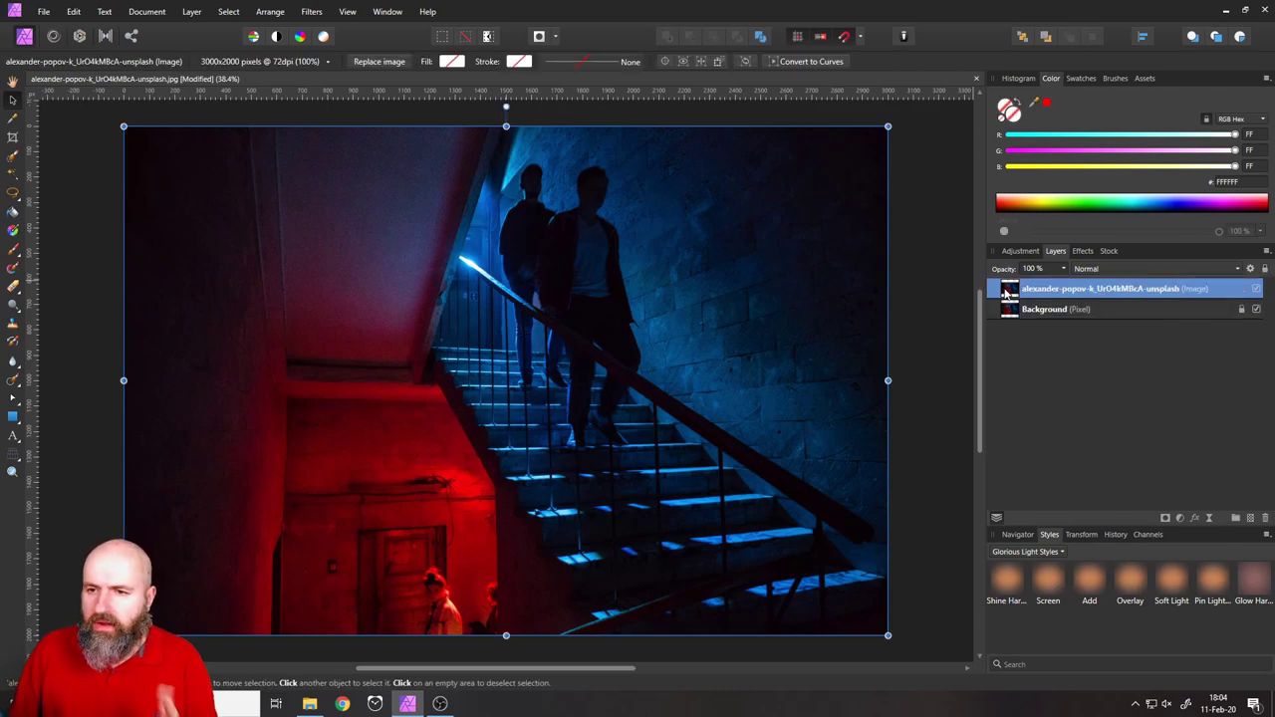
right_click(1009, 289)
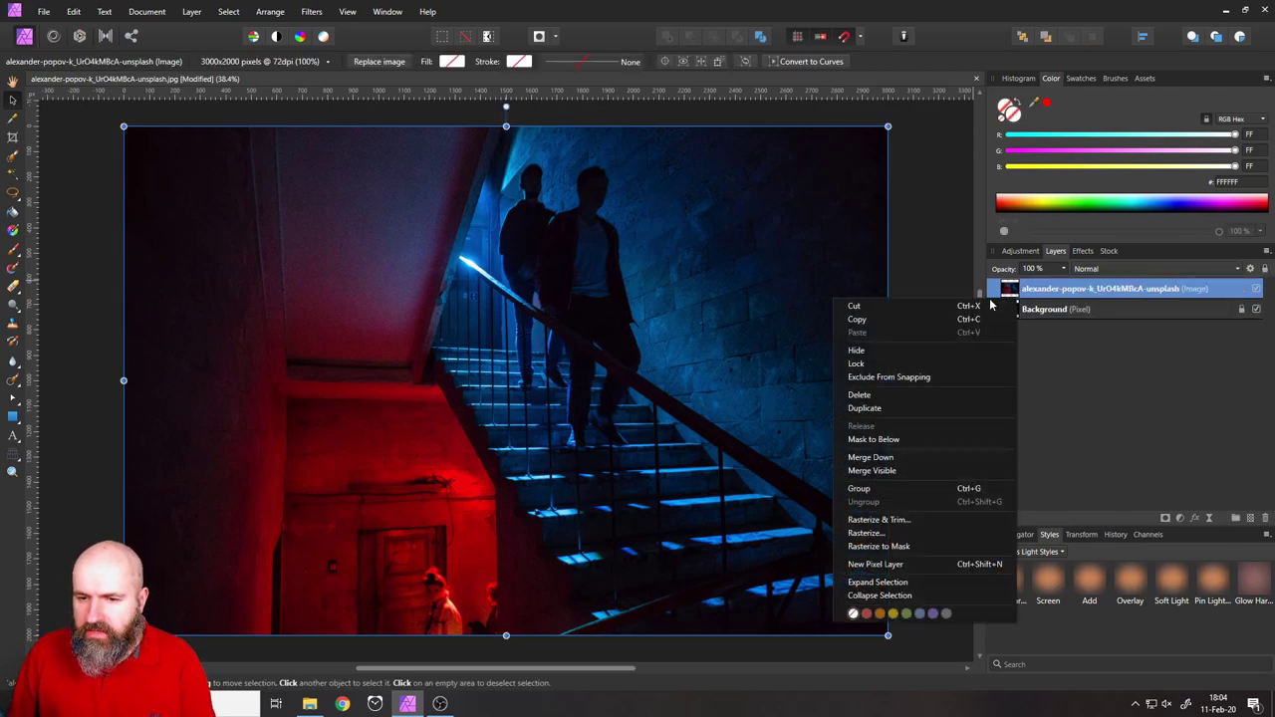
left_click(894, 534)
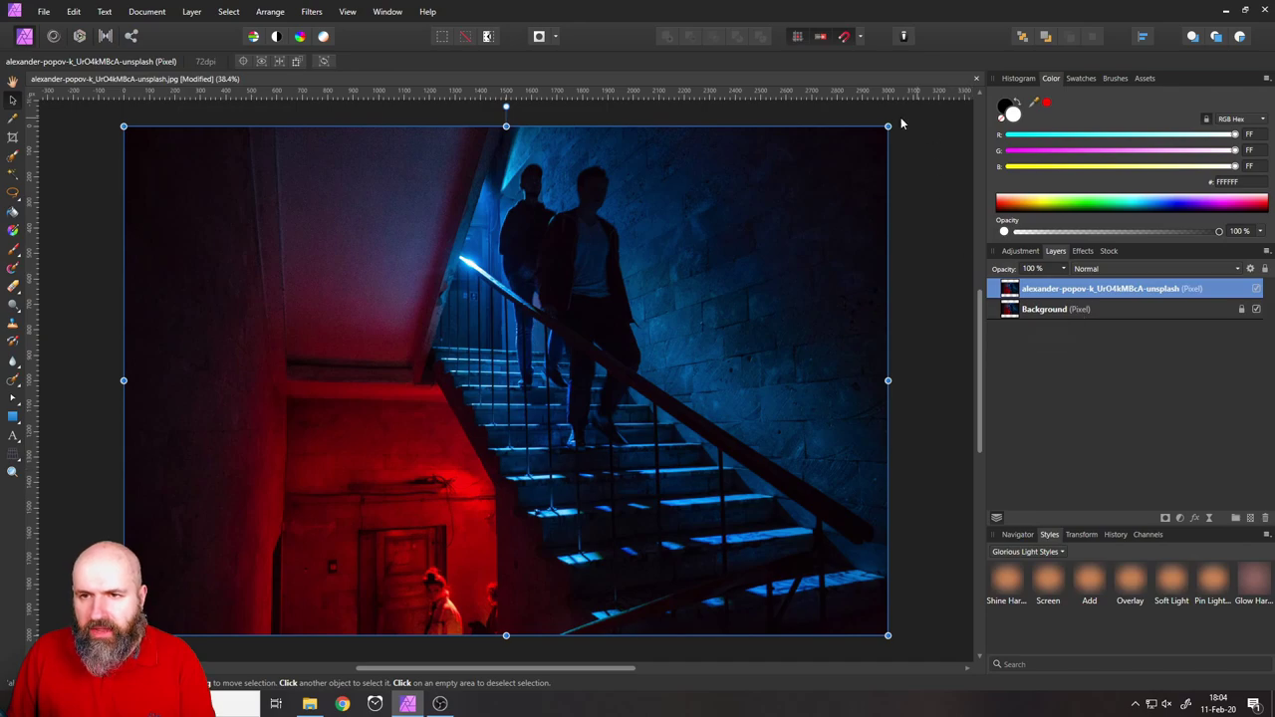
Step: Scale the rasterized photo layer proportionally to less than half the canvas width and centre it on the canvas
left_click_drag(888, 125, 474, 401)
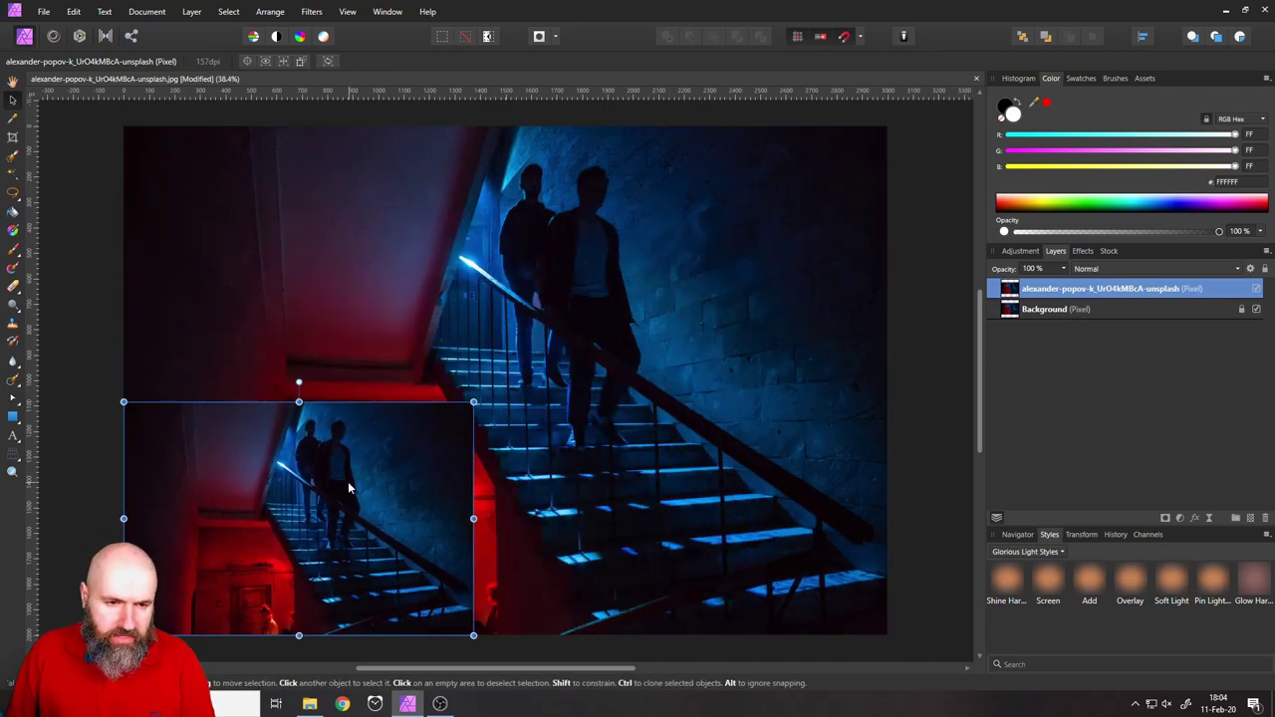
left_click_drag(349, 488, 563, 343)
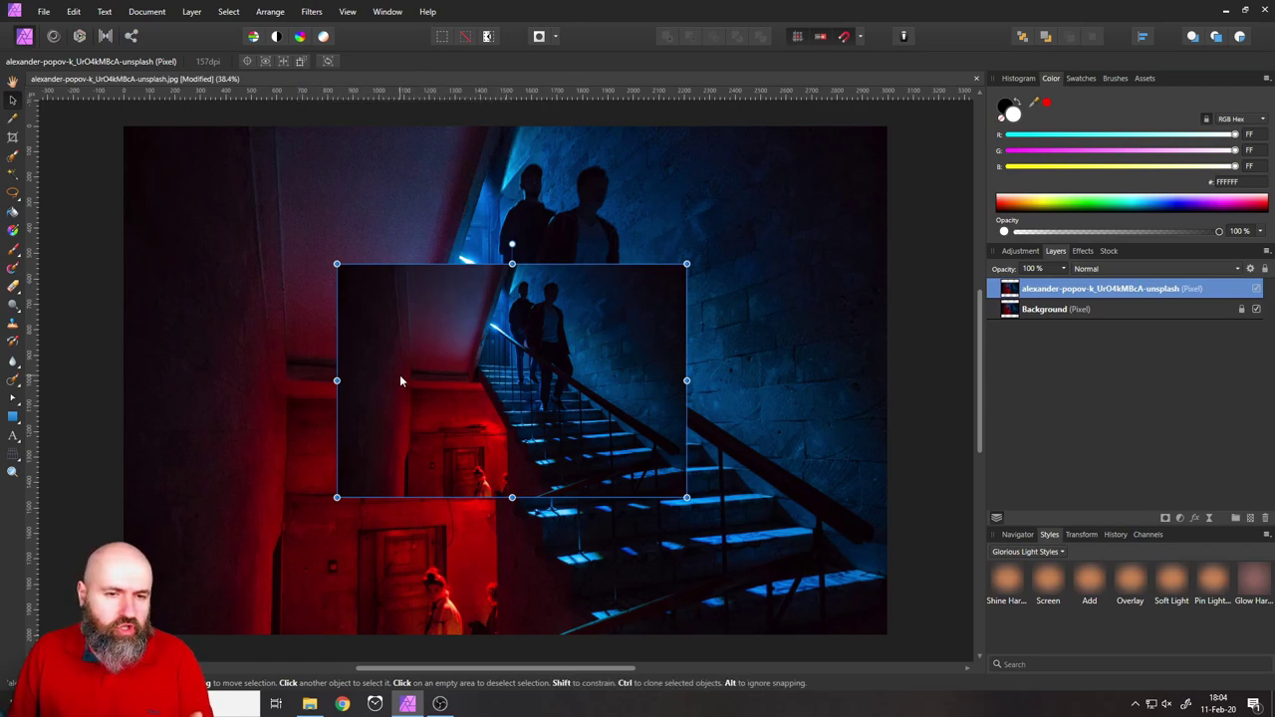
Step: Draw a white rectangle over the small photo and fit its corners exactly to the photo's edges
left_click(14, 418)
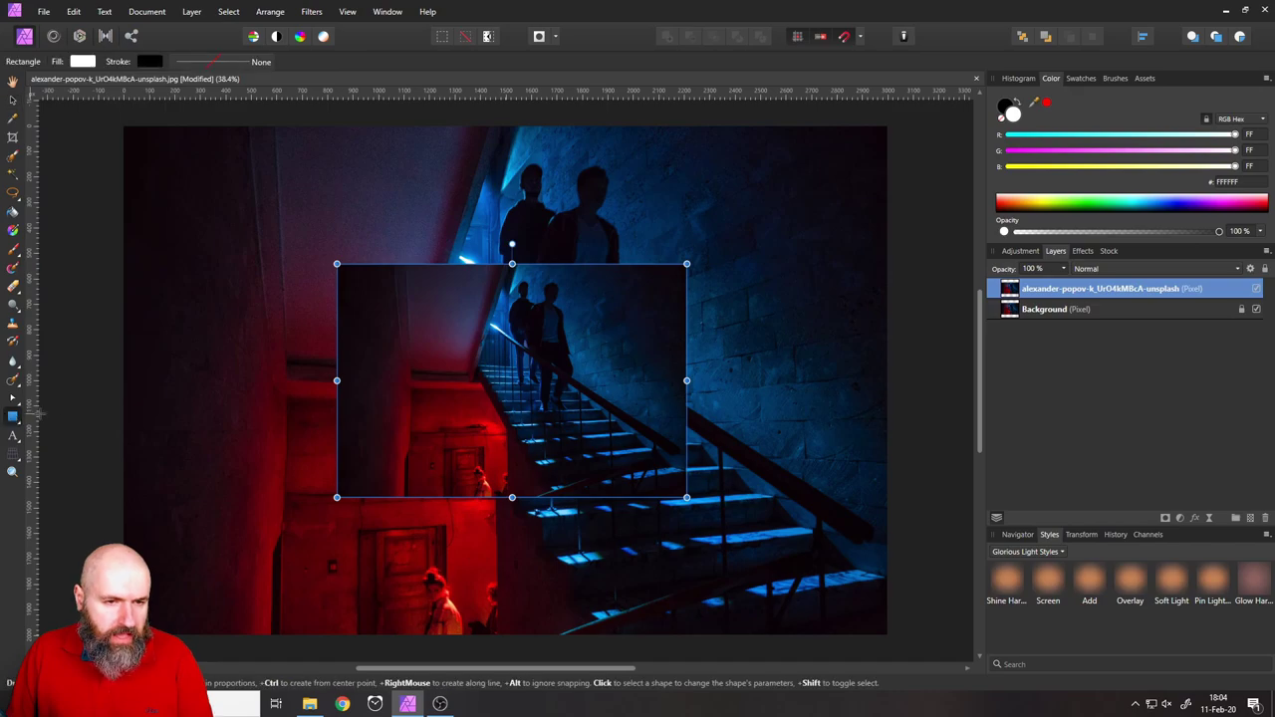
left_click_drag(378, 294, 505, 427)
mouse_move(378, 291)
left_mouse_down()
mouse_move(336, 264)
mouse_move(379, 265)
mouse_move(348, 264)
left_mouse_up()
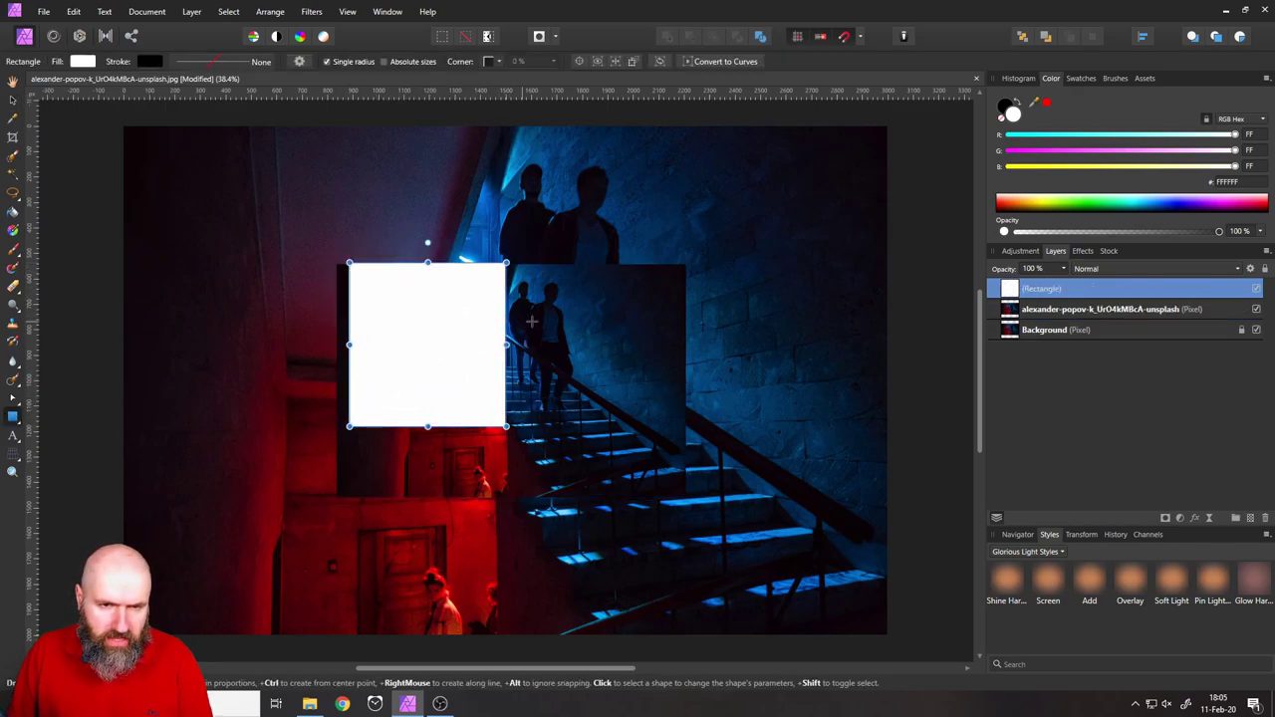
key("a")
left_click(536, 328)
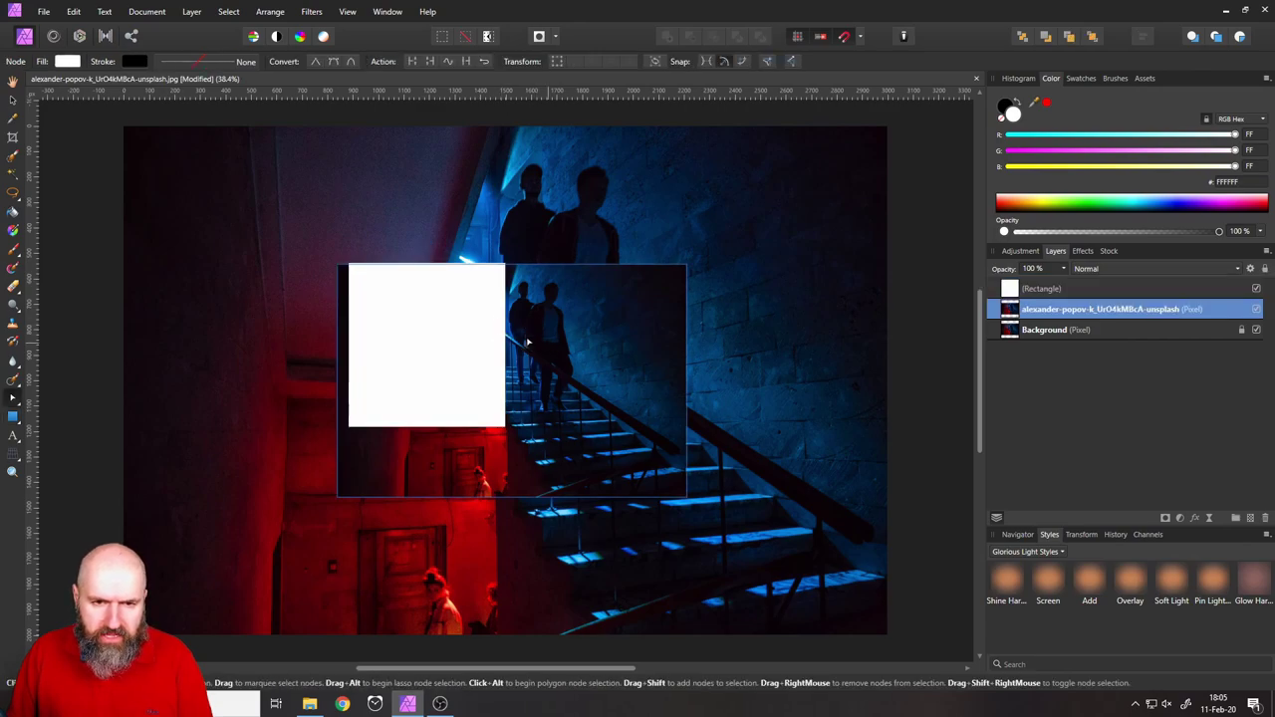
left_click(416, 325)
key("m")
left_click_drag(349, 264, 336, 264)
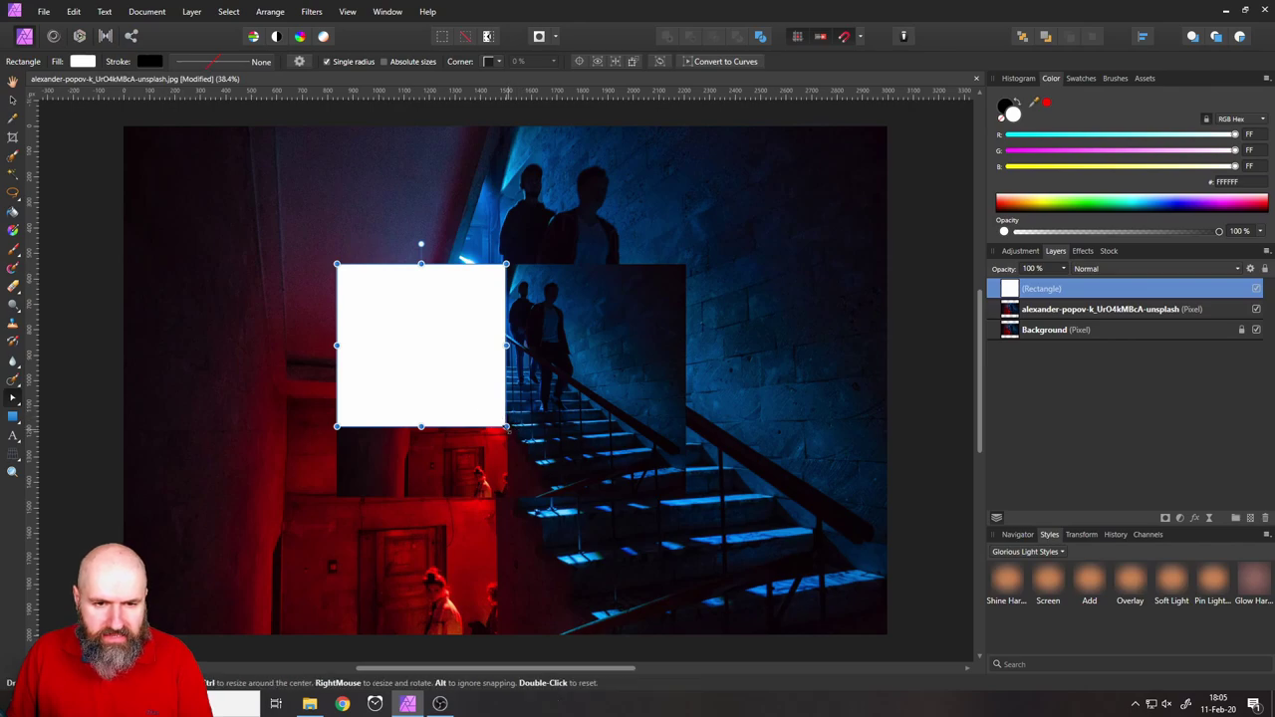
left_click_drag(507, 427, 684, 495)
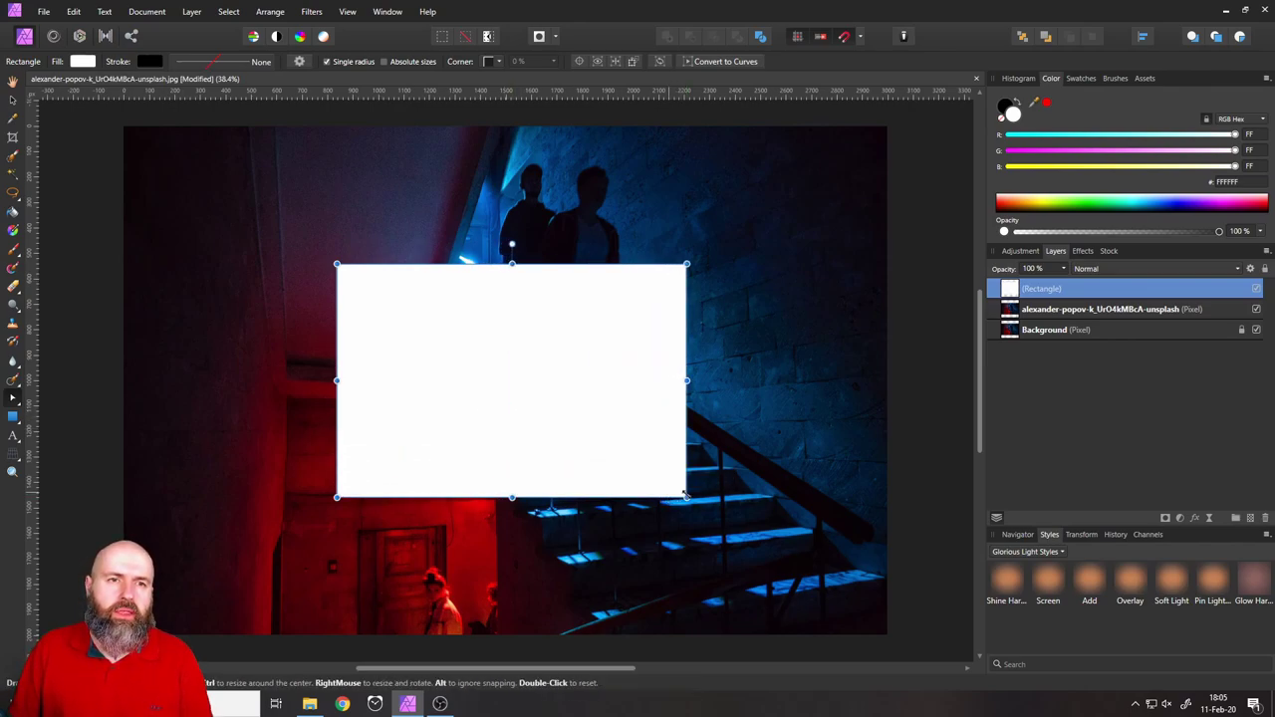
Step: Review the enabled snapping options in the Snapping Manager and close it
left_click(352, 14)
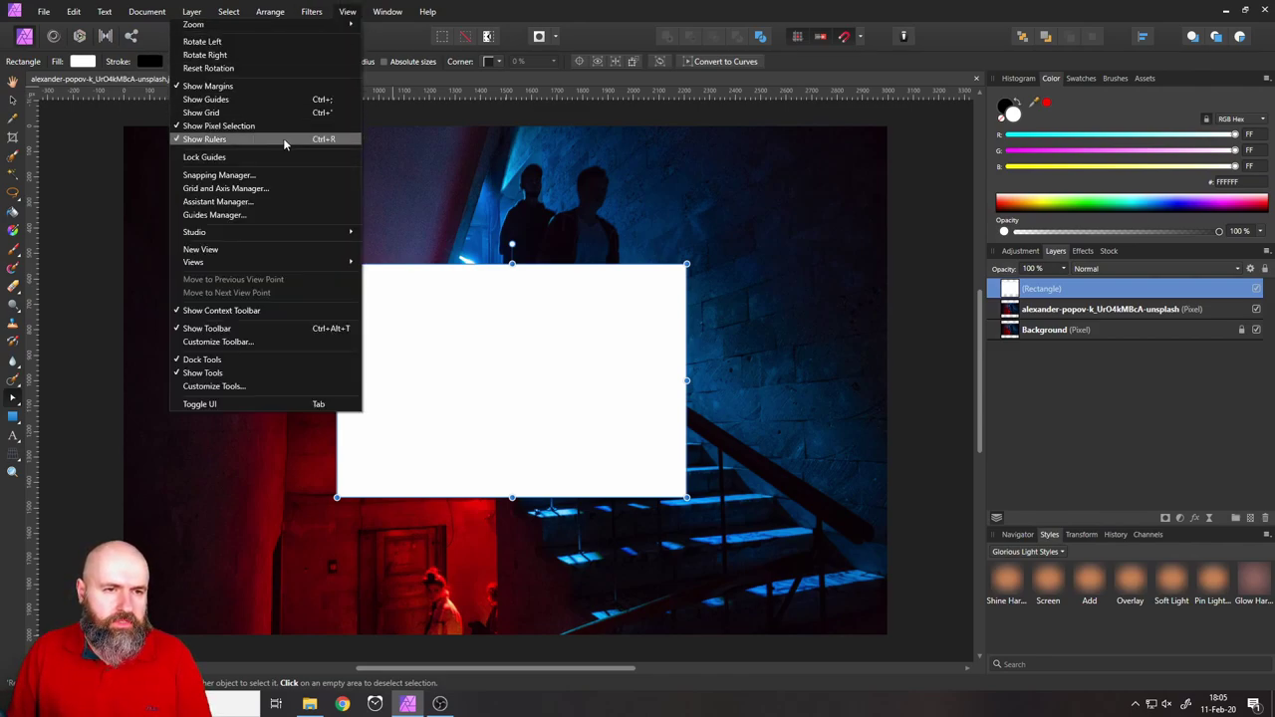
left_click(276, 176)
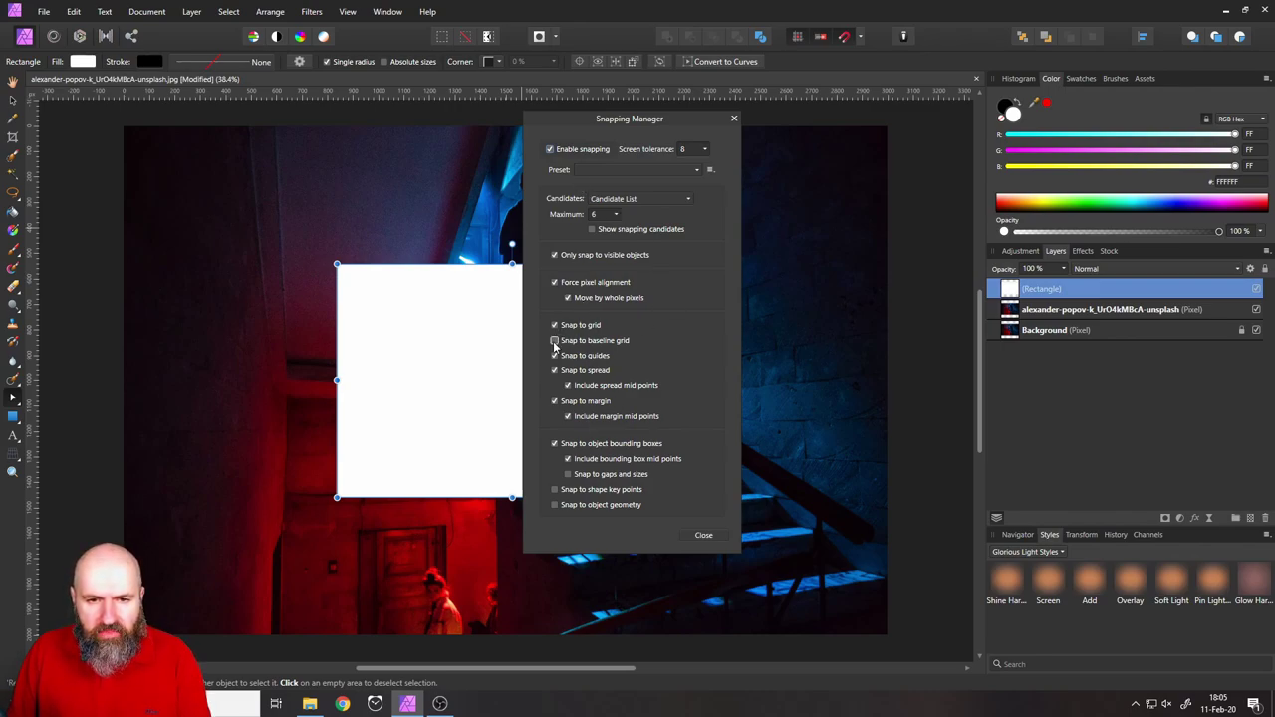
left_click(734, 120)
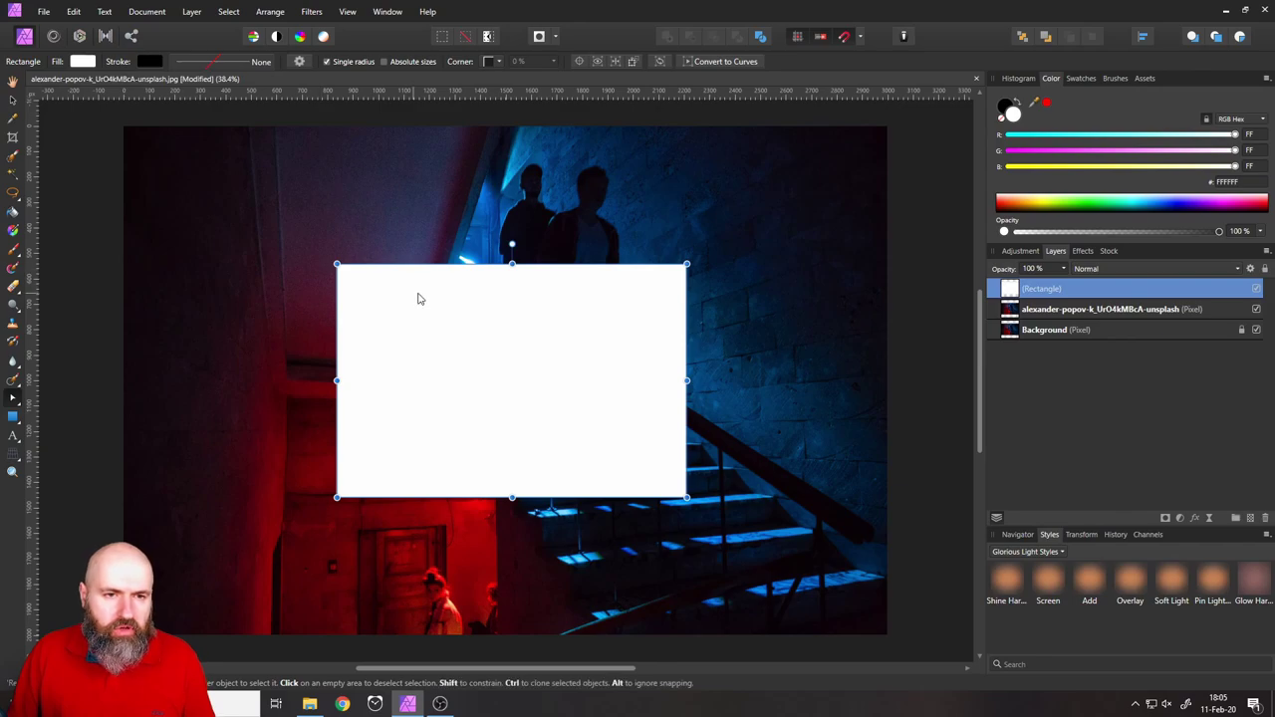
Step: Remove the rectangle's fill and set its stroke colour to white
left_click(12, 101)
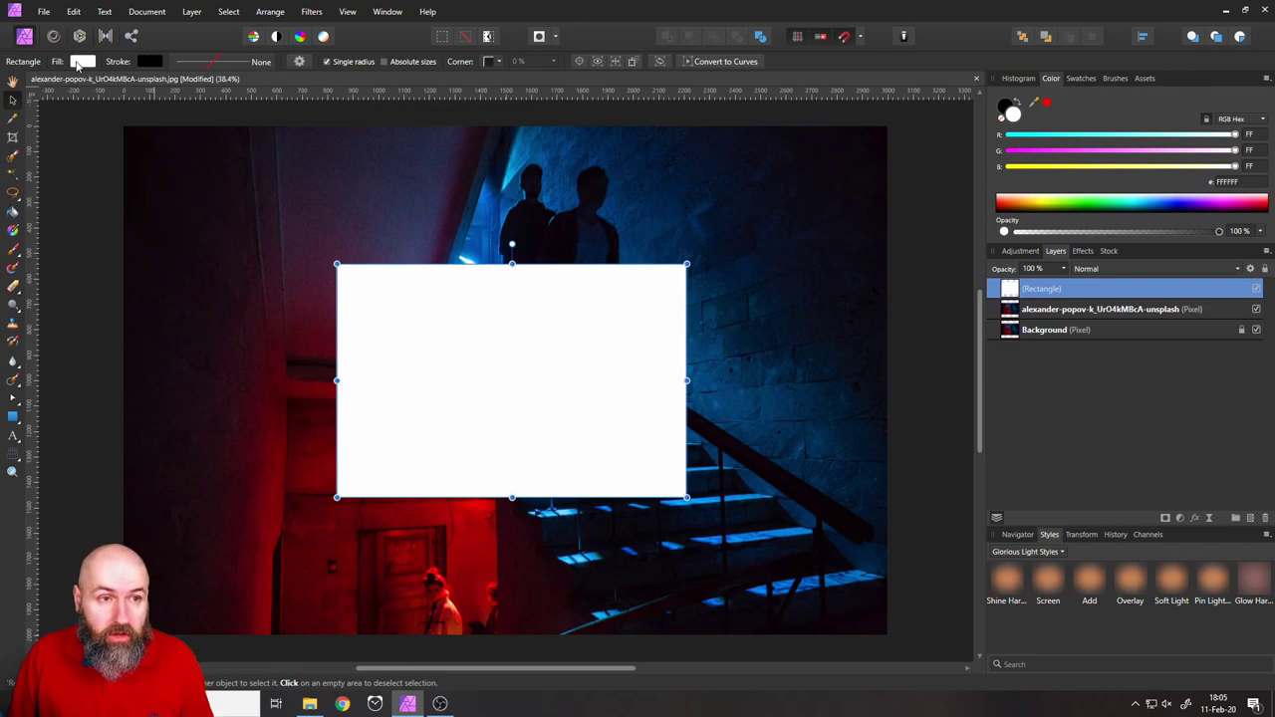
left_click(80, 62)
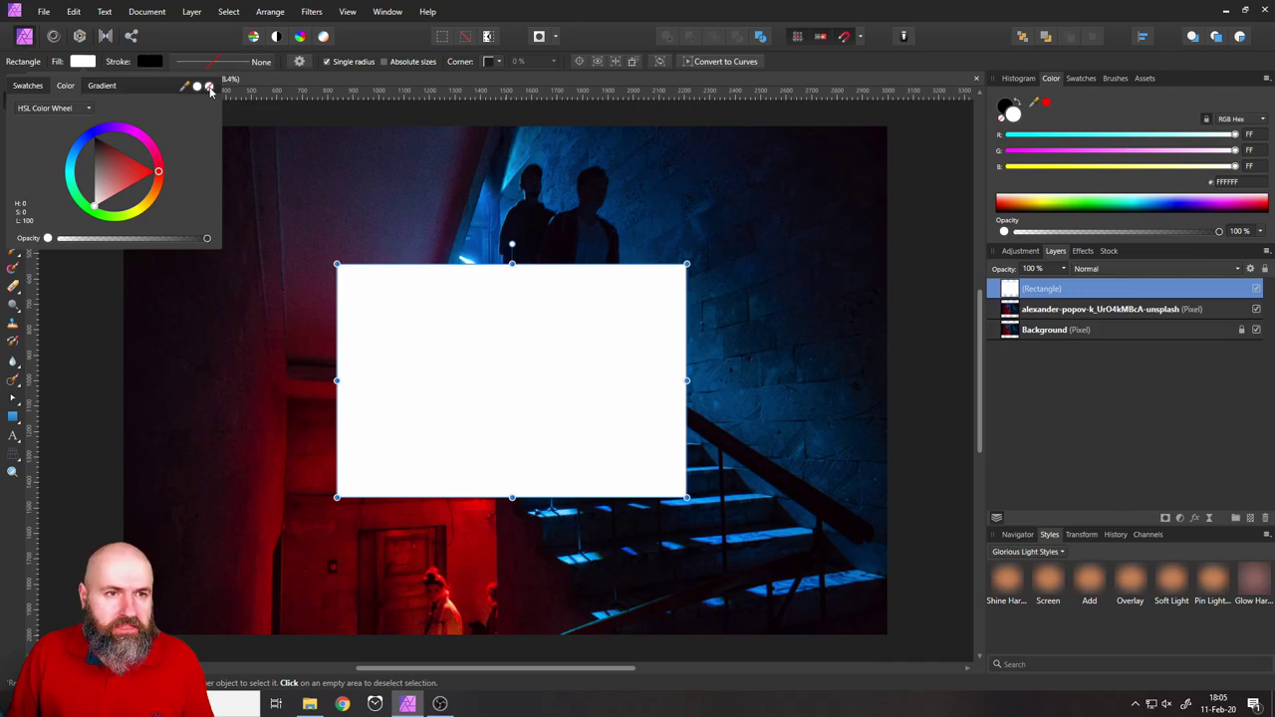
left_click(209, 88)
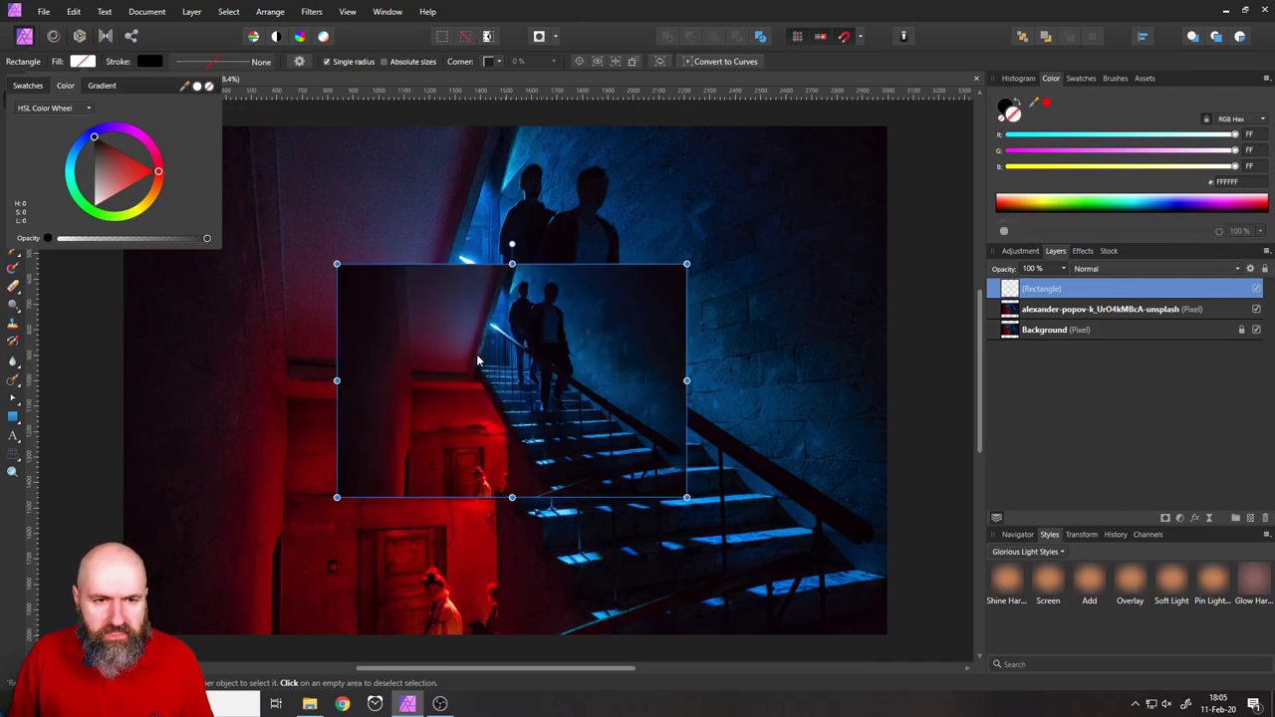
left_click(150, 61)
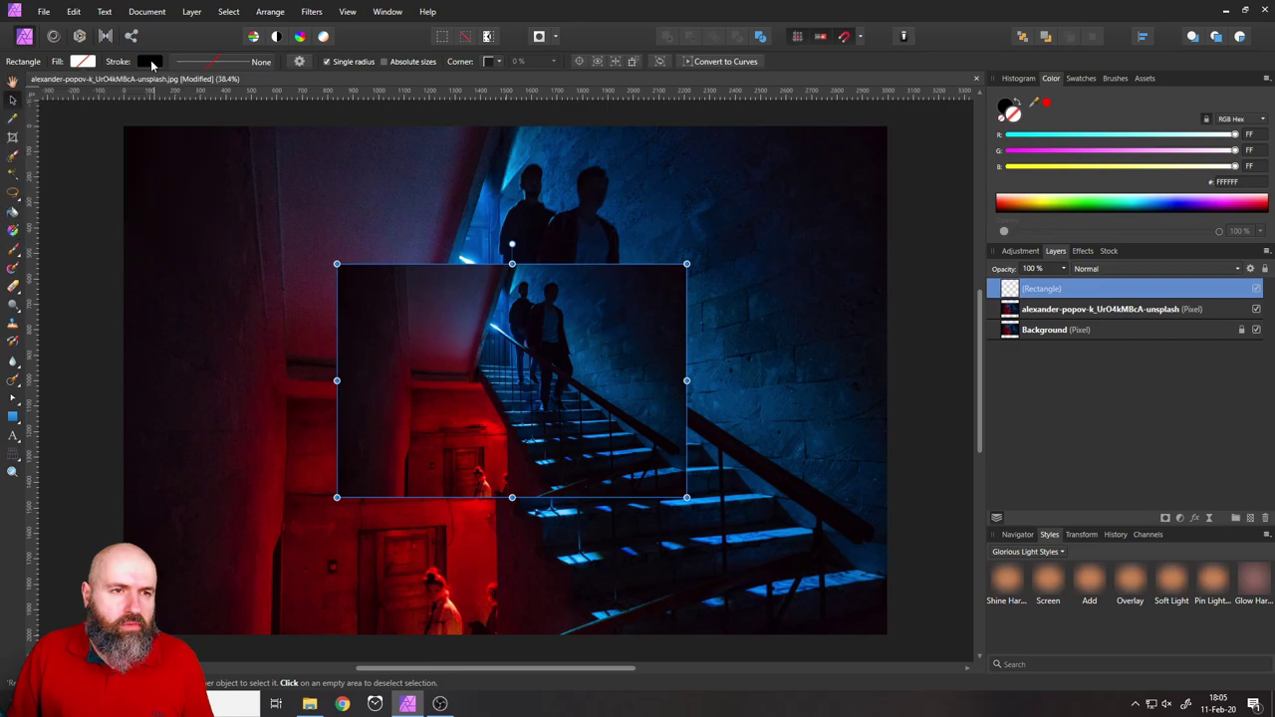
left_click(150, 60)
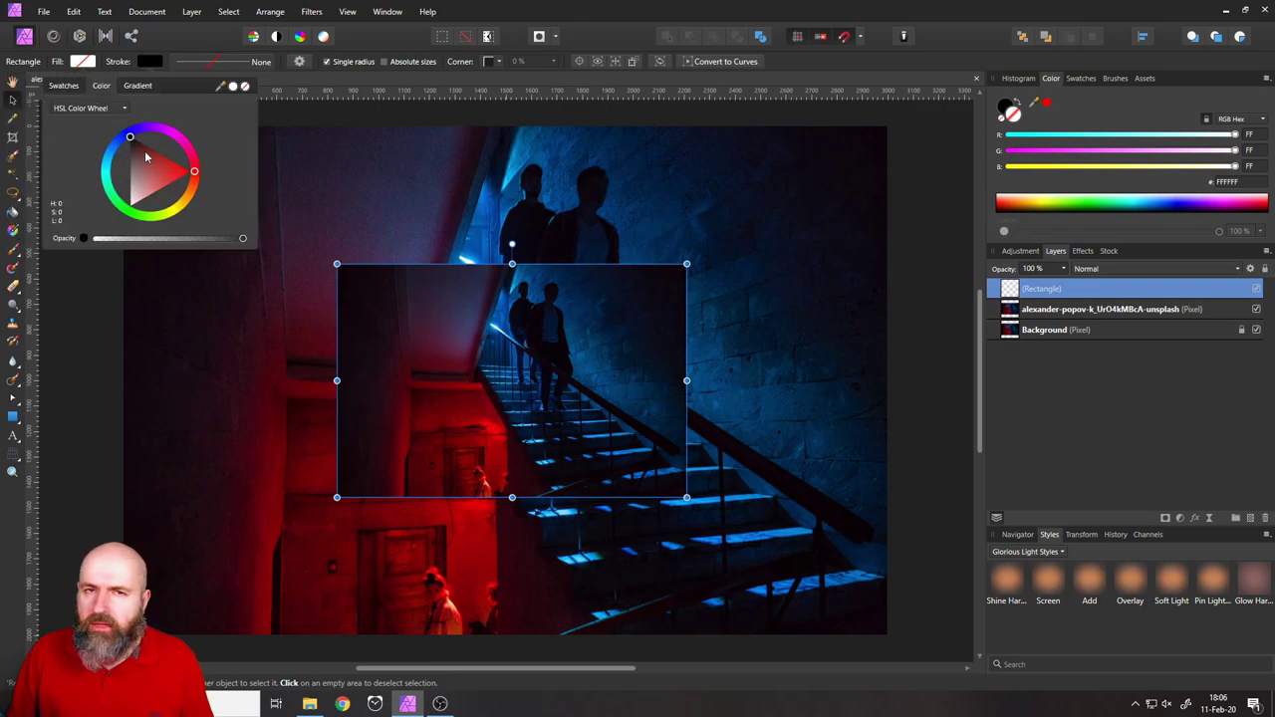
mouse_move(143, 189)
left_mouse_down()
mouse_move(143, 212)
mouse_move(128, 210)
left_mouse_up()
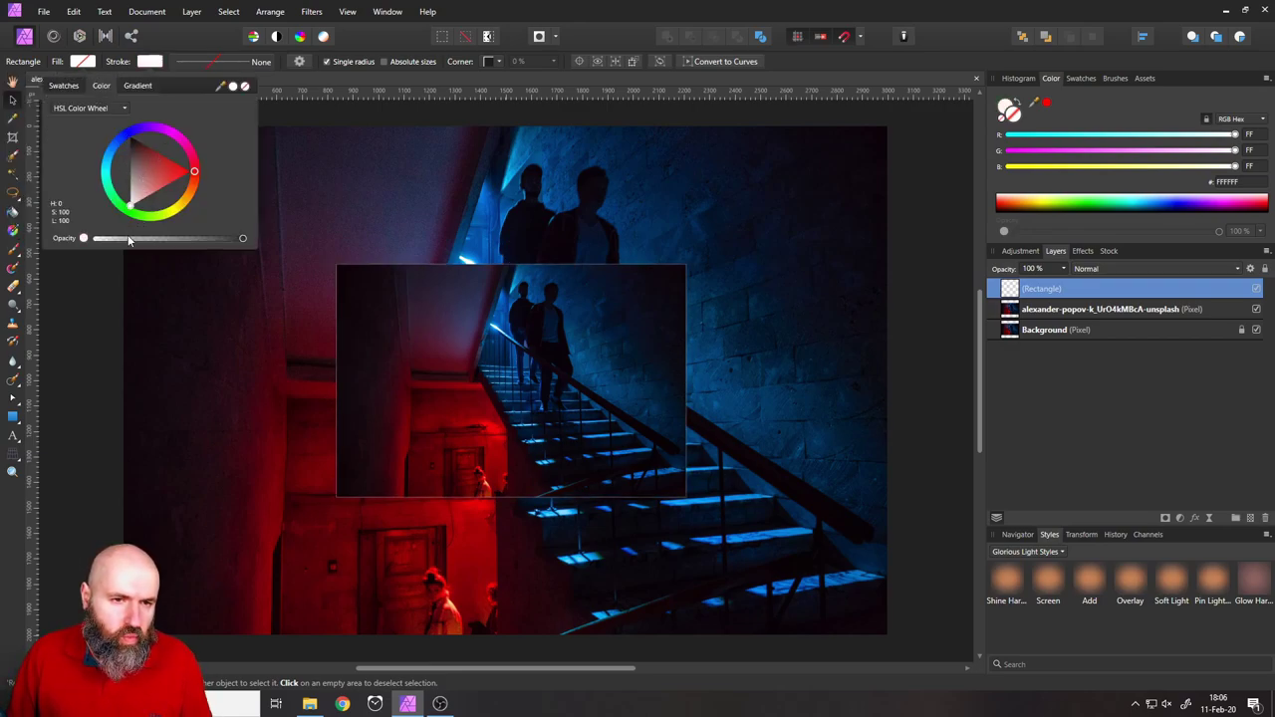
Step: Try stroke widths of 150 pt and 20 pt on the rectangle and settle on a width of 100 pt
left_click(220, 62)
left_click_drag(195, 112, 283, 116)
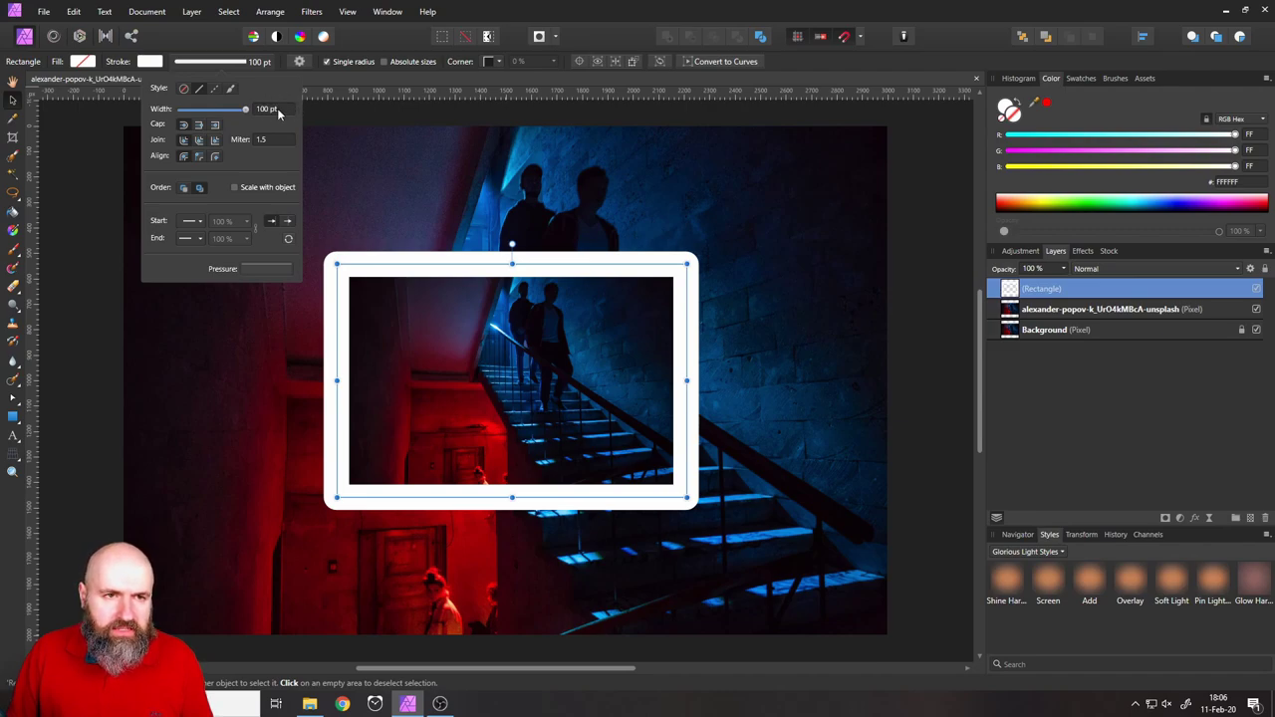
left_click(279, 109)
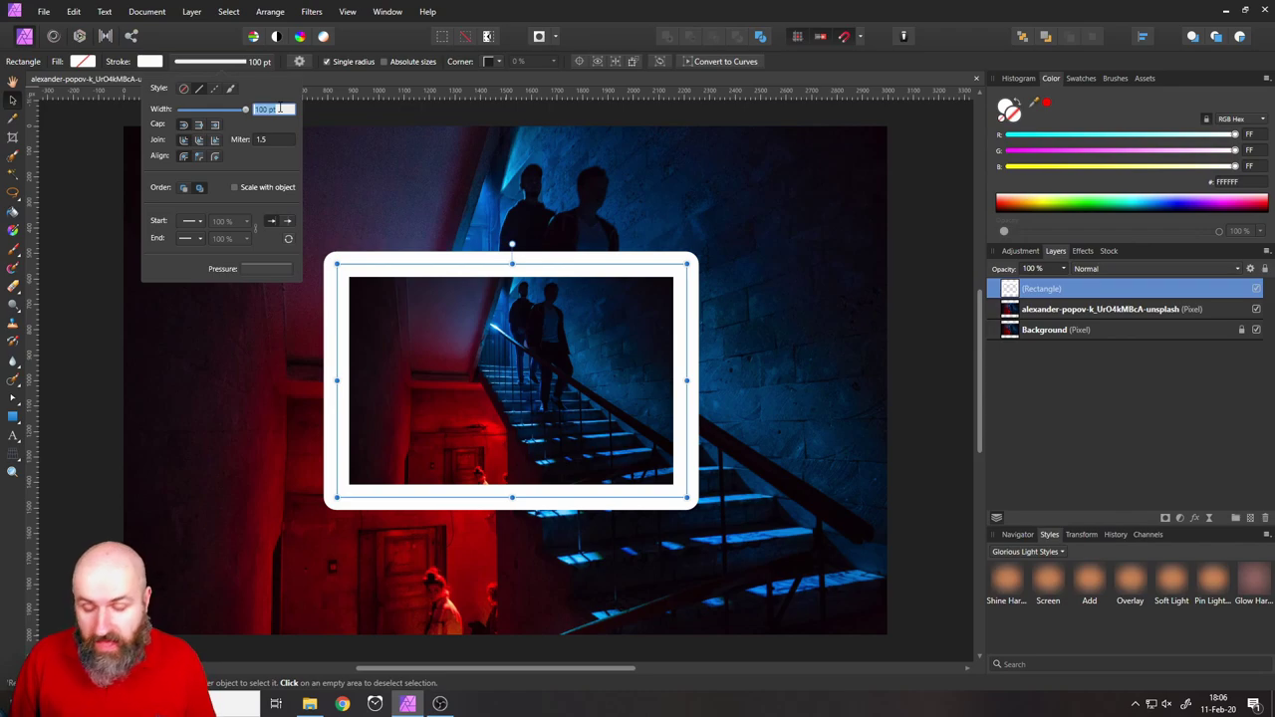
type("150")
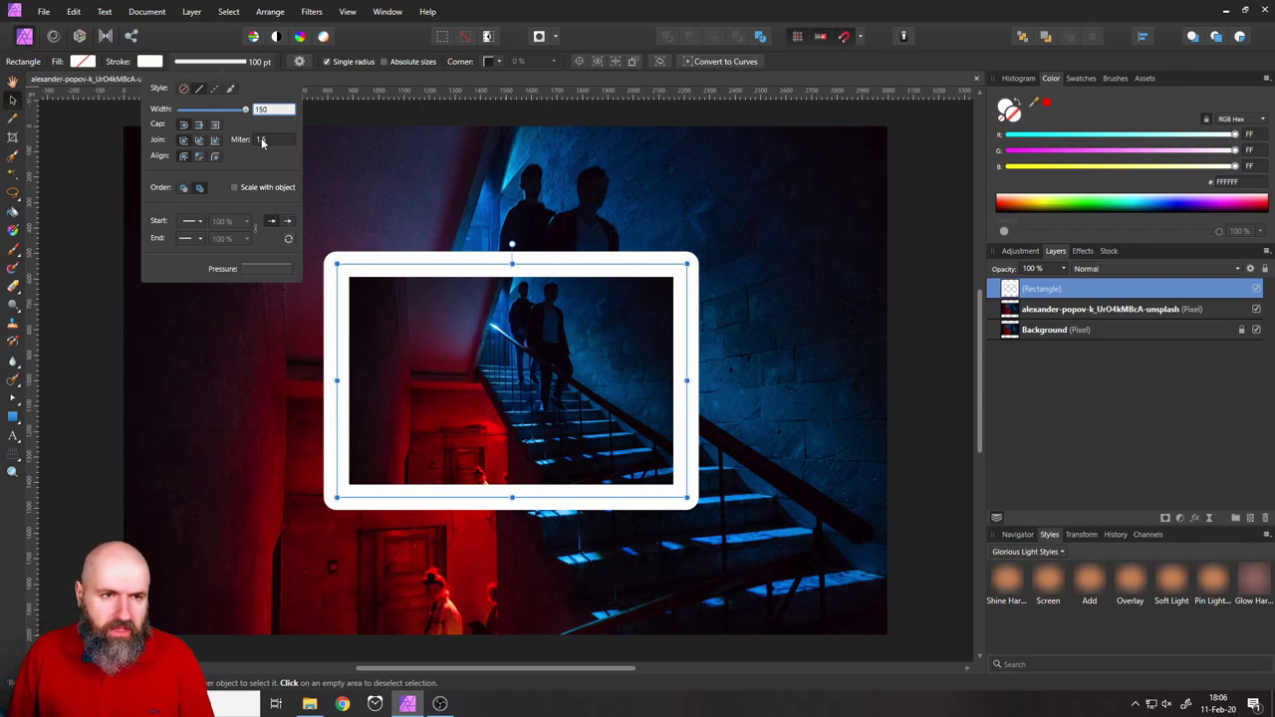
key("Return")
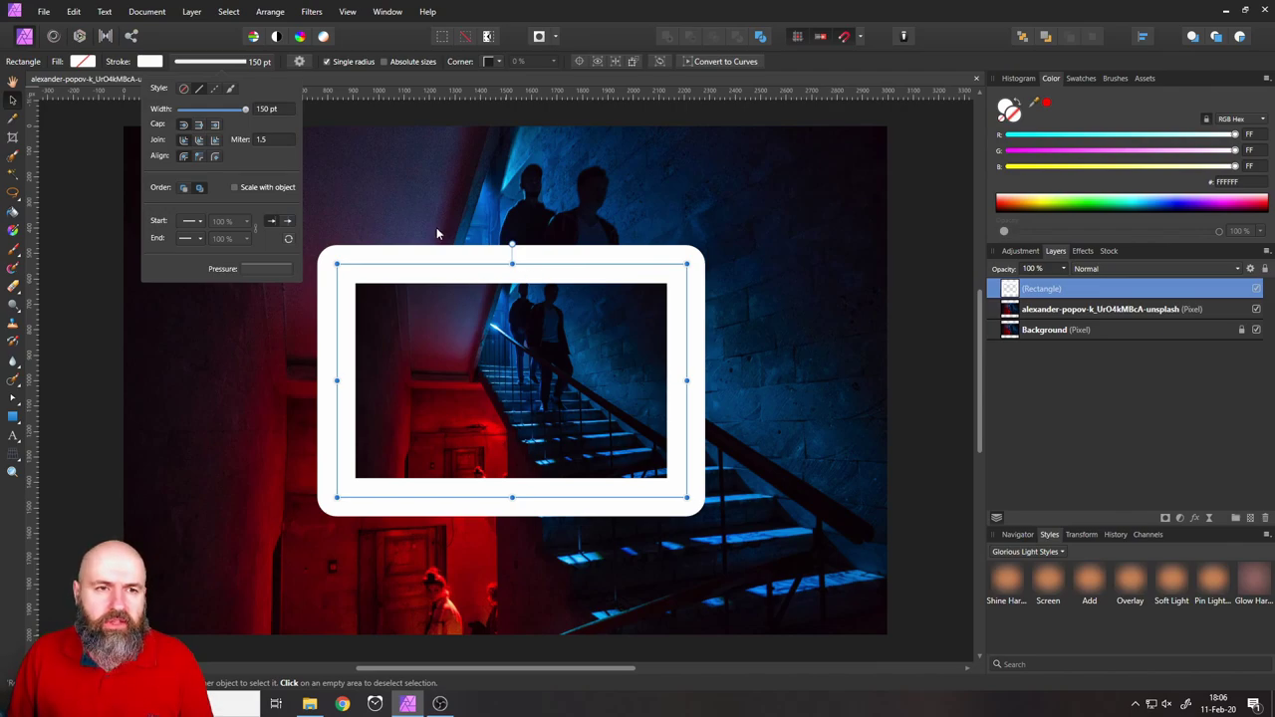
left_click(280, 109)
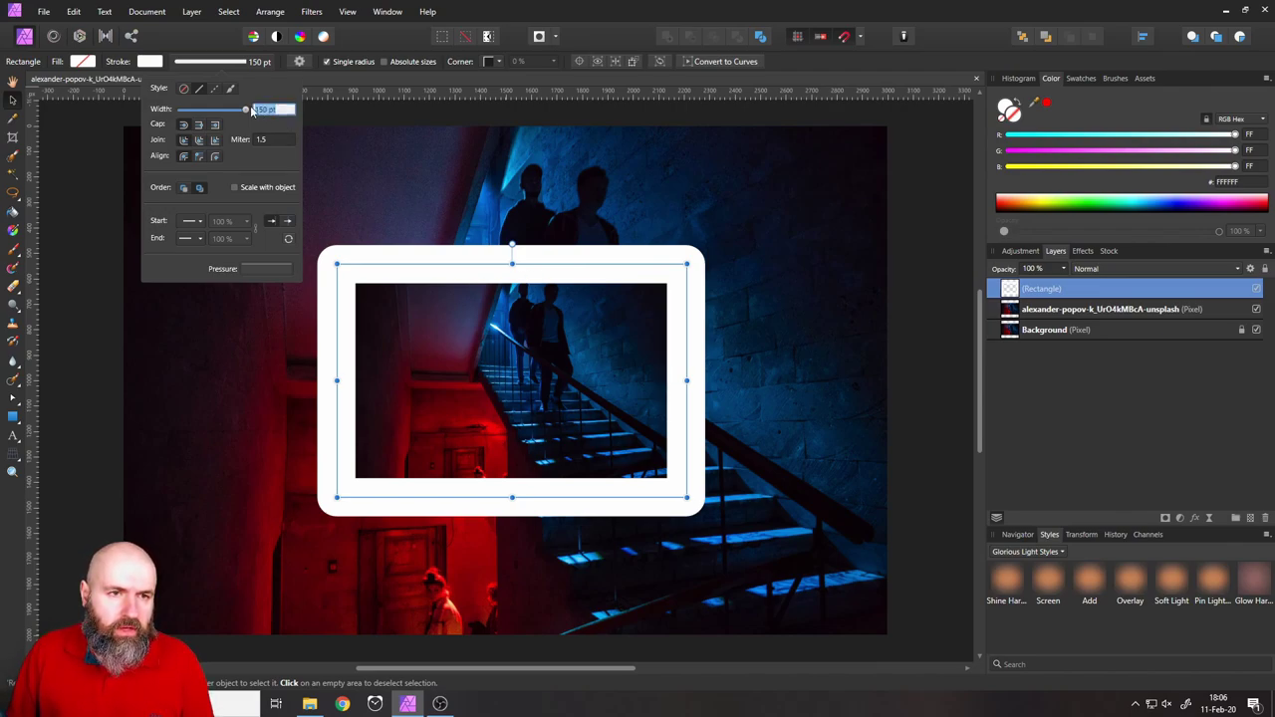
type("20")
key("Return")
left_click_drag(216, 112, 265, 121)
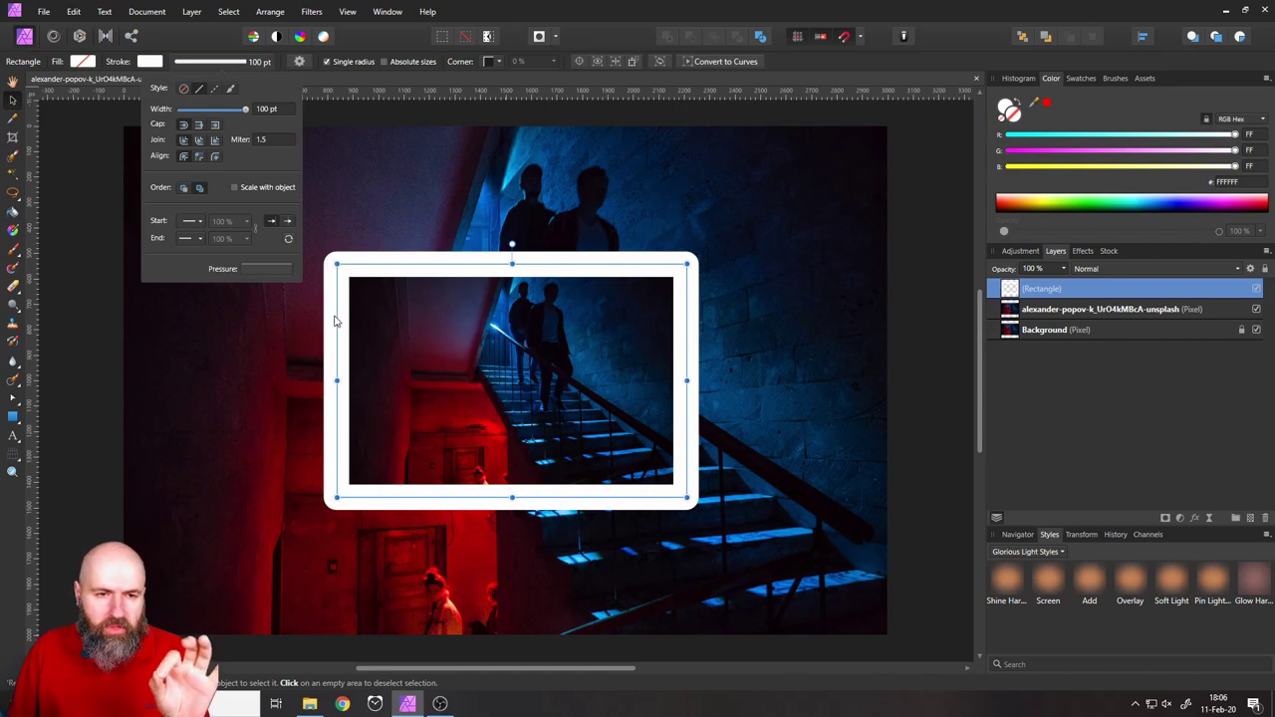
Step: Align the rectangle's stroke to the outside and give it a miter join for sharp frame corners
left_click(198, 157)
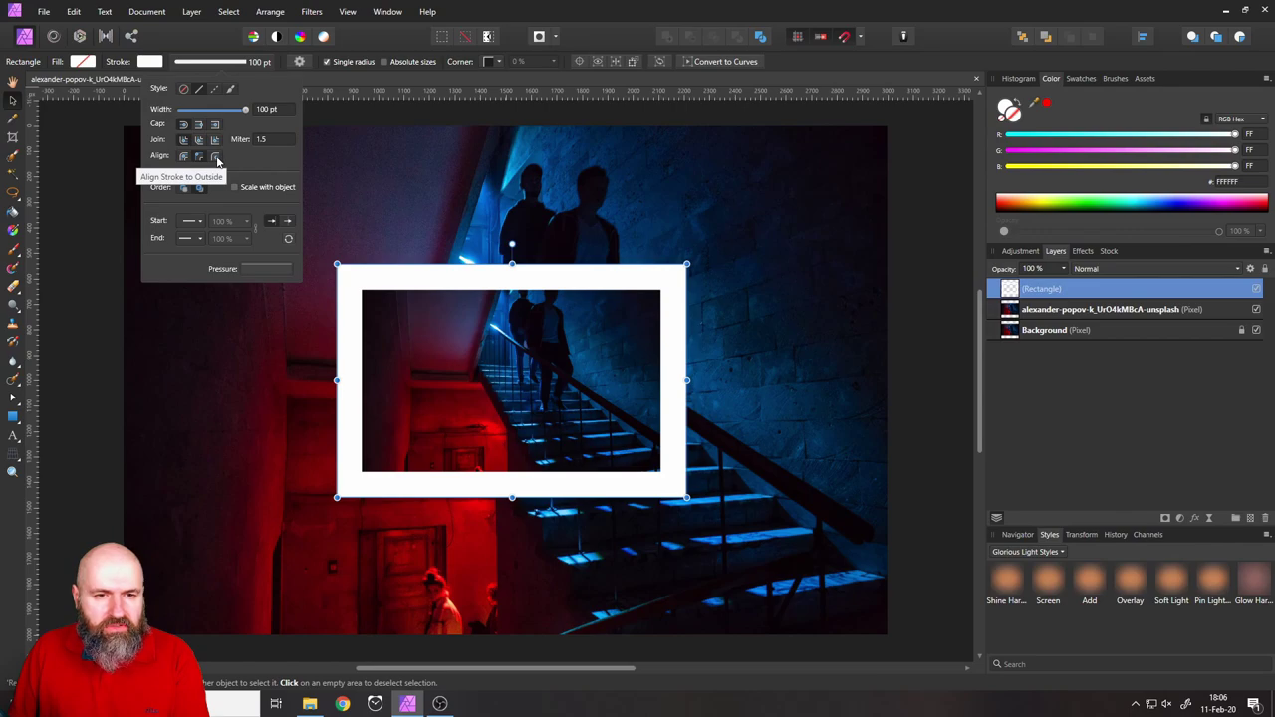
left_click(216, 156)
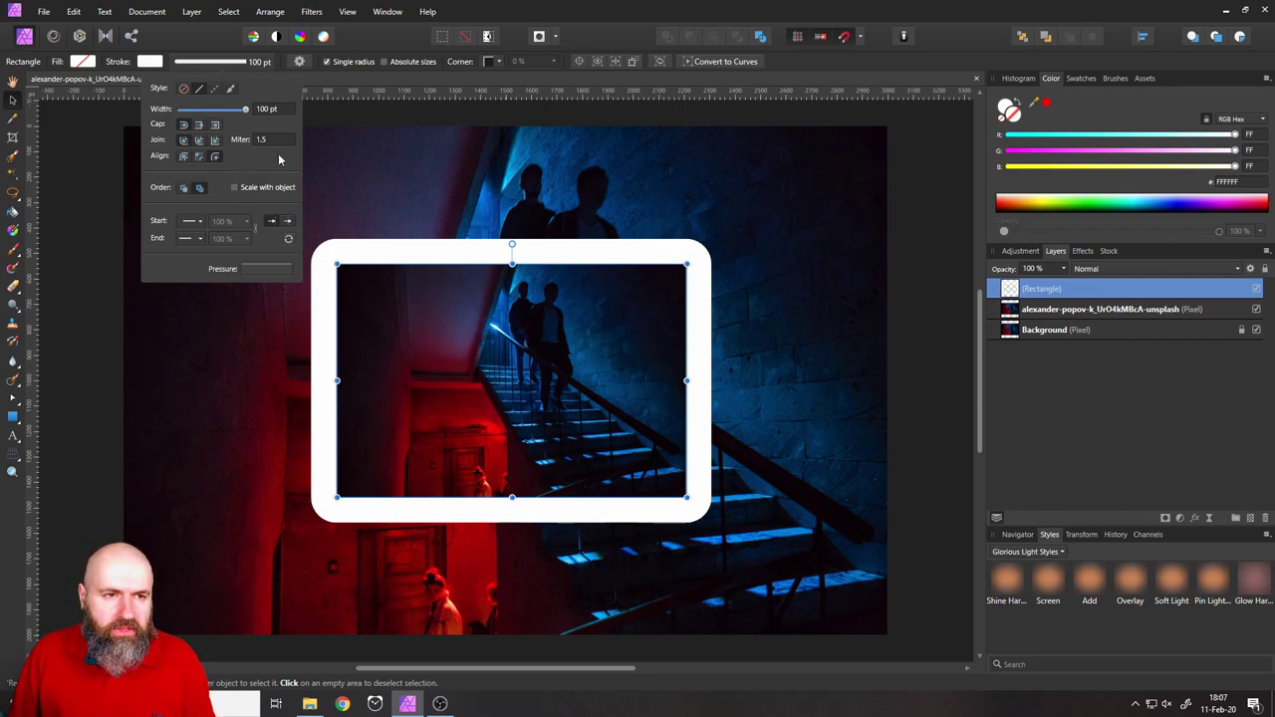
left_click(199, 143)
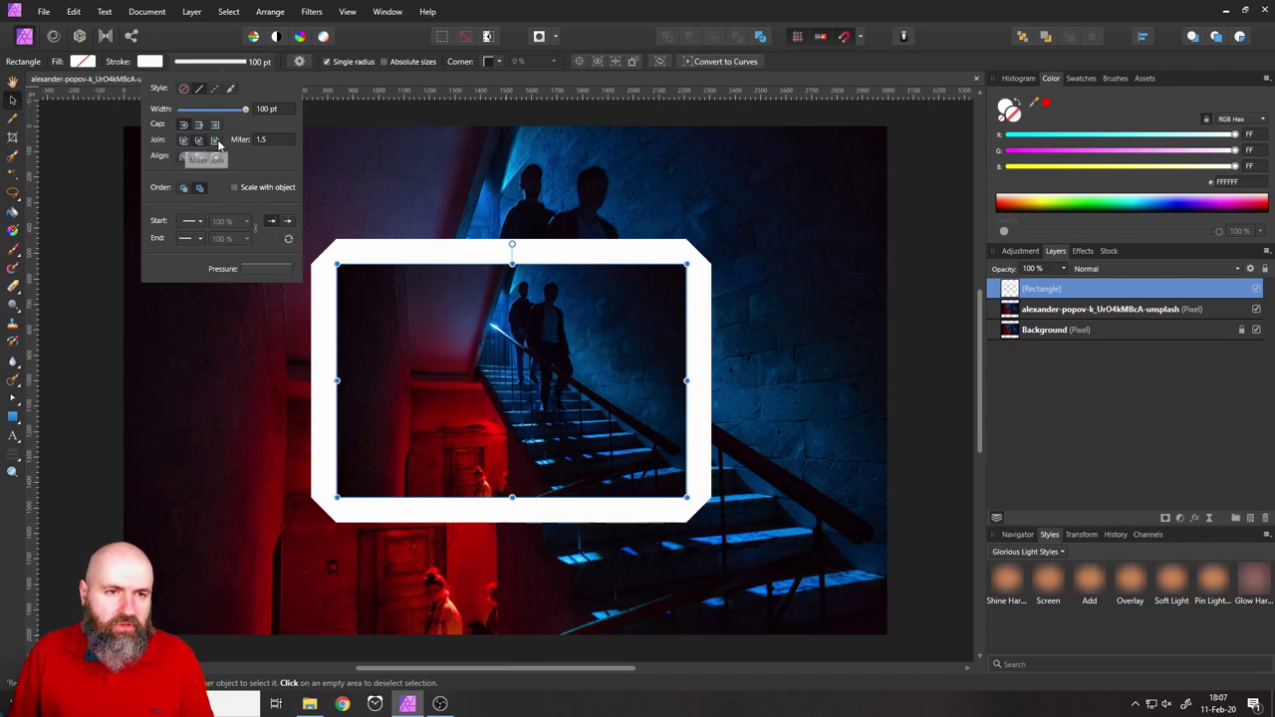
left_click(216, 141)
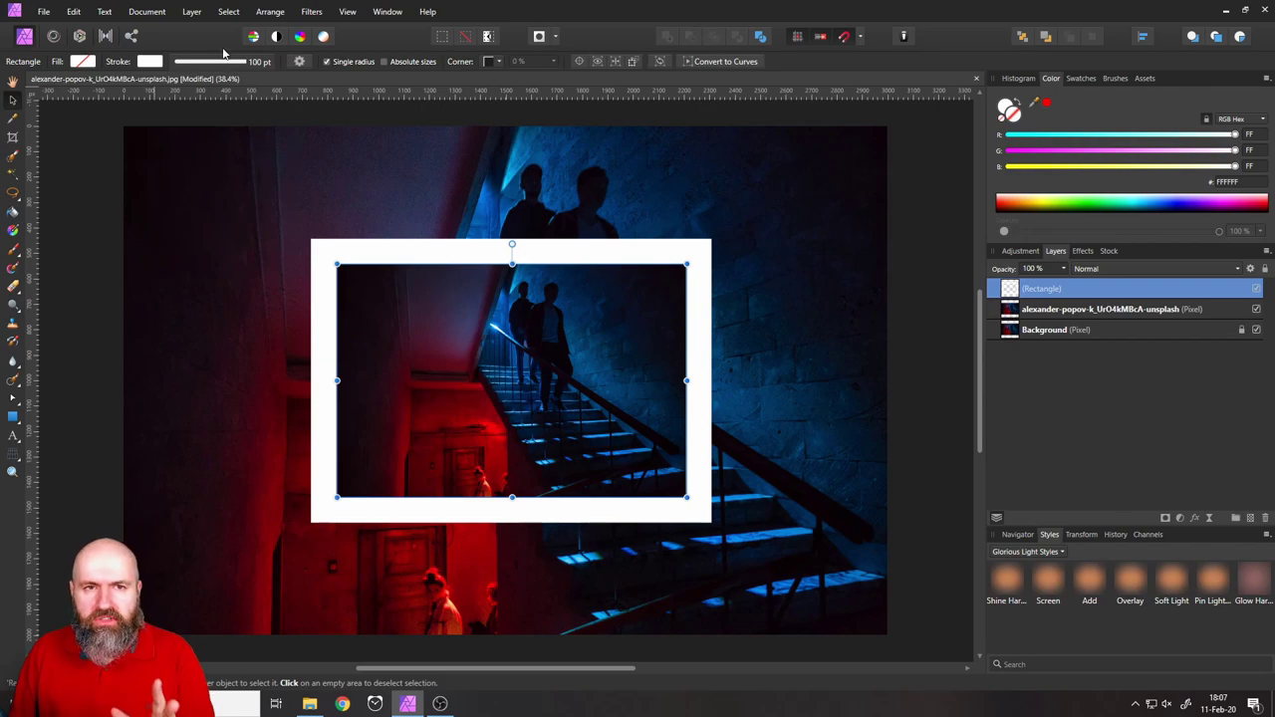
Step: Try rounded corners of up to 50% on the rectangle and set its corner type back to None
left_click(498, 62)
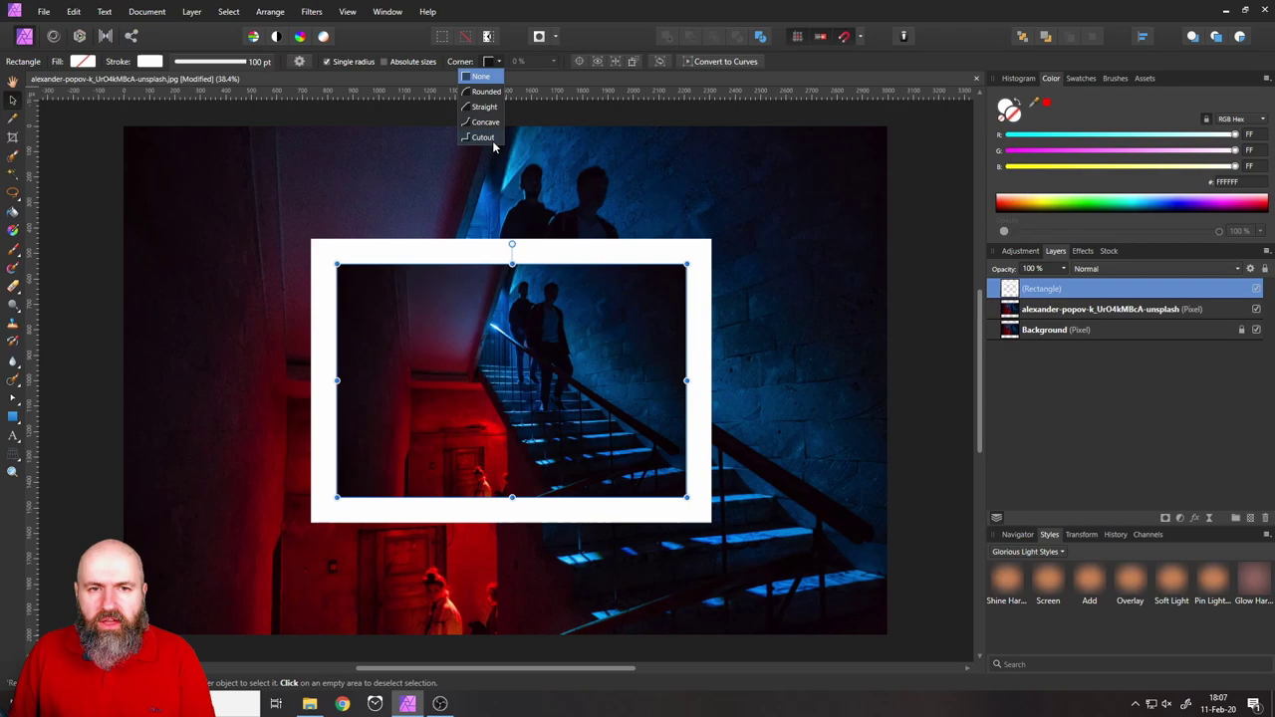
left_click(485, 91)
left_click(588, 60)
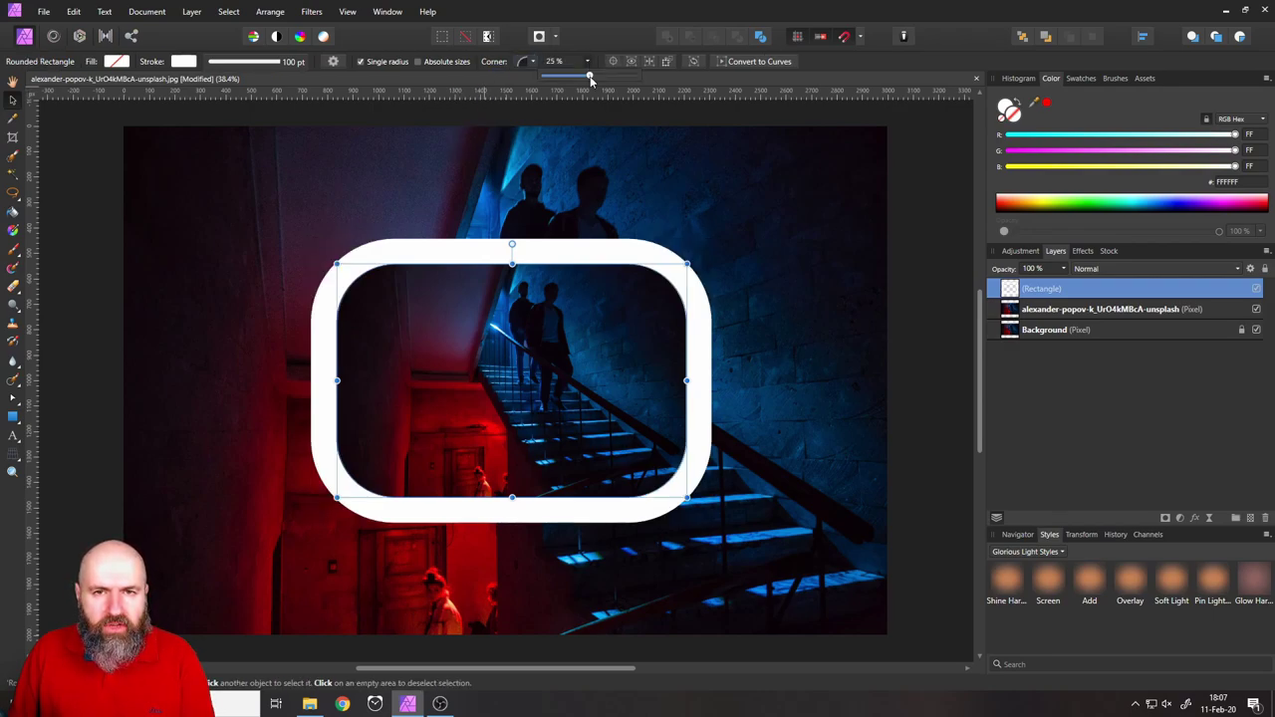
left_click_drag(570, 77, 649, 87)
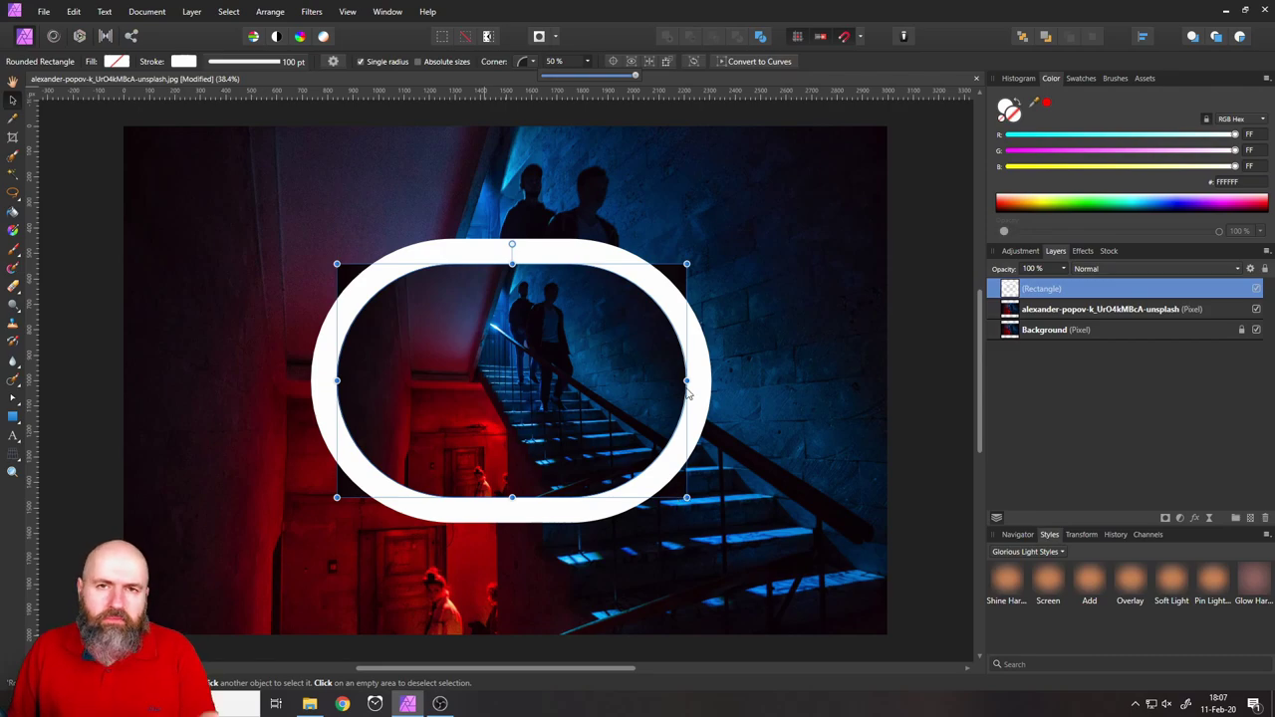
left_click_drag(631, 80, 556, 76)
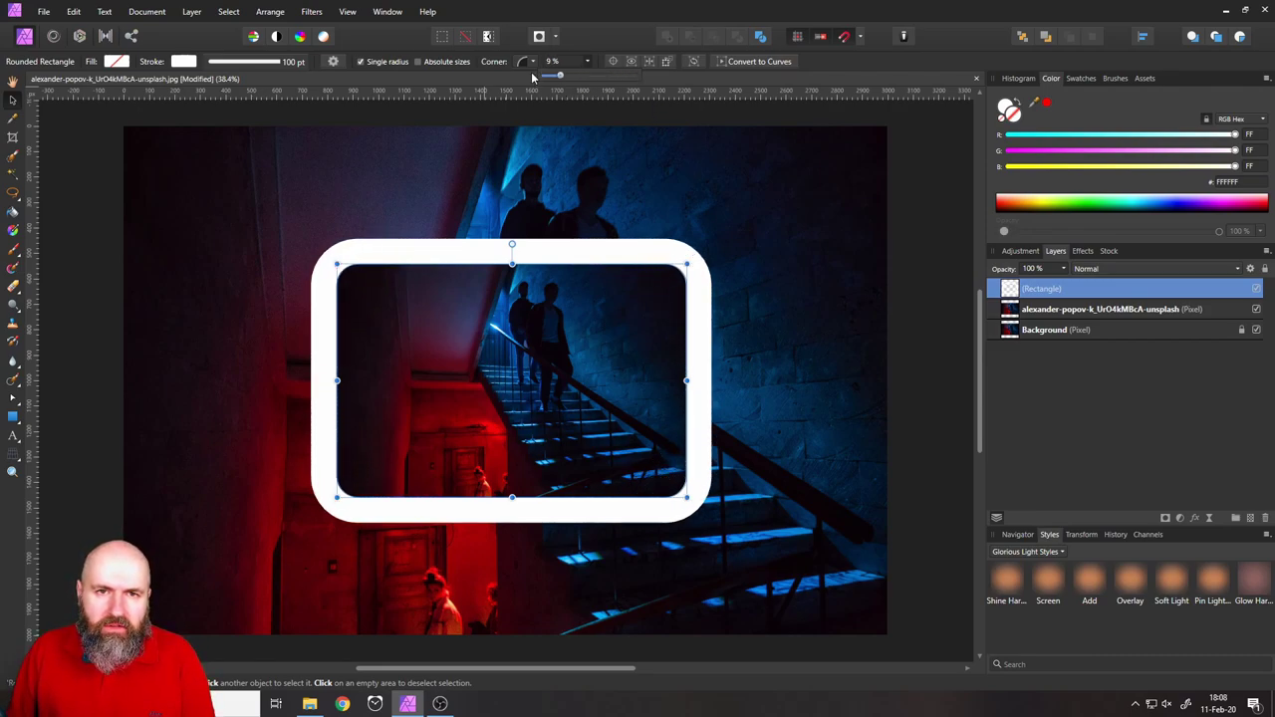
left_click(532, 62)
left_click(520, 86)
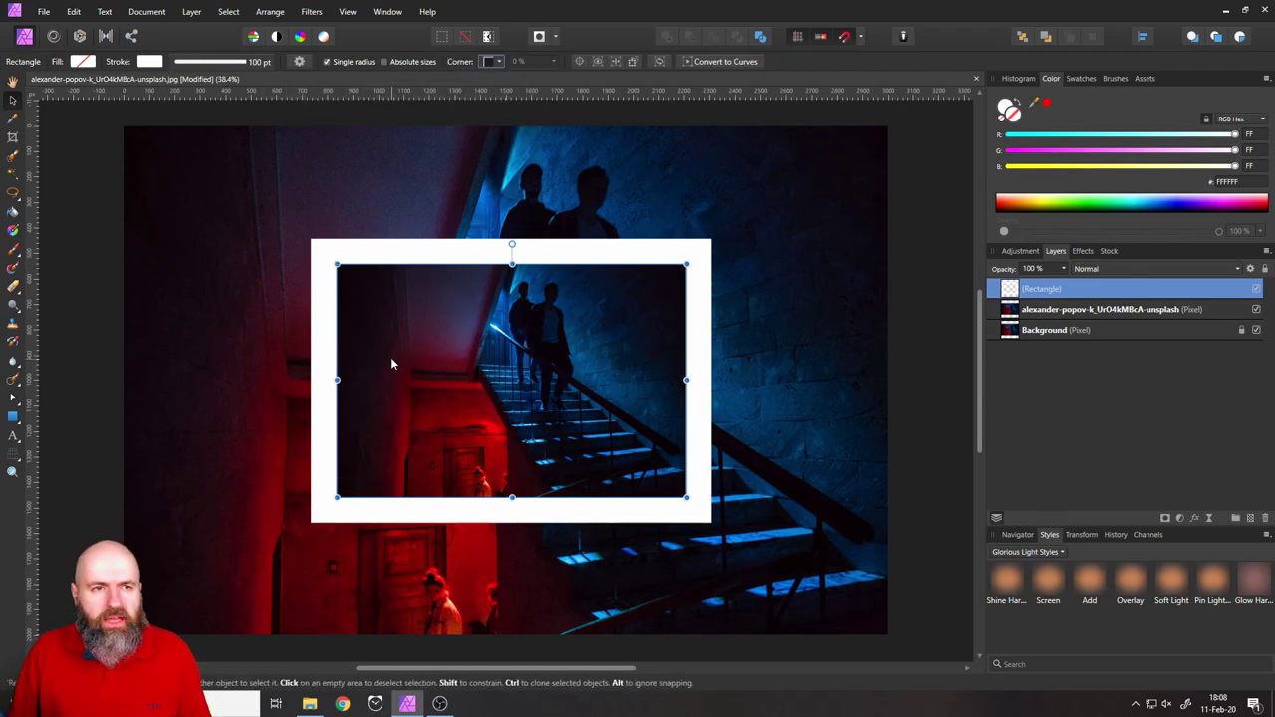
Step: Group the rectangle, its stroke set to scale with the object, with the small photo layer and enlarge the group proportionally
left_click(237, 64)
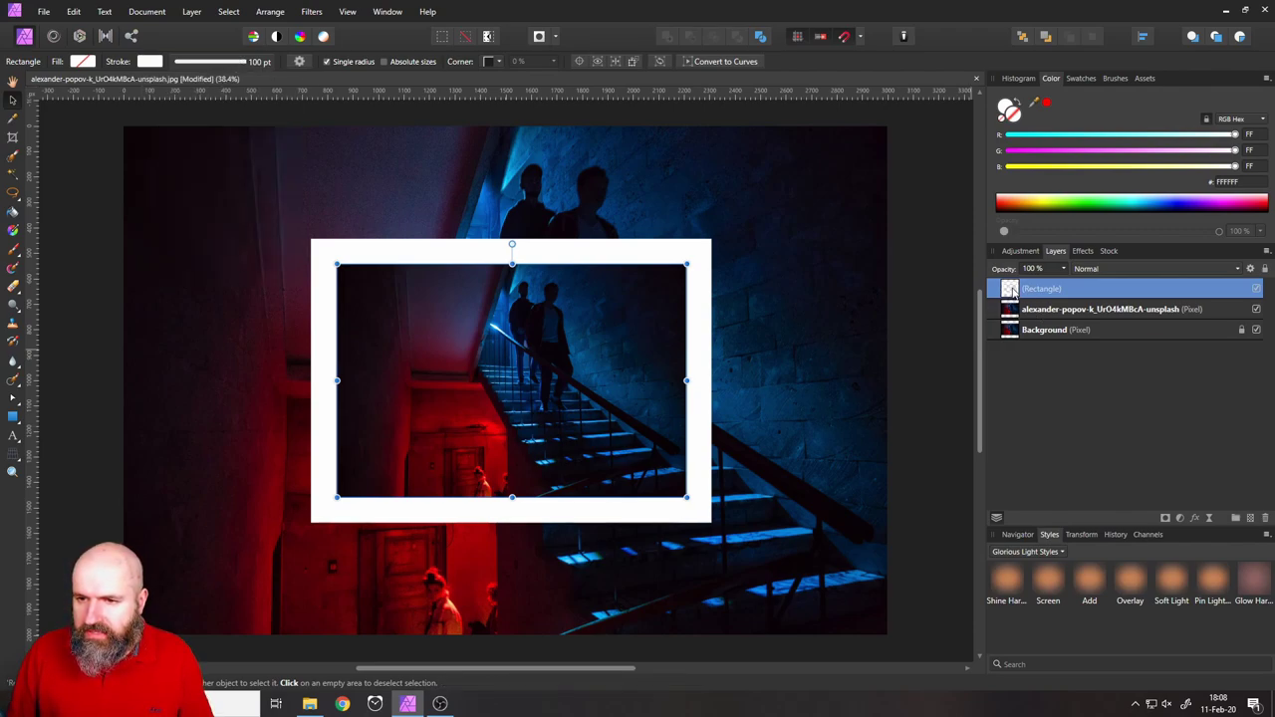
double_click(1086, 289)
left_click(1014, 290)
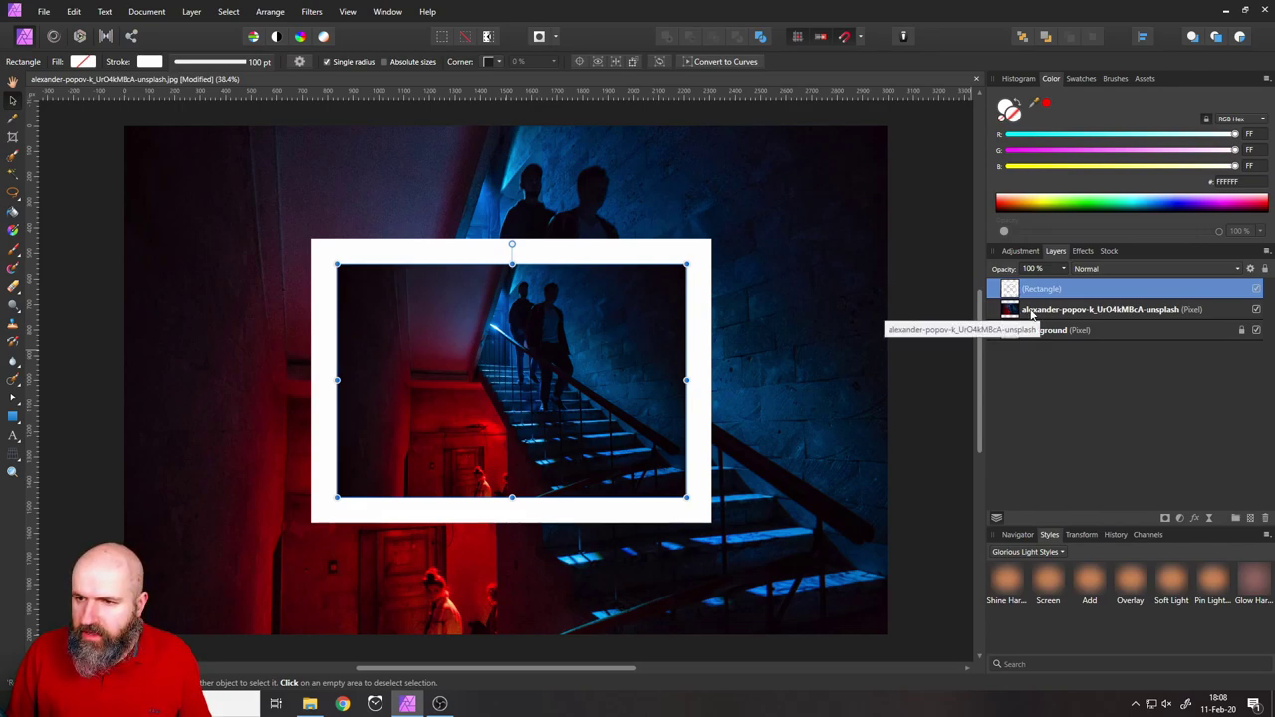
left_click(1031, 311, "shift")
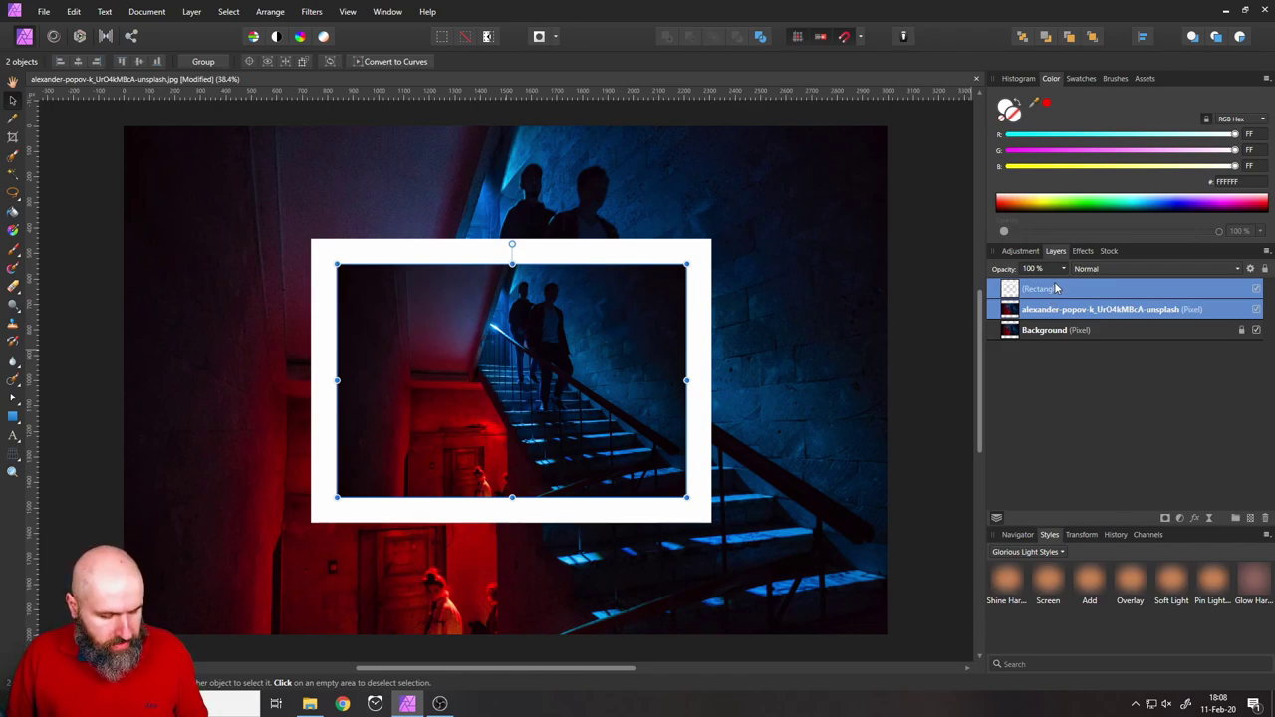
key("ctrl+g")
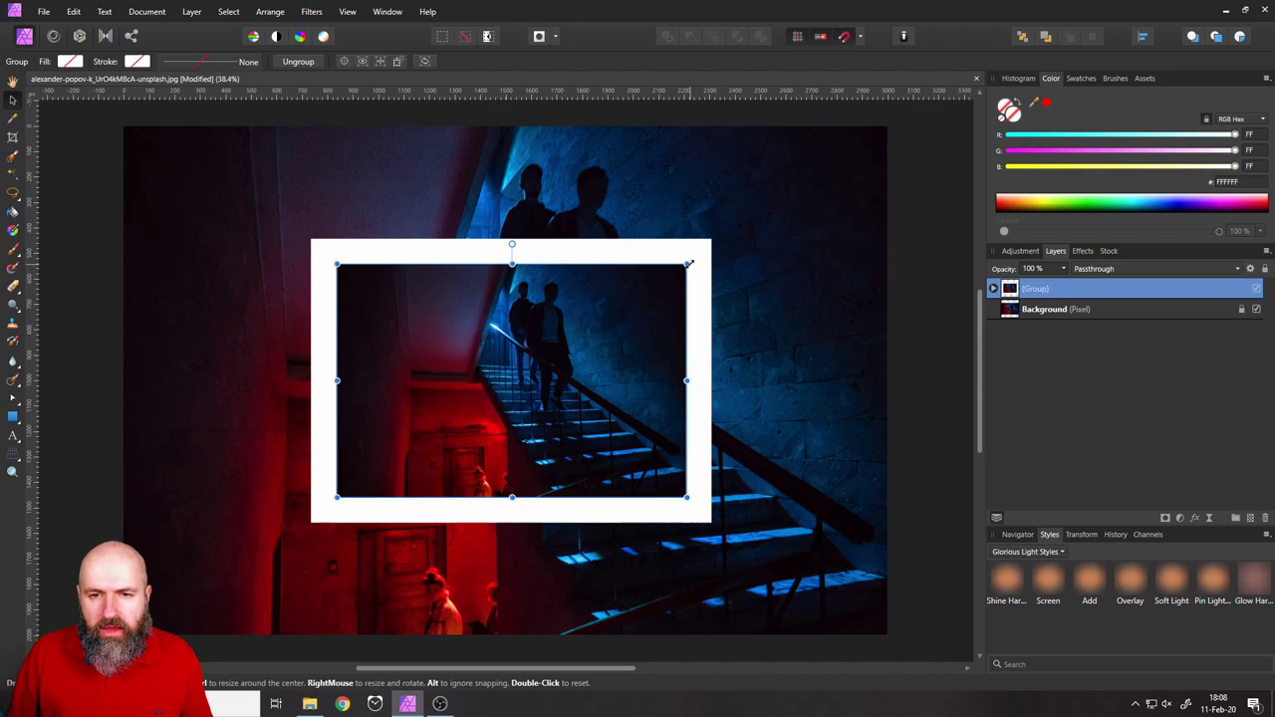
left_click_drag(687, 263, 727, 226)
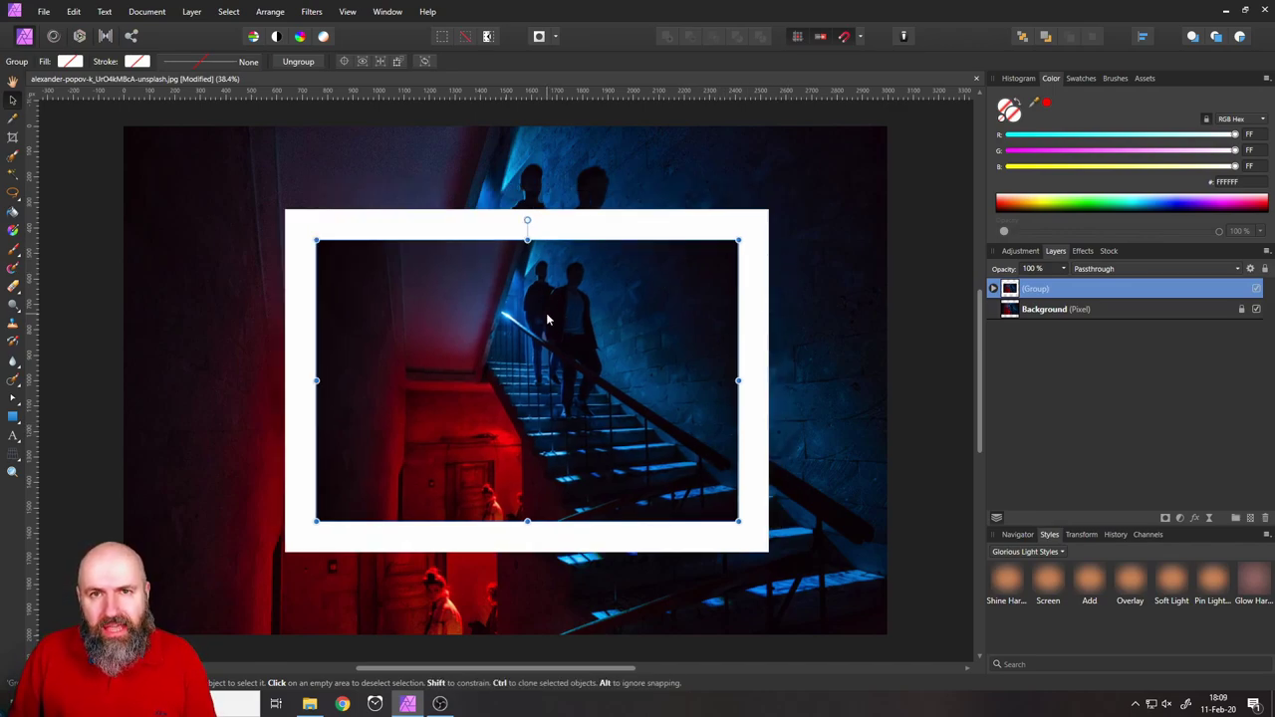
Step: Draw a rectangle covering the whole canvas directly above the Background layer
left_click(1008, 311)
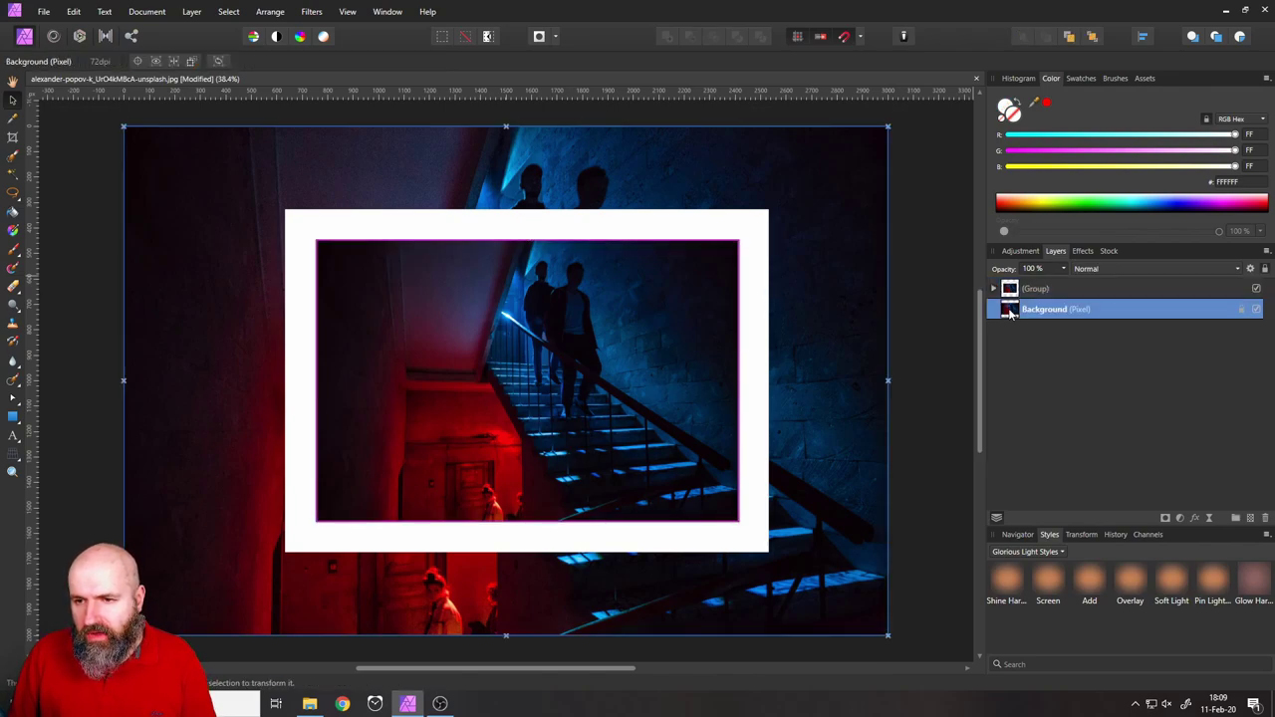
left_click(12, 417)
left_click_drag(240, 239, 124, 127)
mouse_move(216, 212)
left_mouse_down()
mouse_move(877, 596)
mouse_move(887, 634)
left_mouse_up()
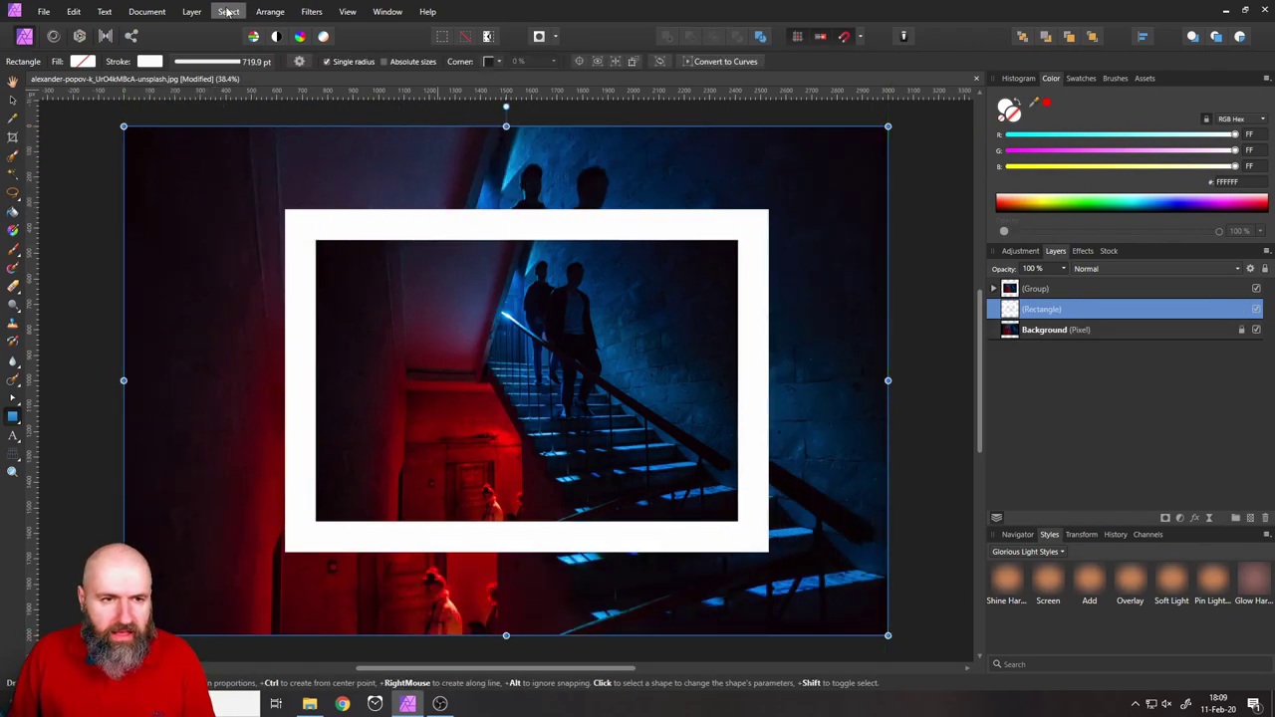
Step: Try a 100 pt stroke aligned to the inside on the full-canvas rectangle and delete that rectangle
left_click(221, 64)
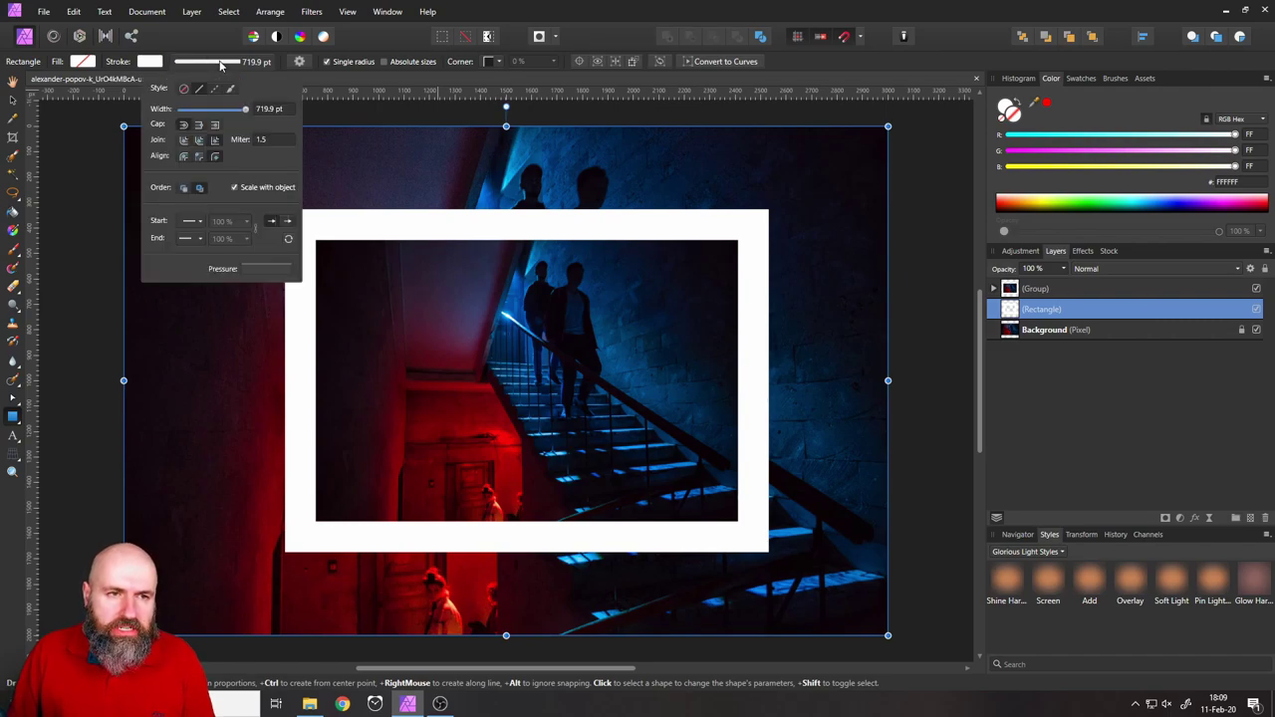
left_click(197, 157)
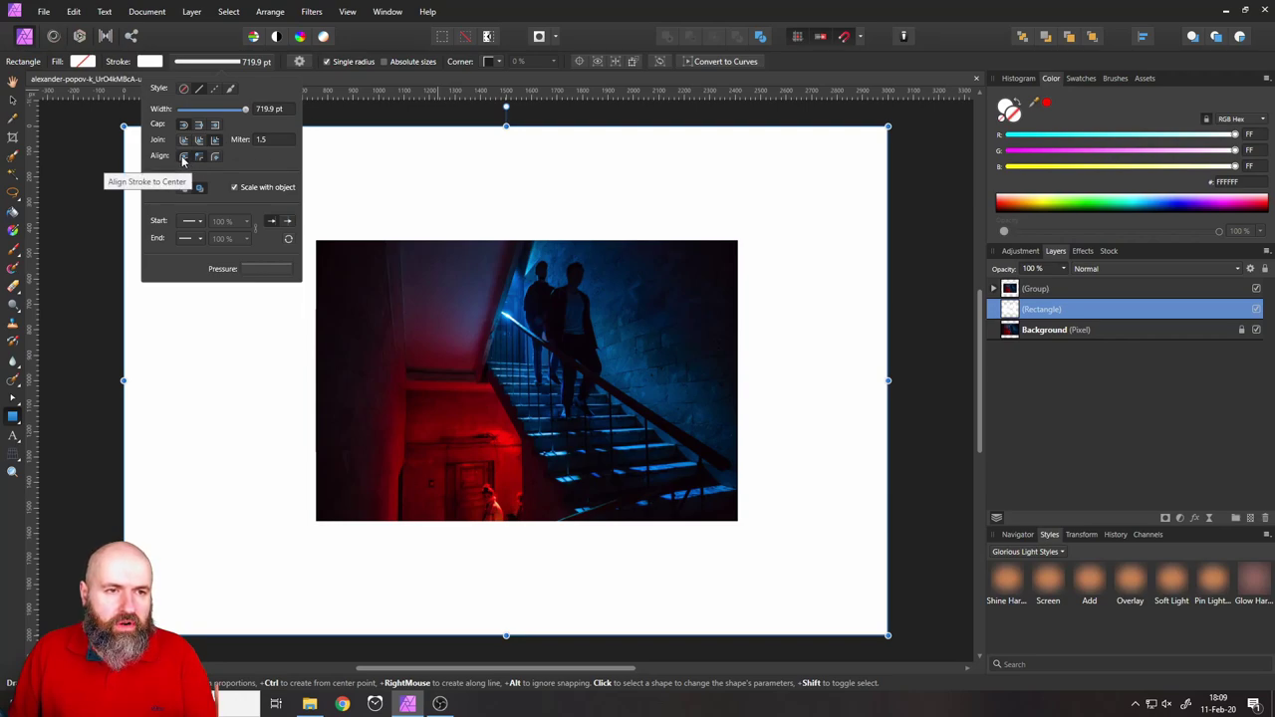
left_click(184, 157)
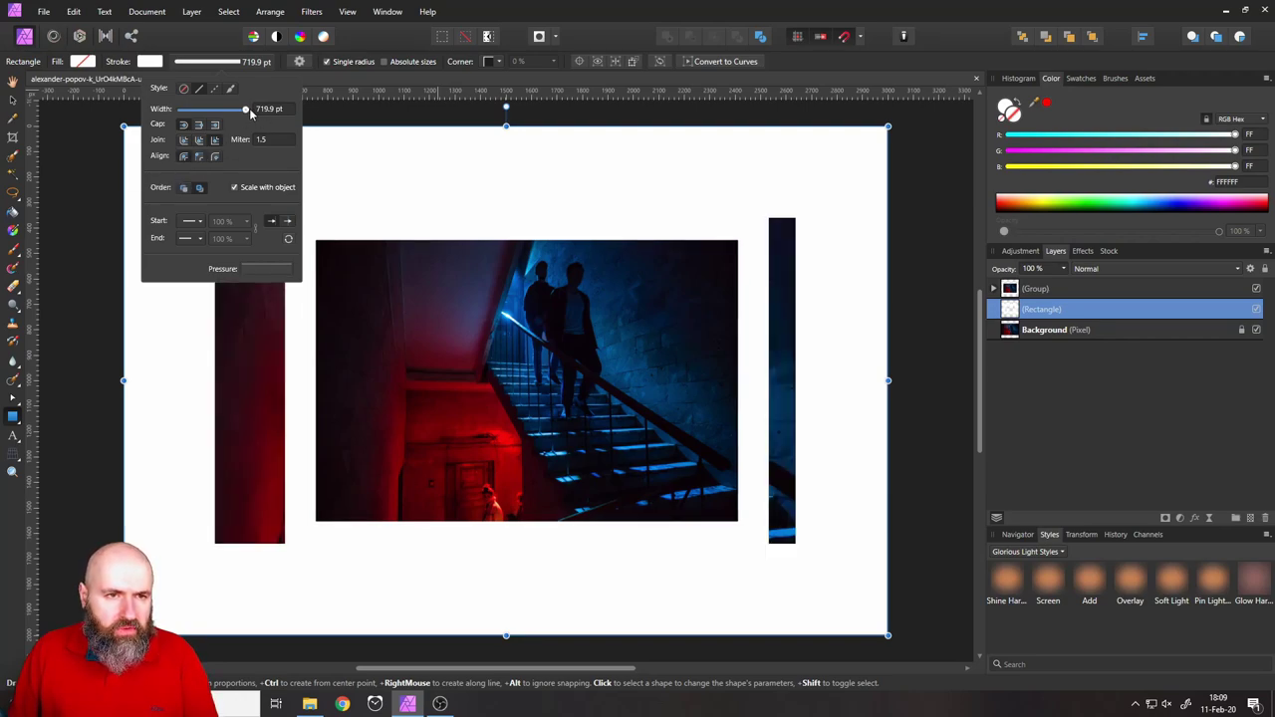
mouse_move(247, 109)
left_mouse_down()
mouse_move(211, 114)
mouse_move(248, 112)
left_mouse_up()
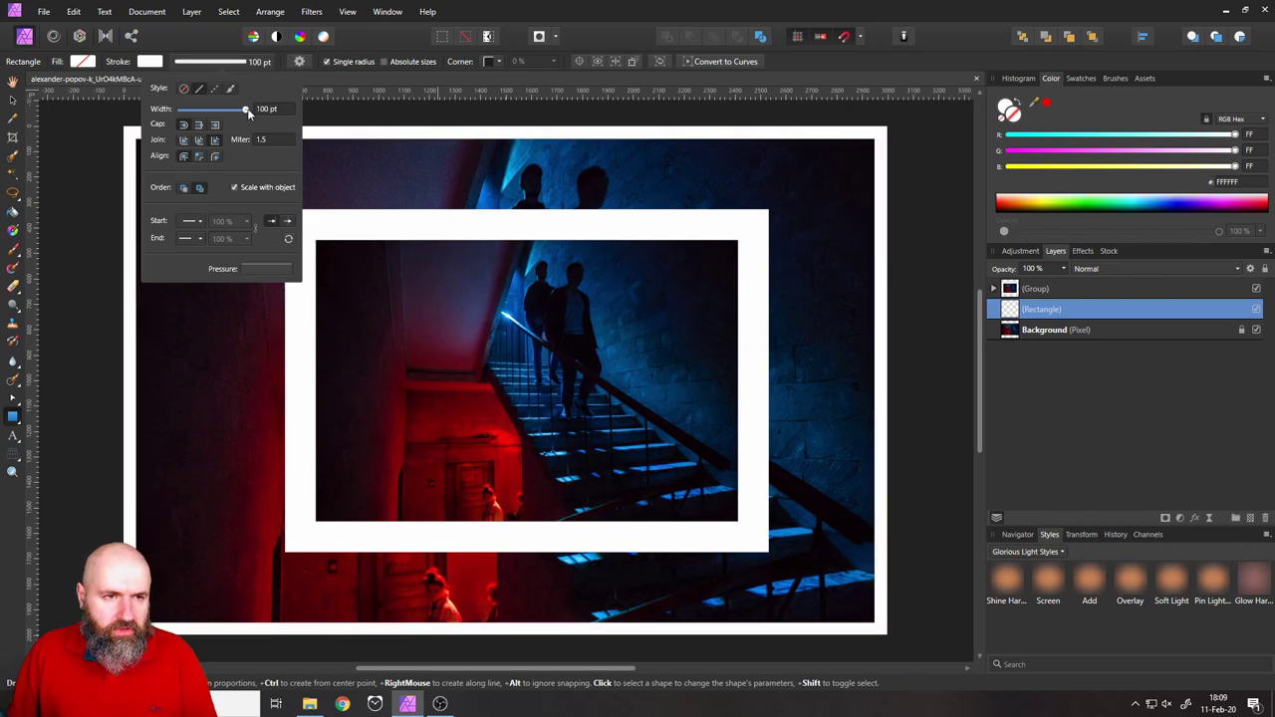
left_click(199, 157)
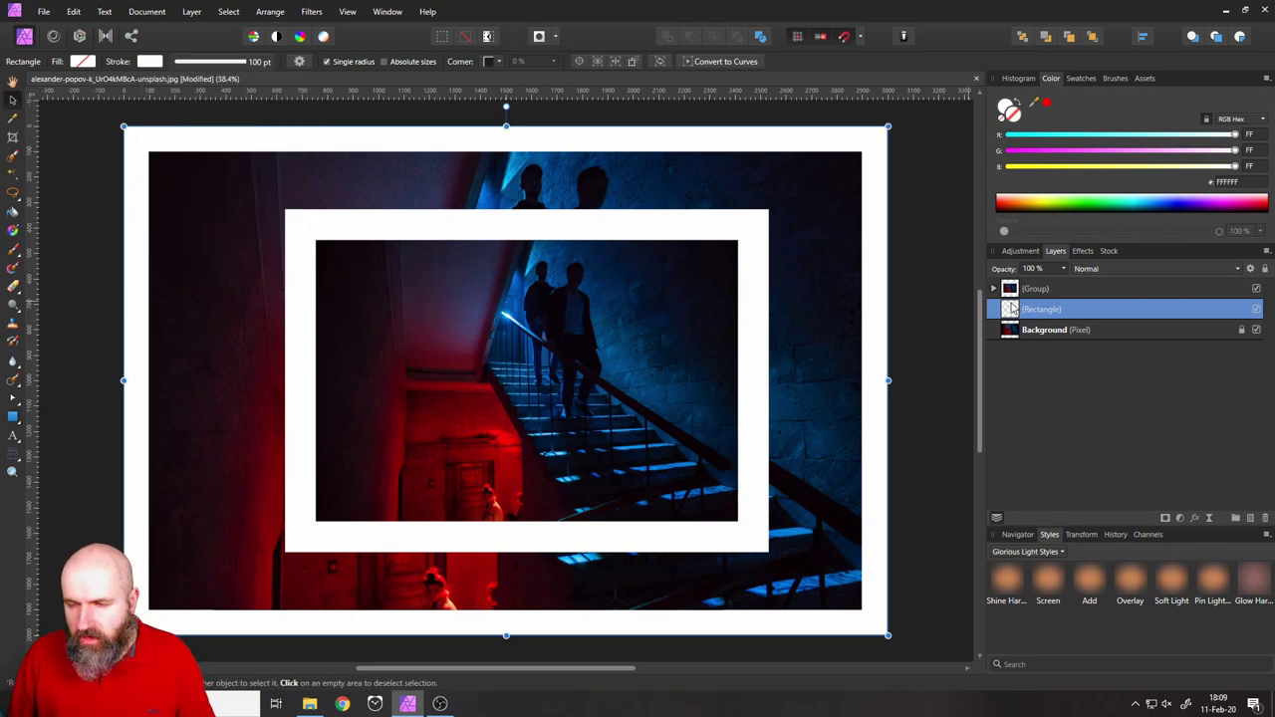
key("Delete")
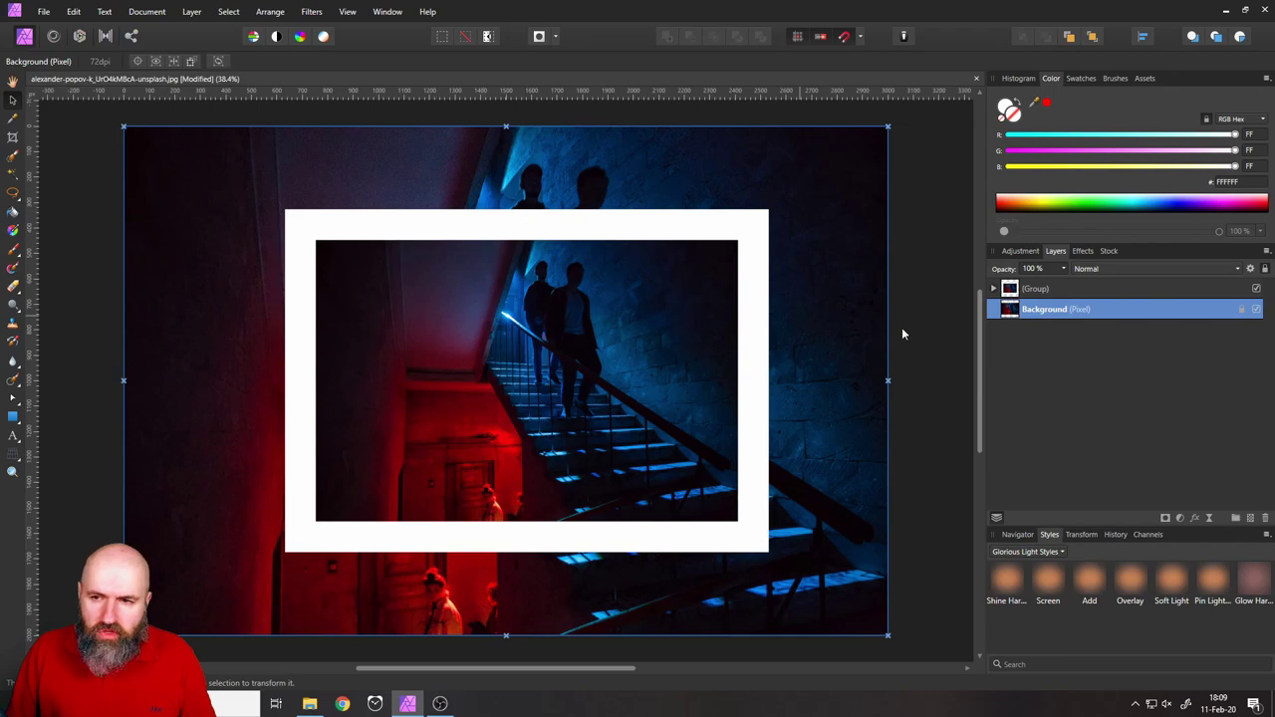
Step: Place the pink-and-purple neon corridor JPG from Downloads above the Background layer, behind the framed photo group
left_click(995, 289)
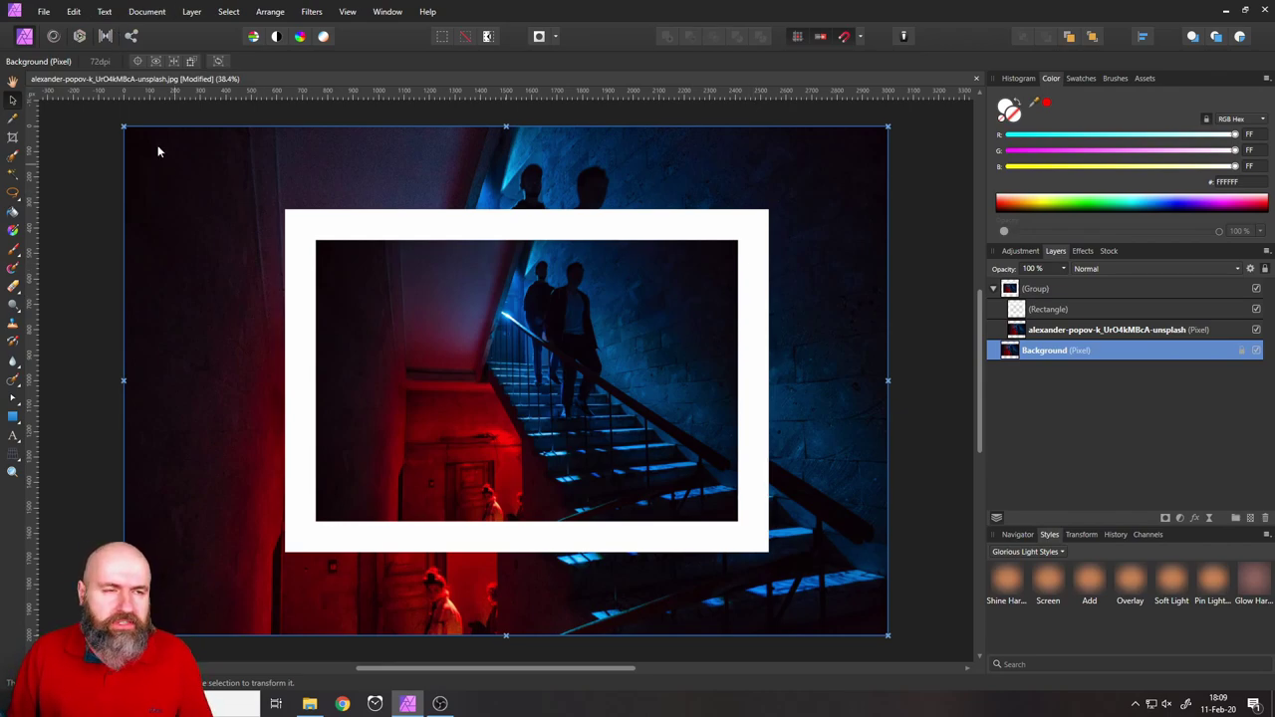
left_click(43, 12)
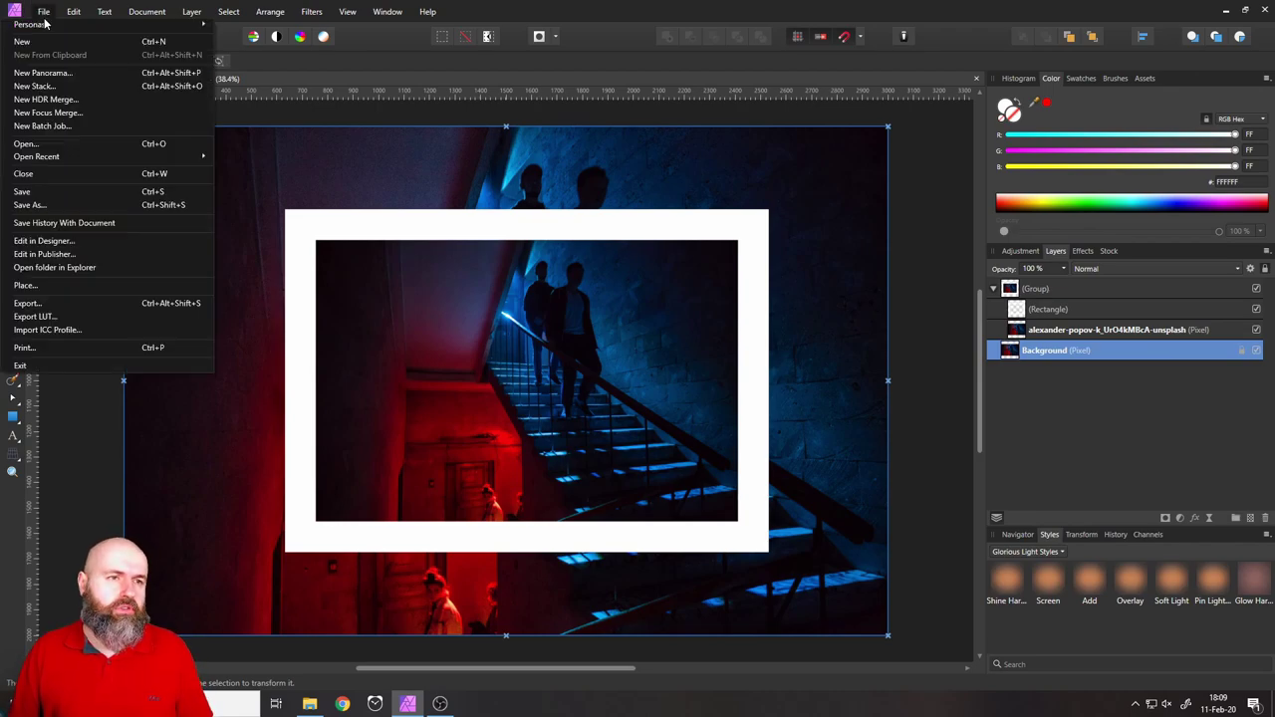
left_click(53, 286)
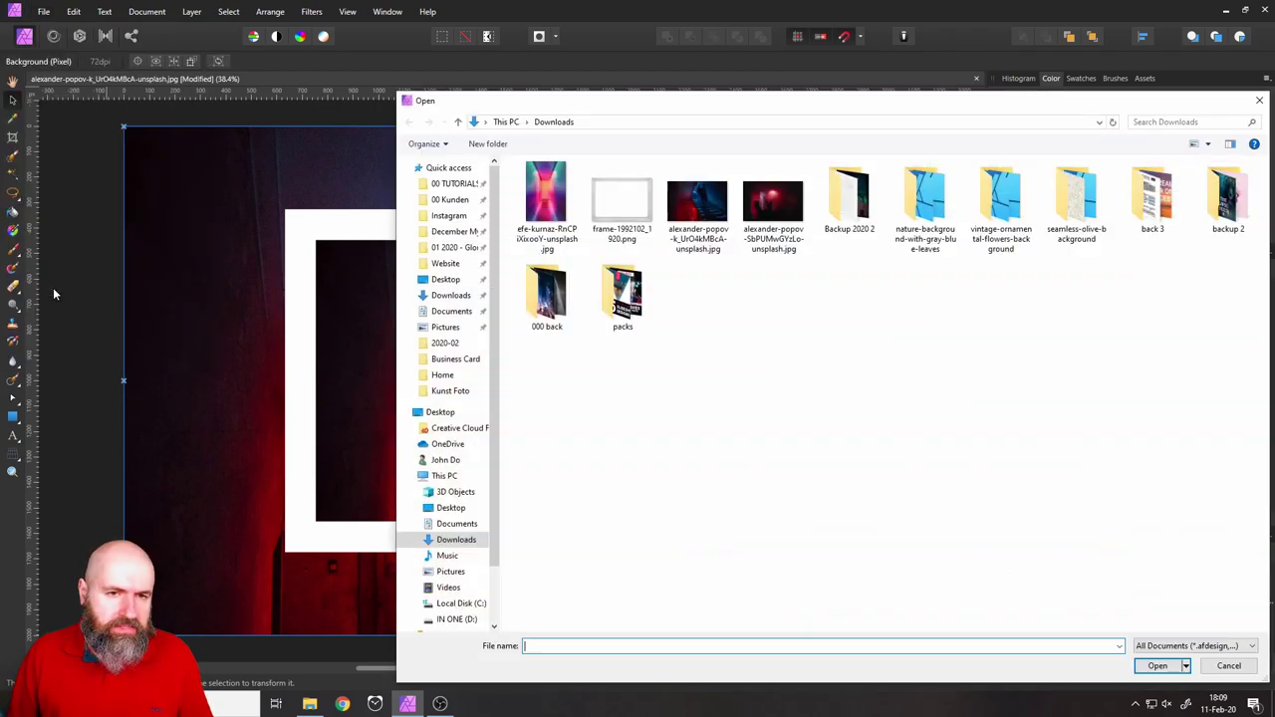
double_click(547, 189)
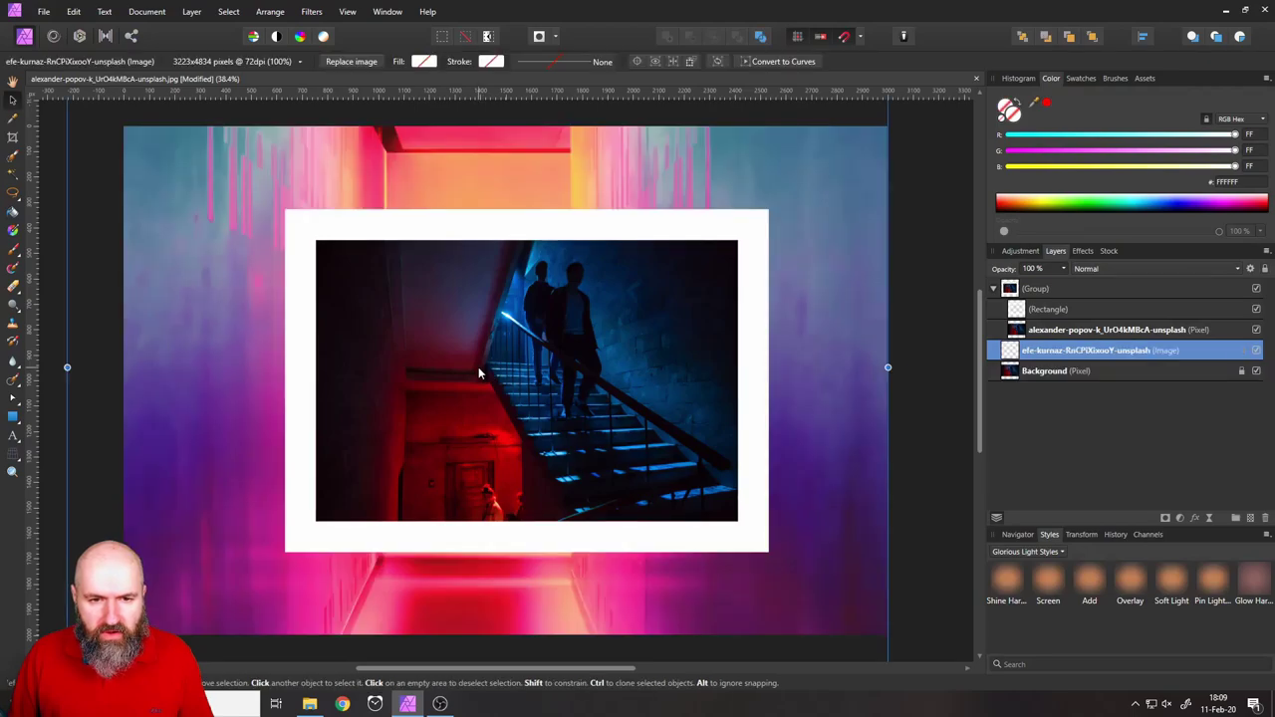
Step: Rotate the placed corridor image 90° clockwise so it lies in landscape behind the framed photo
scroll(545, 288, "down", 3)
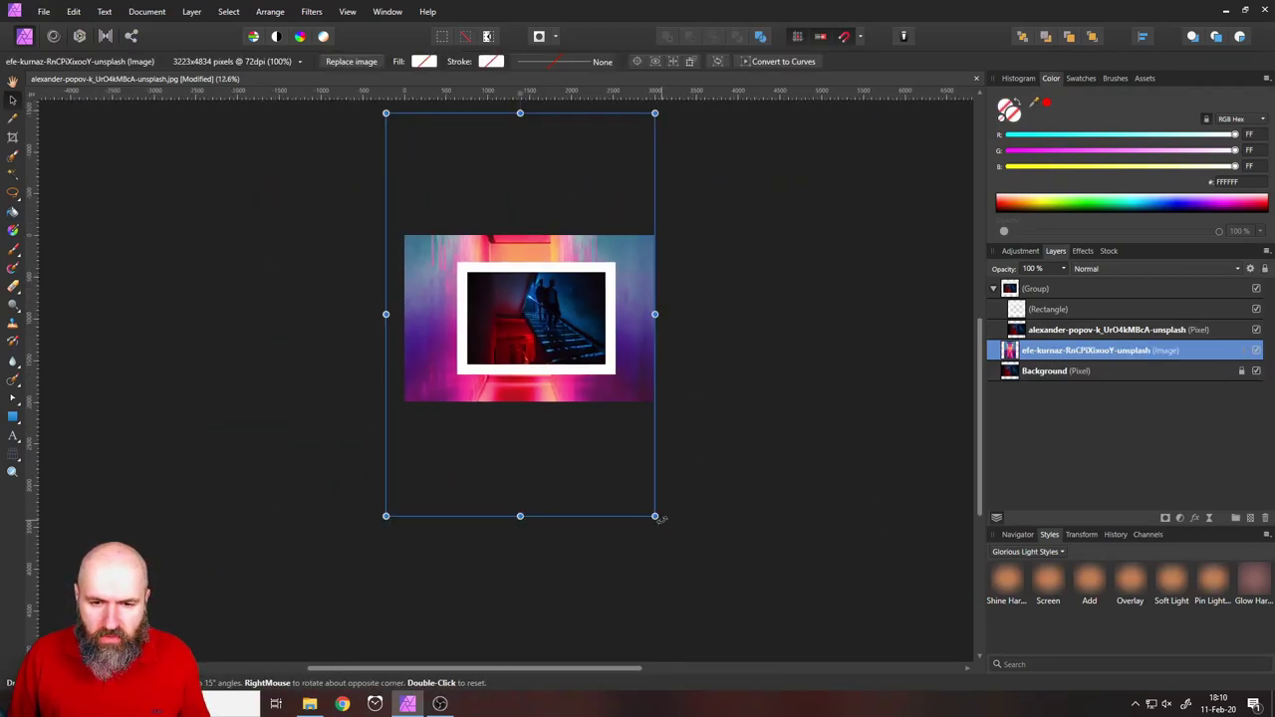
left_click_drag(658, 518, 348, 447)
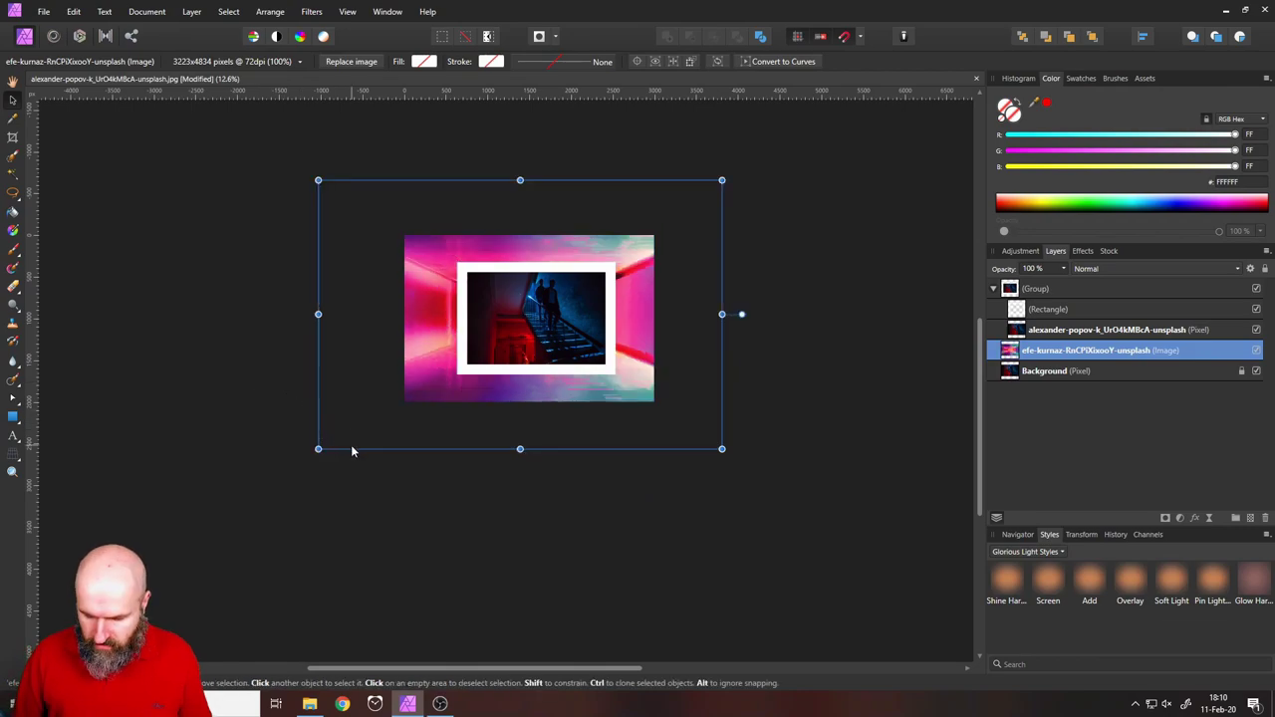
key("ctrl+0")
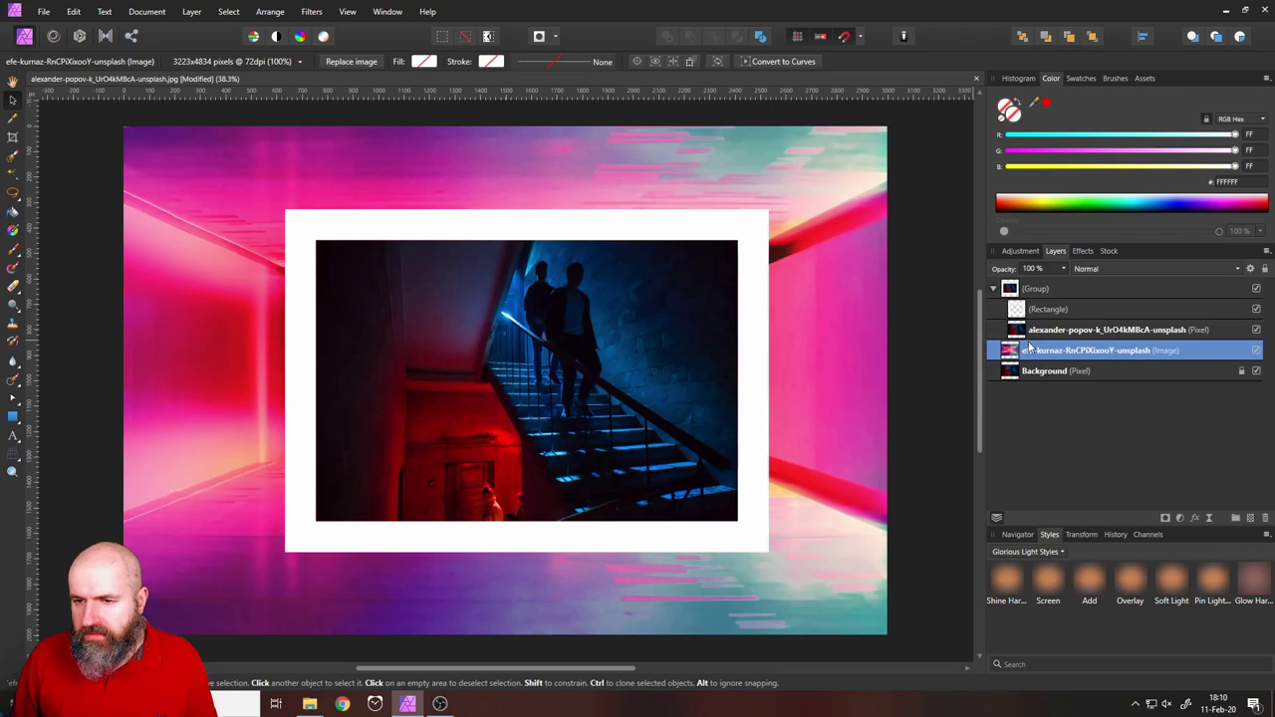
Step: Move the neon corridor image above the photo group and the white-stroked rectangle out of the group to the top of the layer stack
left_click_drag(1014, 359, 1010, 289)
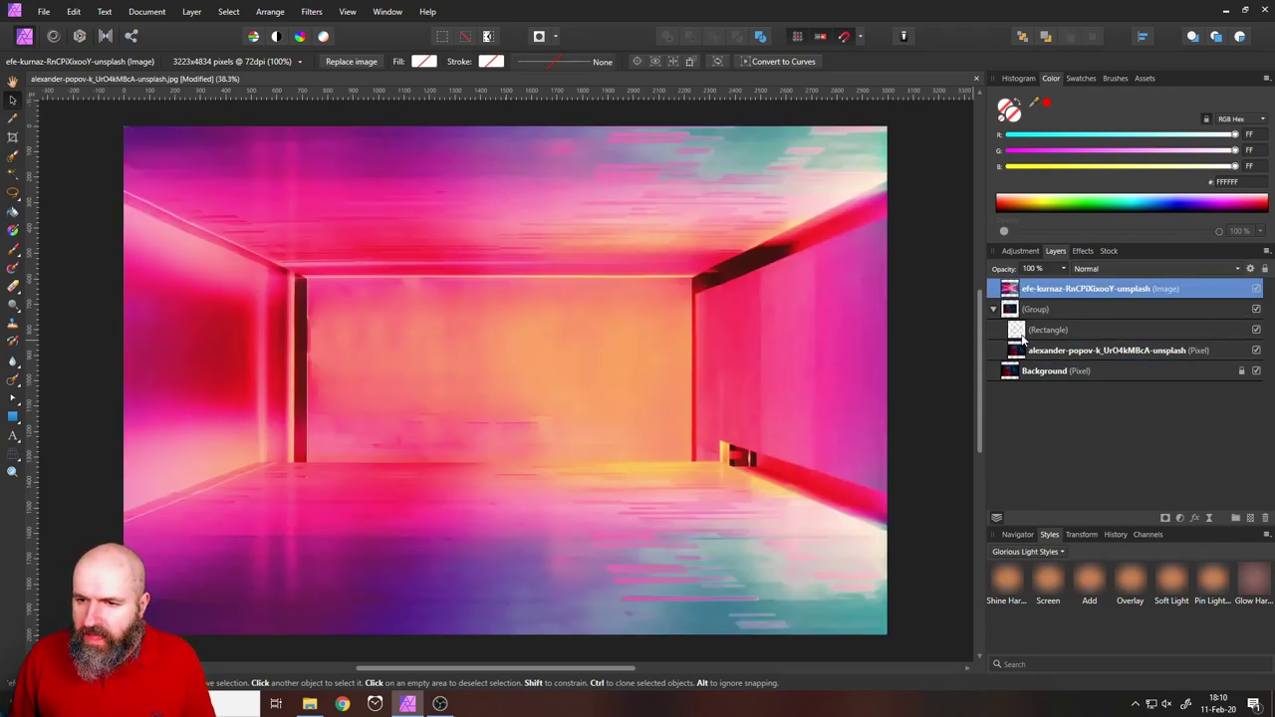
left_click(1026, 335)
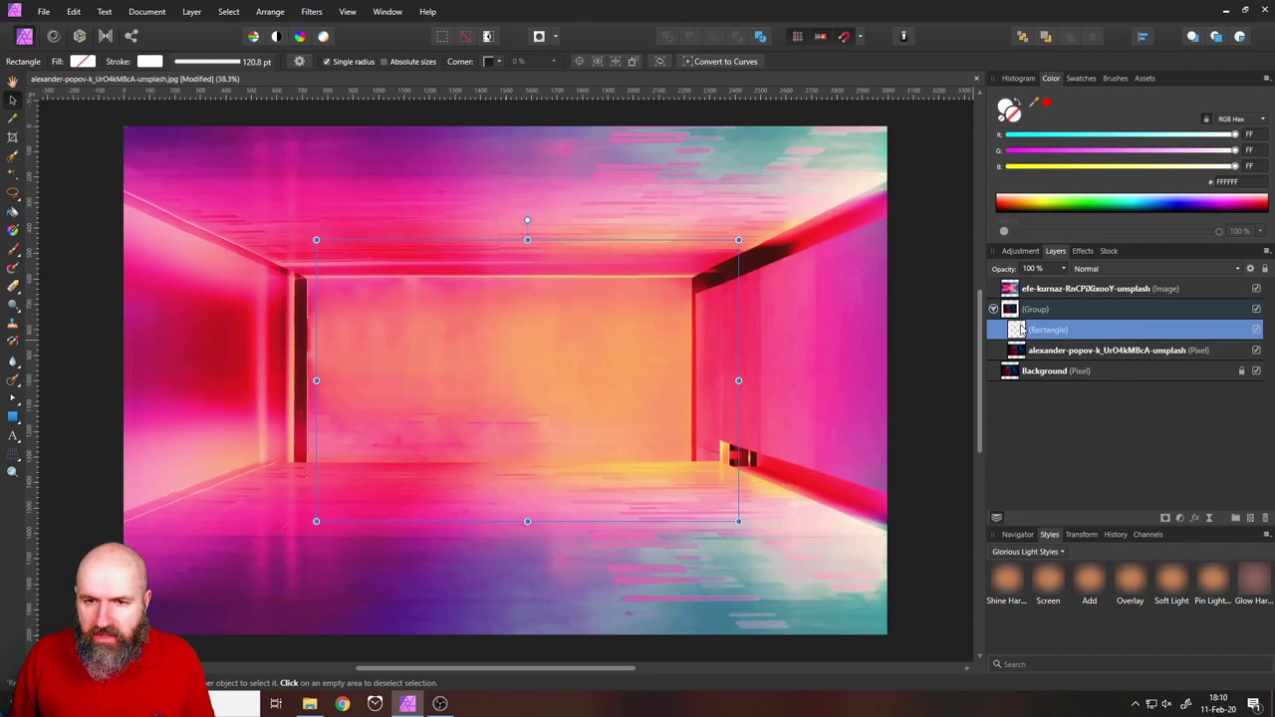
left_click_drag(1018, 336, 1014, 287)
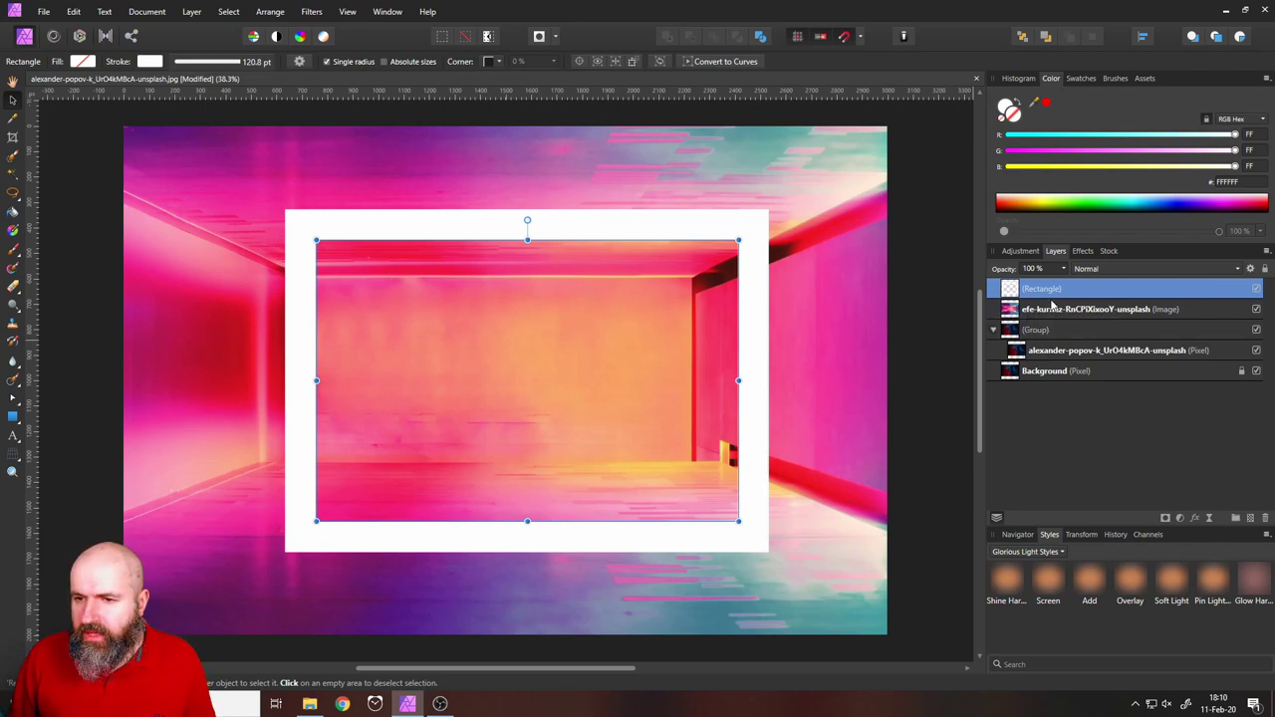
Step: Put the neon corridor image alone into its own group and expand that group
left_click(1012, 308)
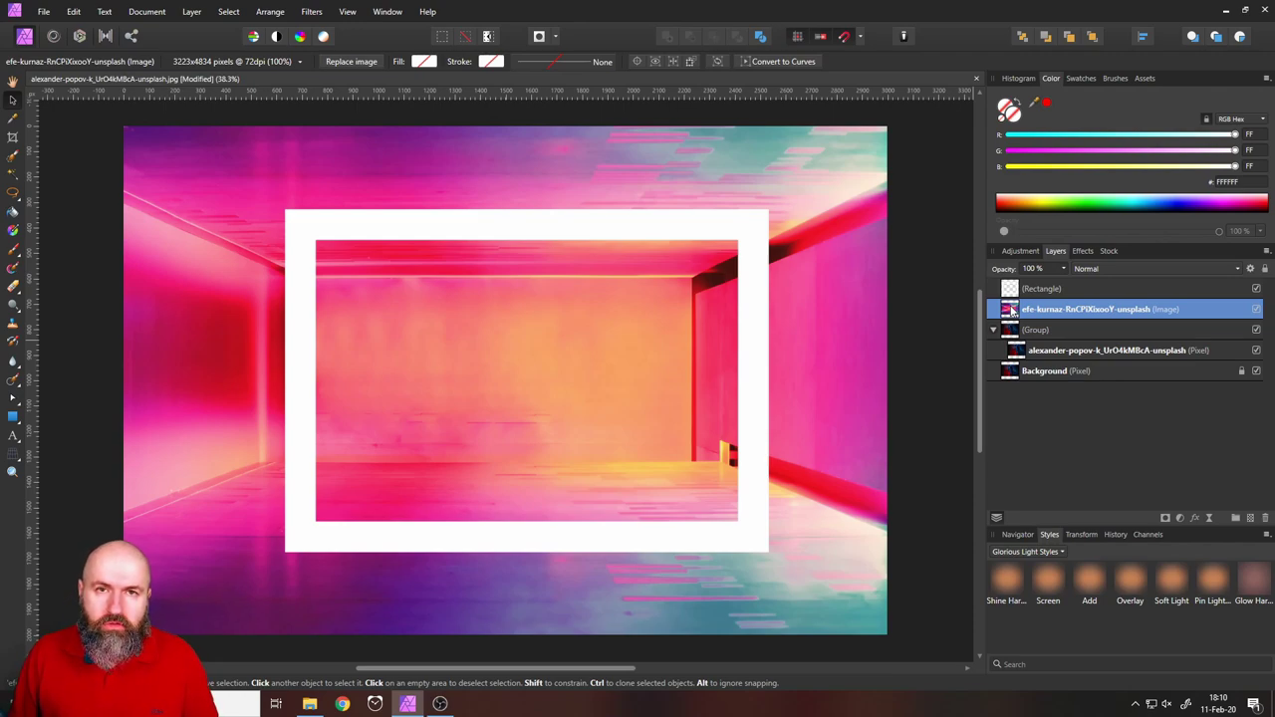
key("ctrl+g")
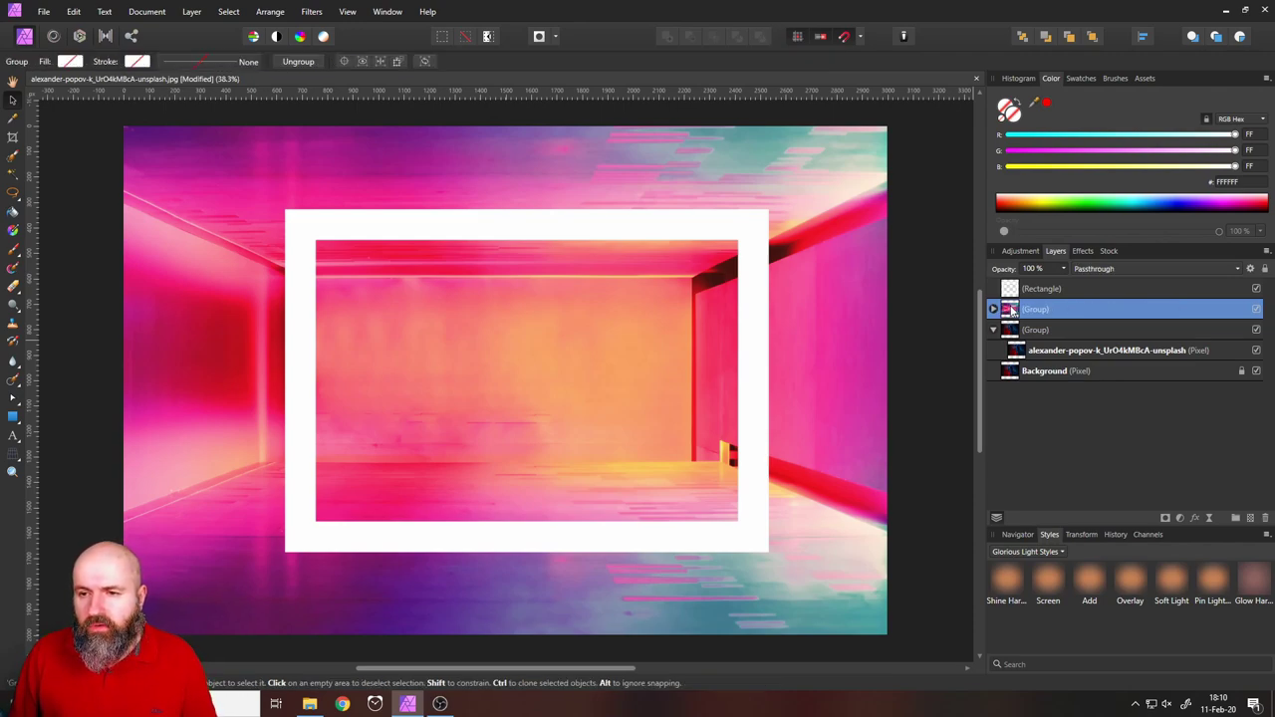
left_click(993, 310)
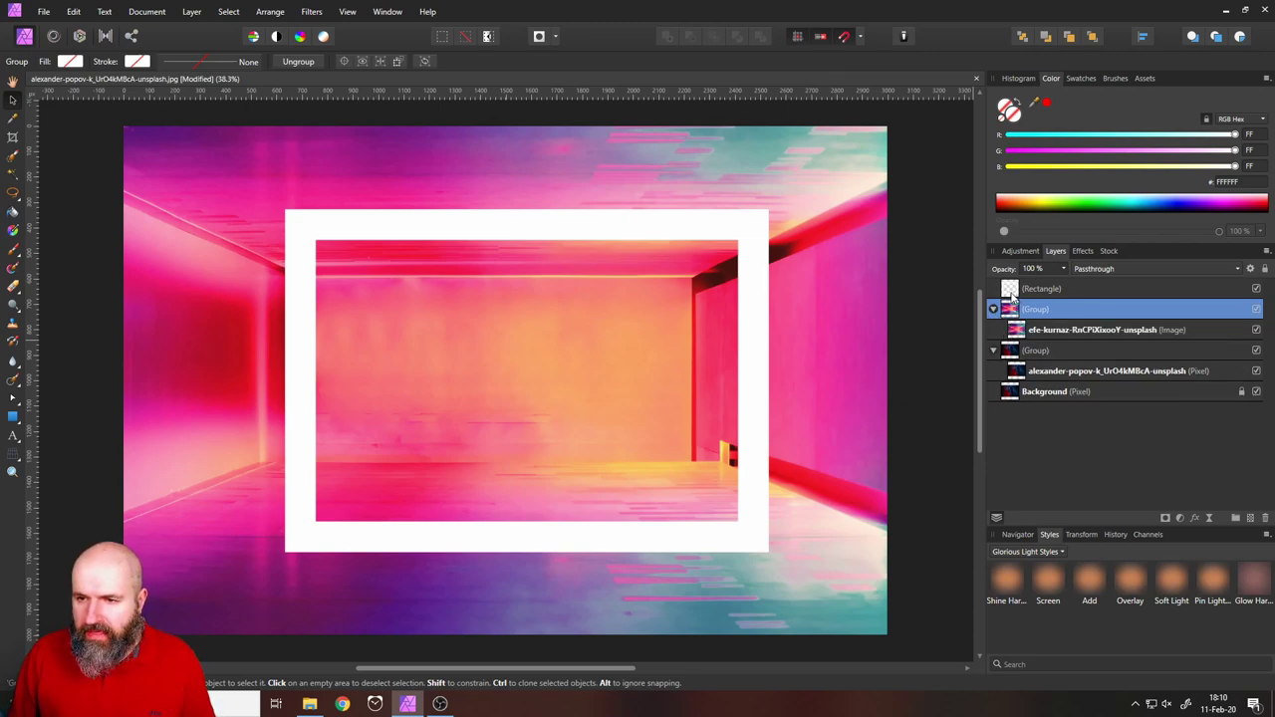
Step: Apply the stroked rectangle as a mask to the neon corridor group below it with Mask to Below
left_click(1012, 292)
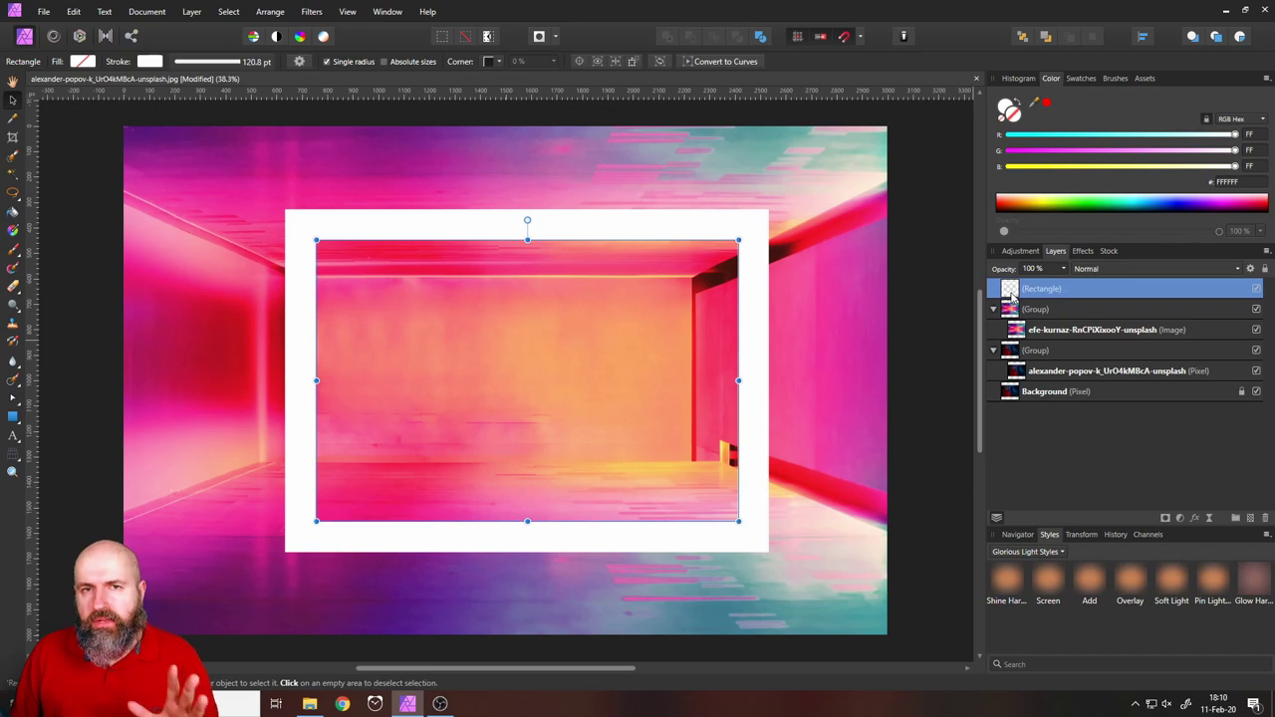
right_click(1012, 294)
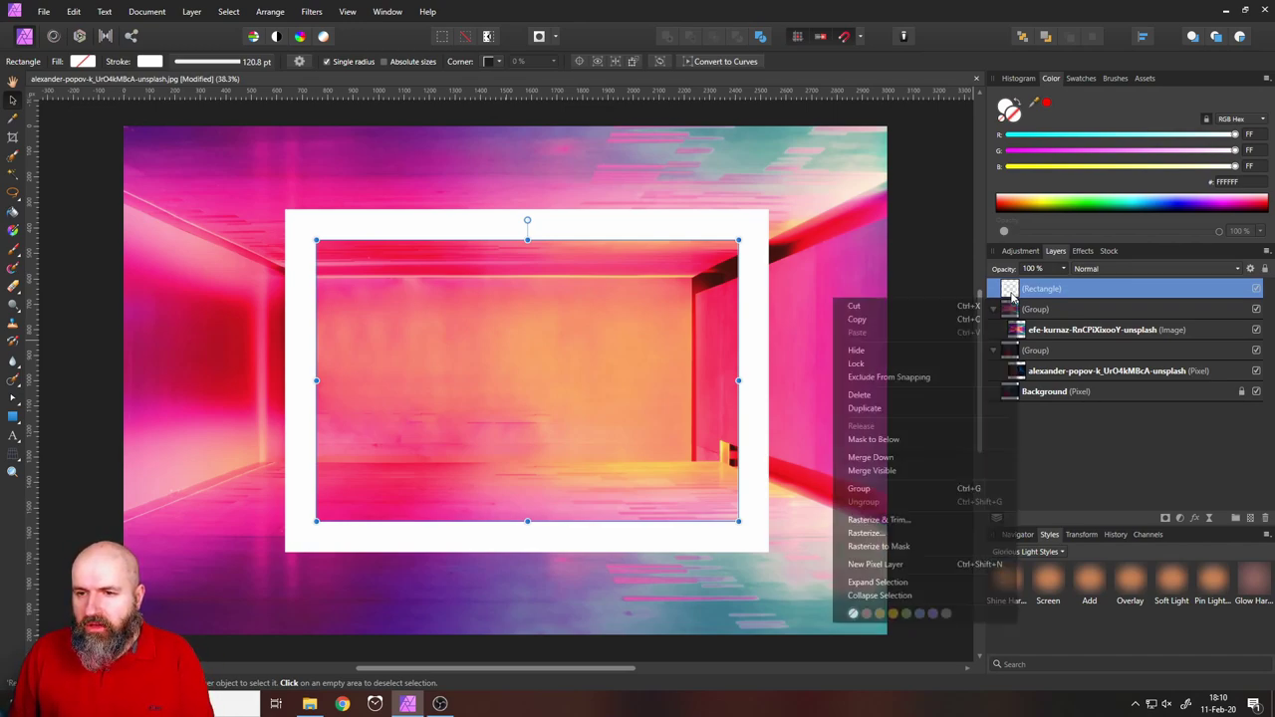
left_click(927, 437)
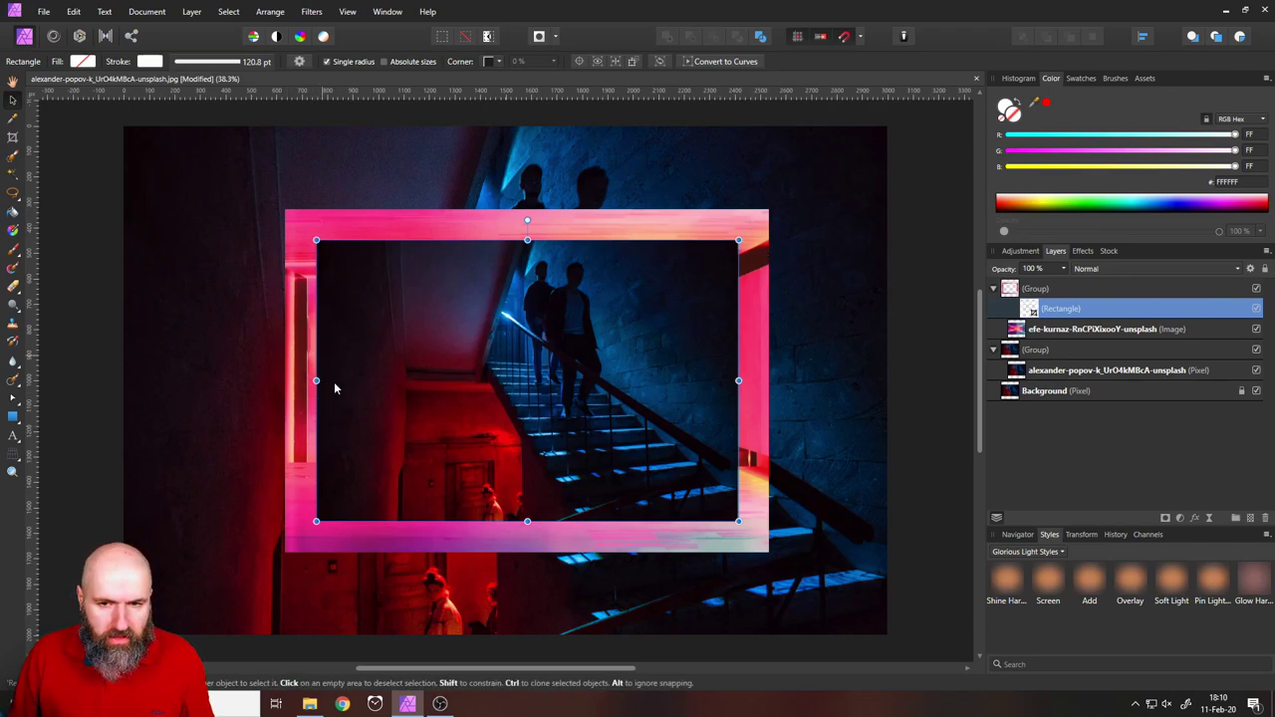
Step: Scale the neon corridor image inside the masked group down to 63% and center it vertically on the canvas, aligned to its right edge
left_click(1010, 290)
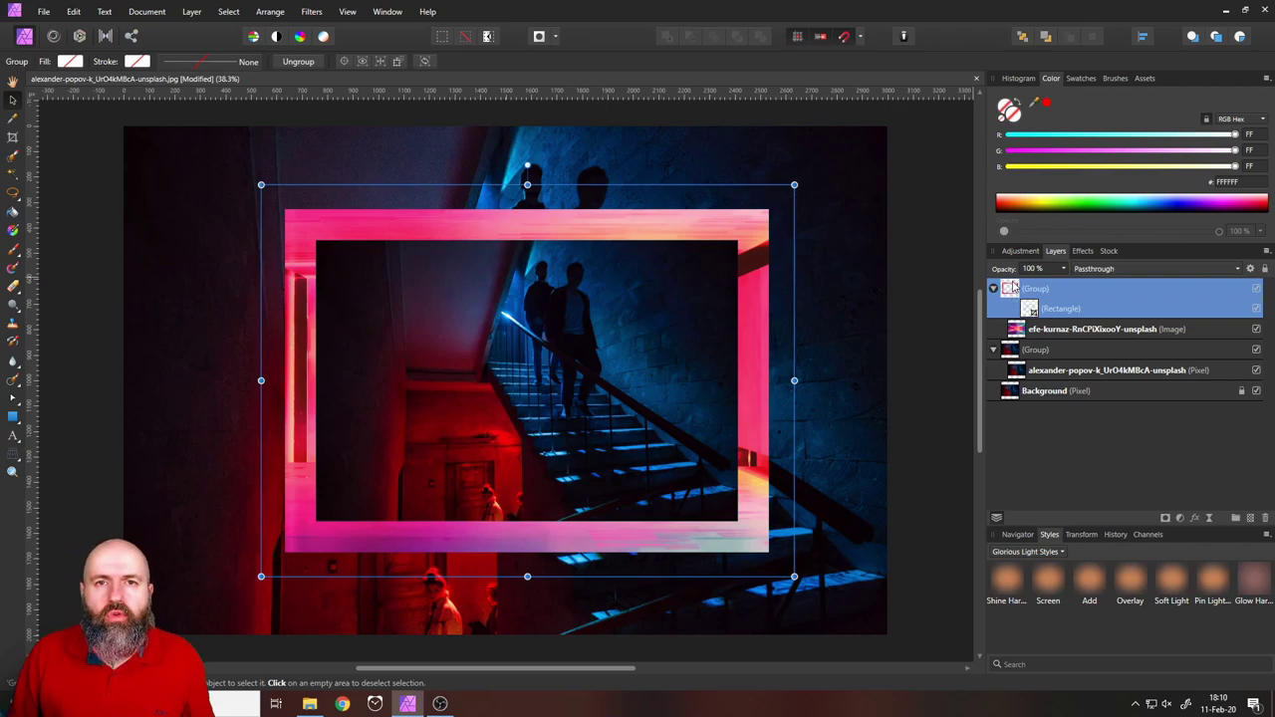
left_click(1016, 332)
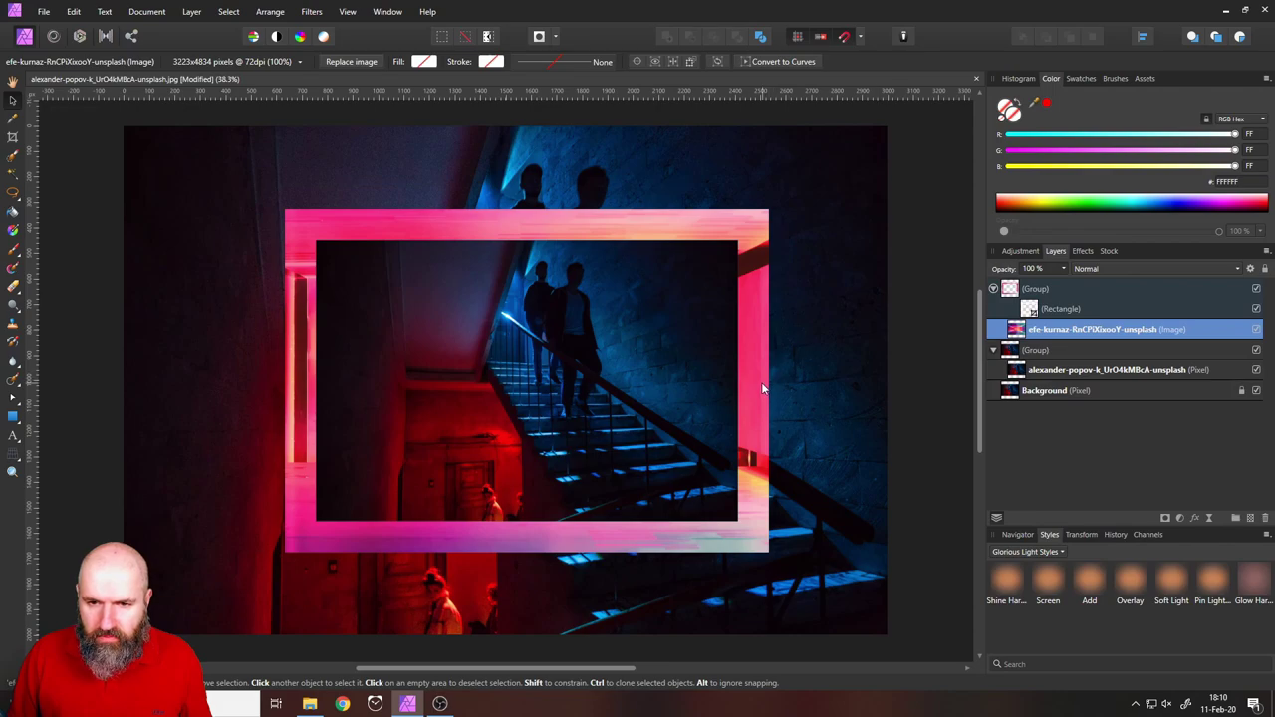
left_click_drag(762, 389, 780, 411)
scroll(764, 392, "down", 3)
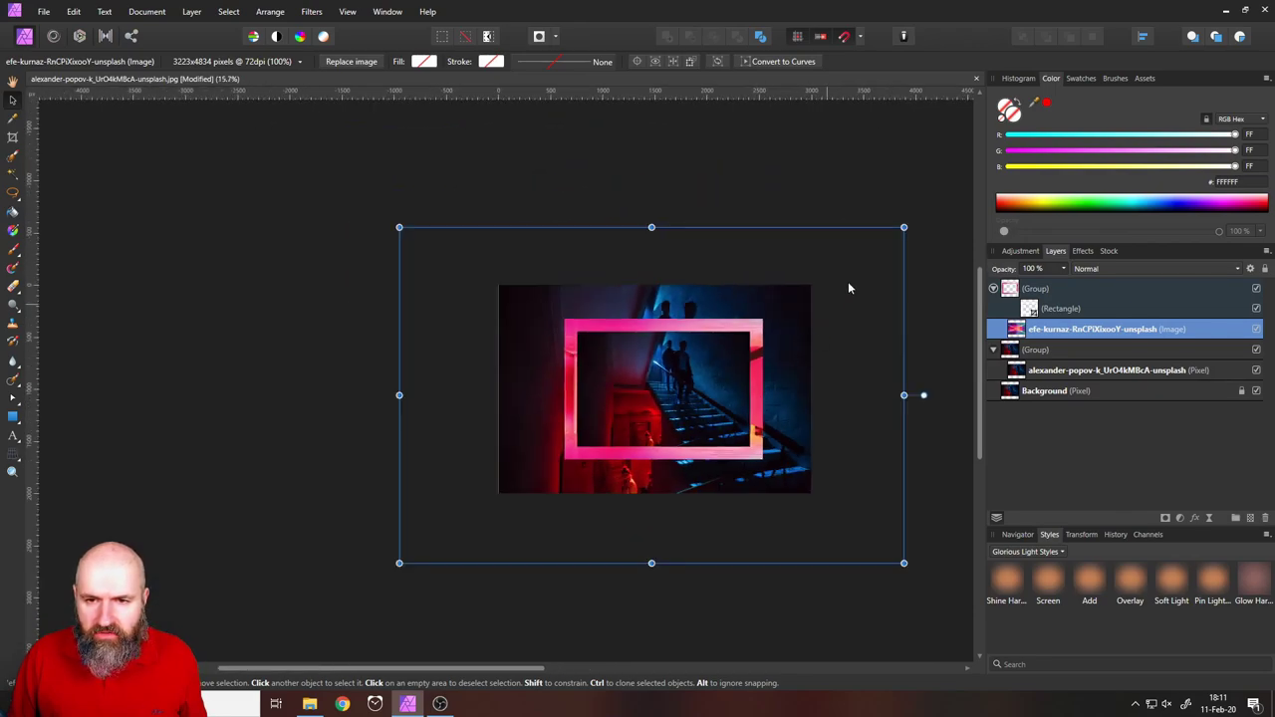
left_click_drag(903, 227, 720, 348)
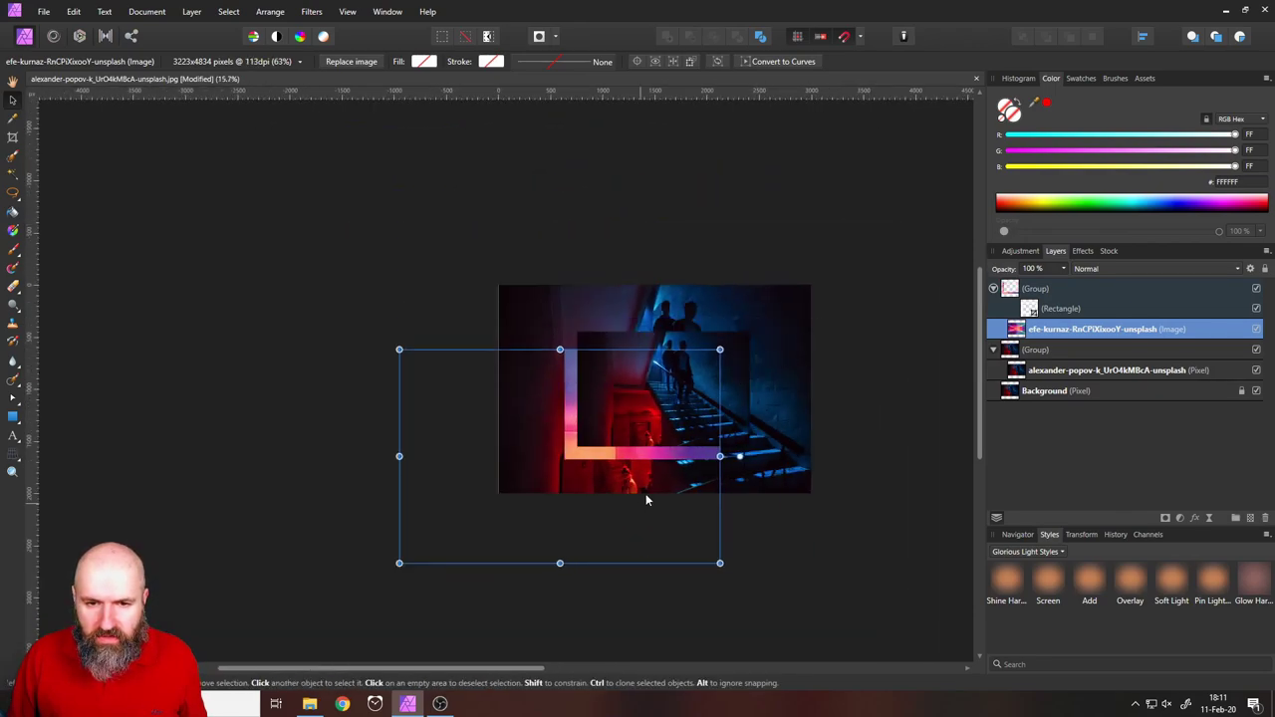
left_click_drag(645, 500, 730, 445)
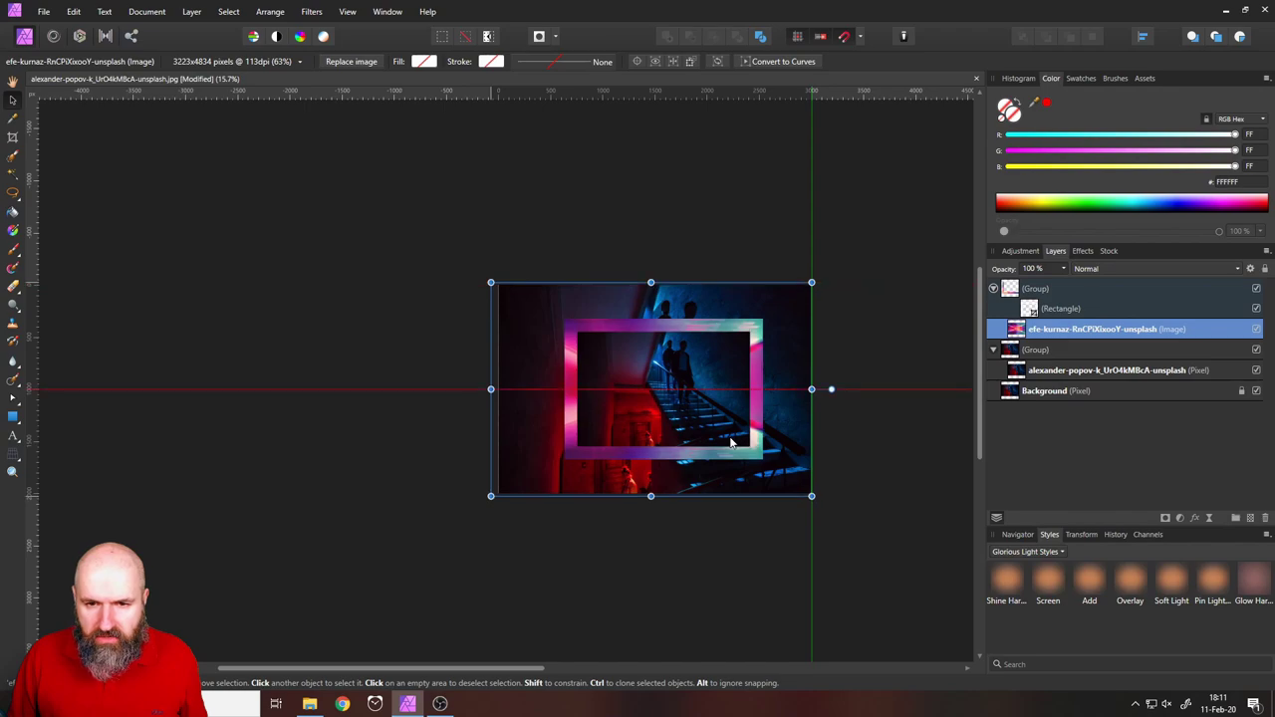
key("ctrl+0")
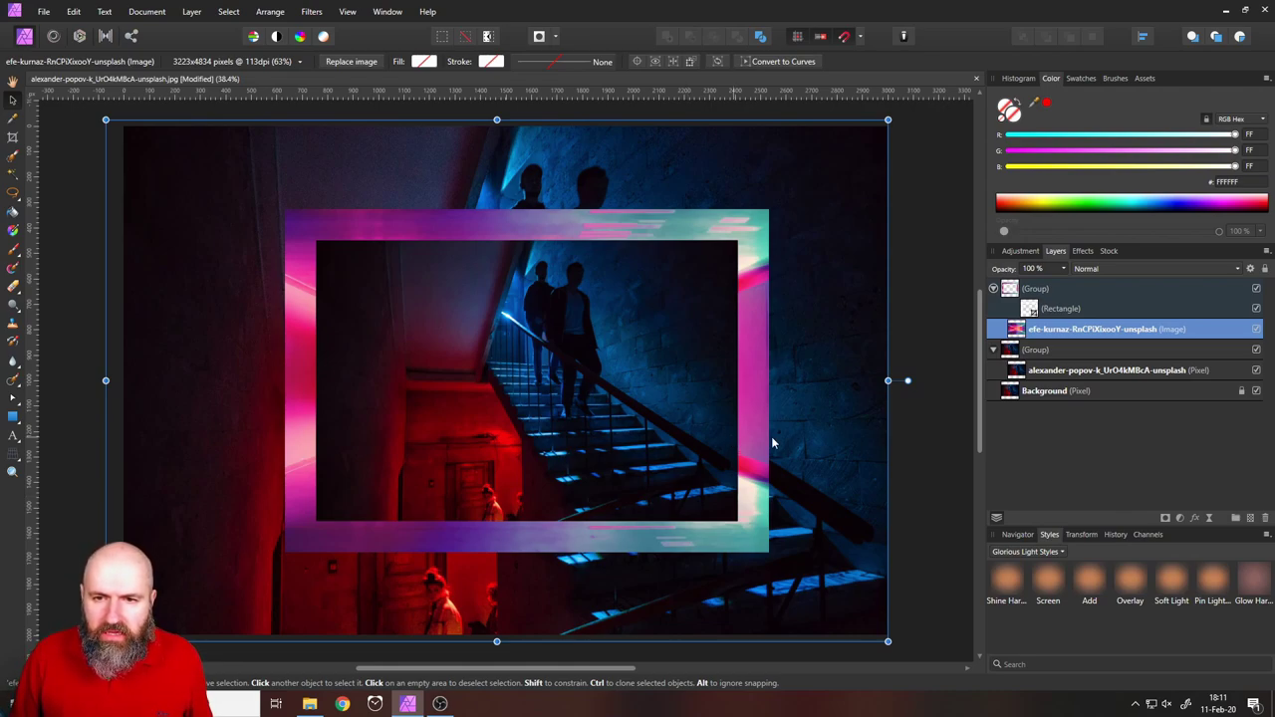
Step: Take the smaller staircase photo out of its group, keeping it below the neon frame, and delete the emptied group
left_click(994, 352)
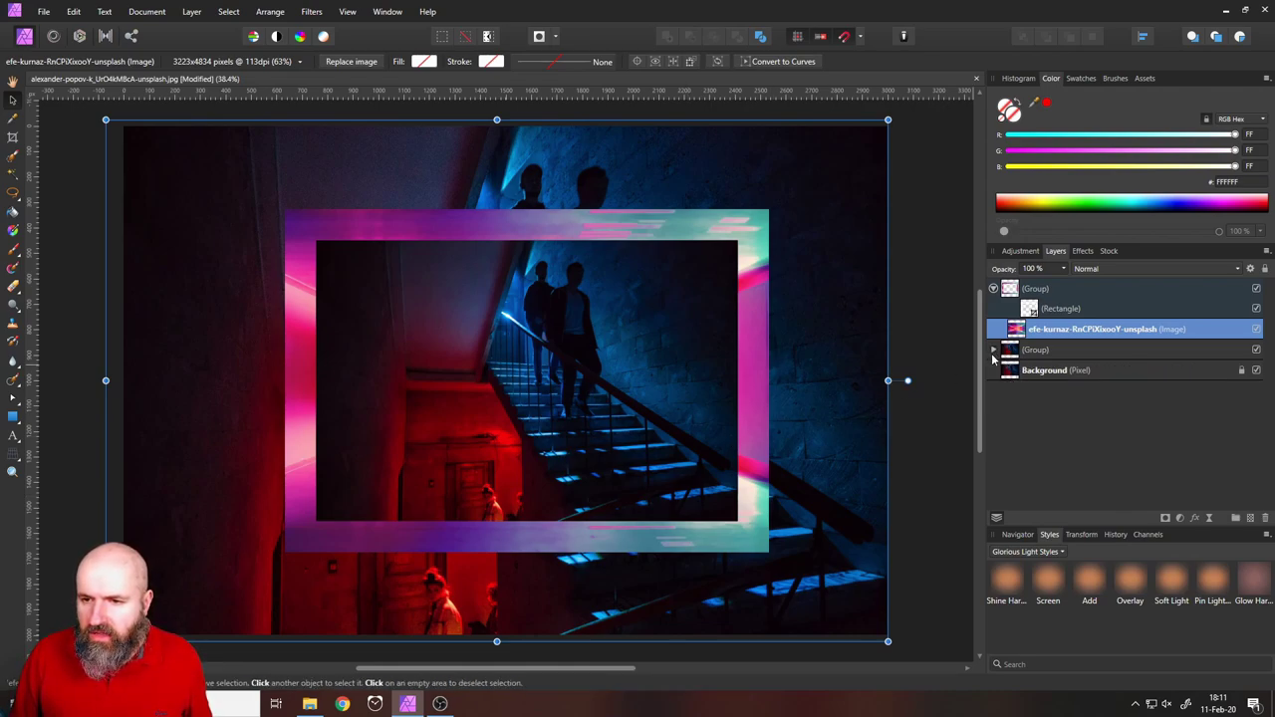
left_click(994, 352)
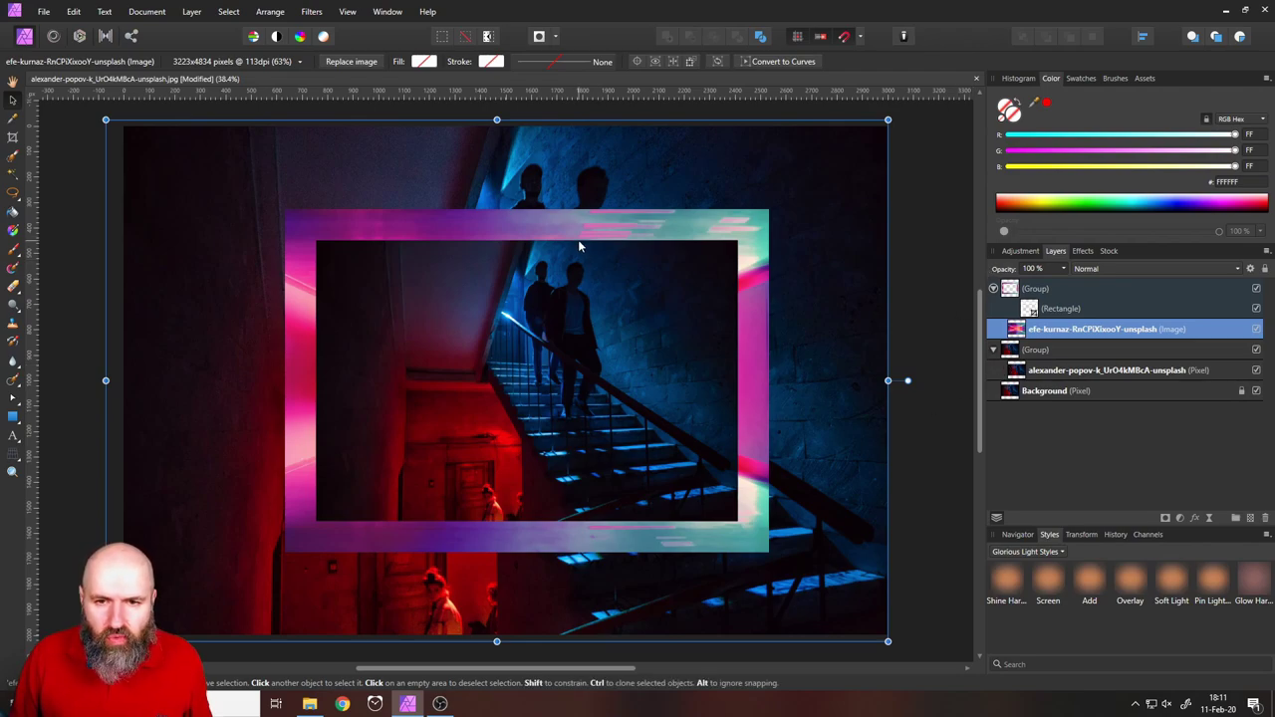
left_click(1032, 375)
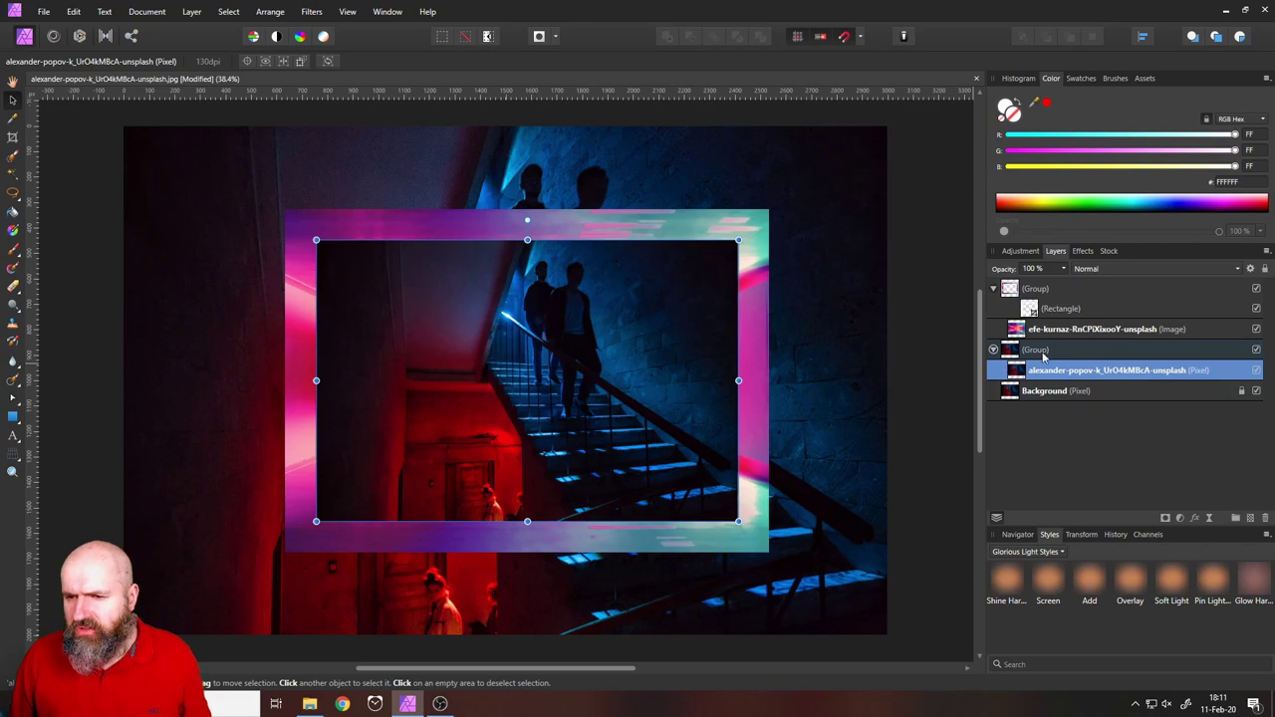
left_click_drag(1016, 374, 1020, 350)
left_click(1028, 369)
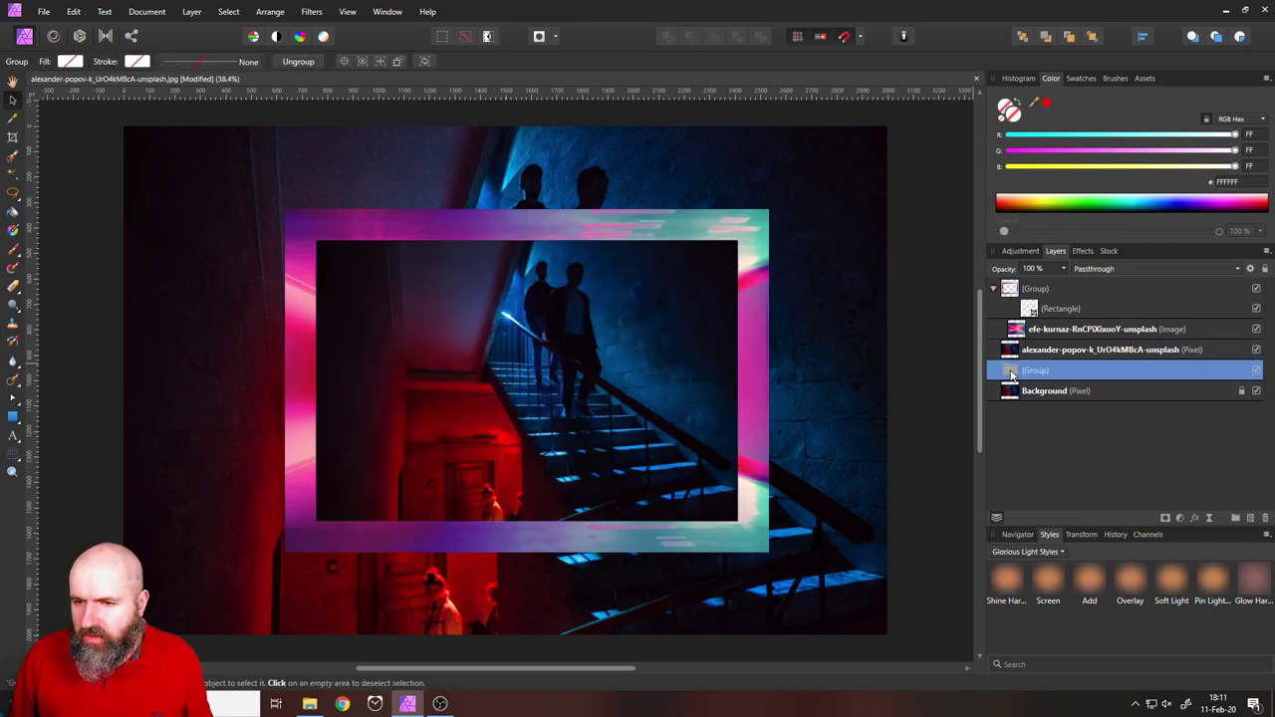
left_click(1265, 519)
Step: Collapse the masked neon frame group and group it together with the smaller staircase photo
left_click(1015, 350)
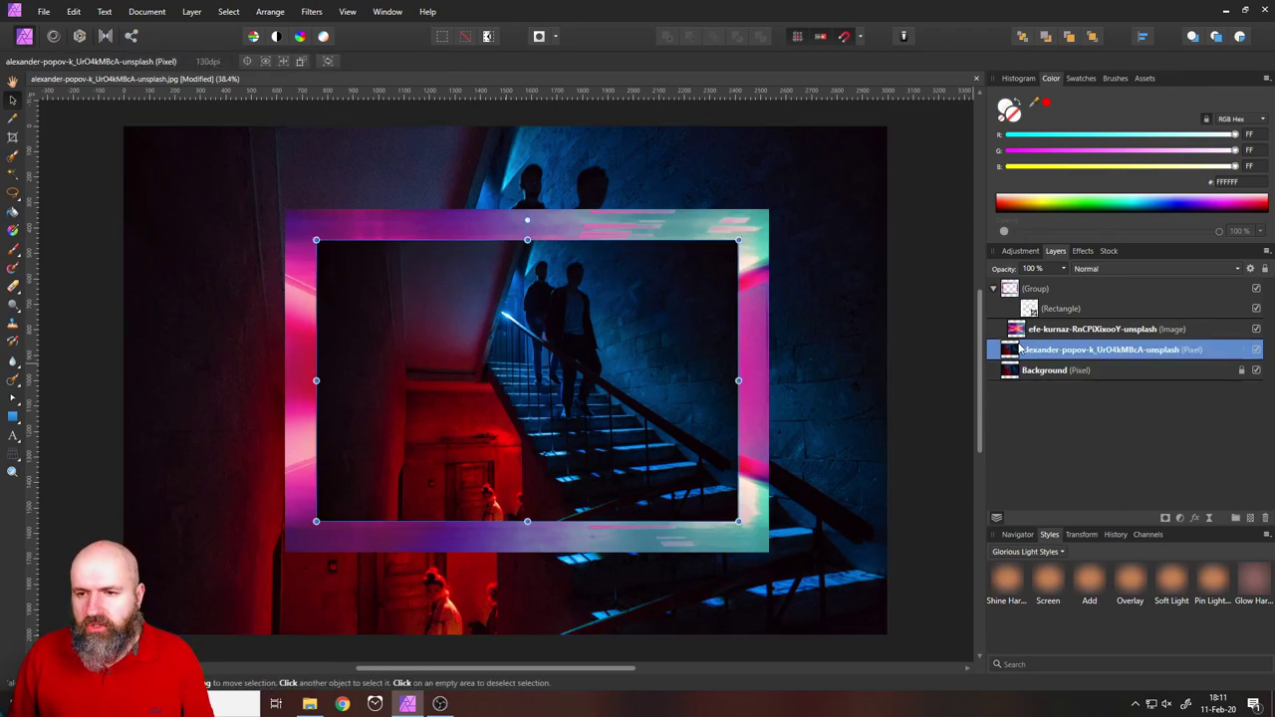
left_click(1025, 332)
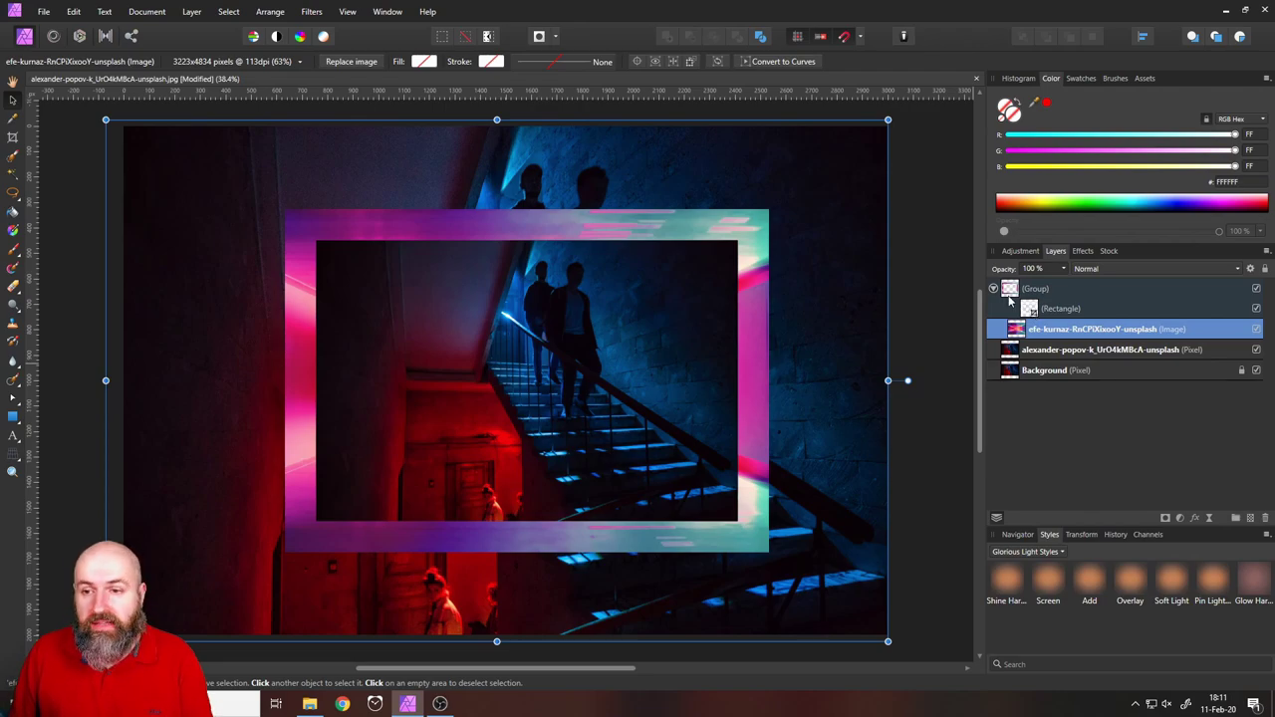
left_click(993, 289)
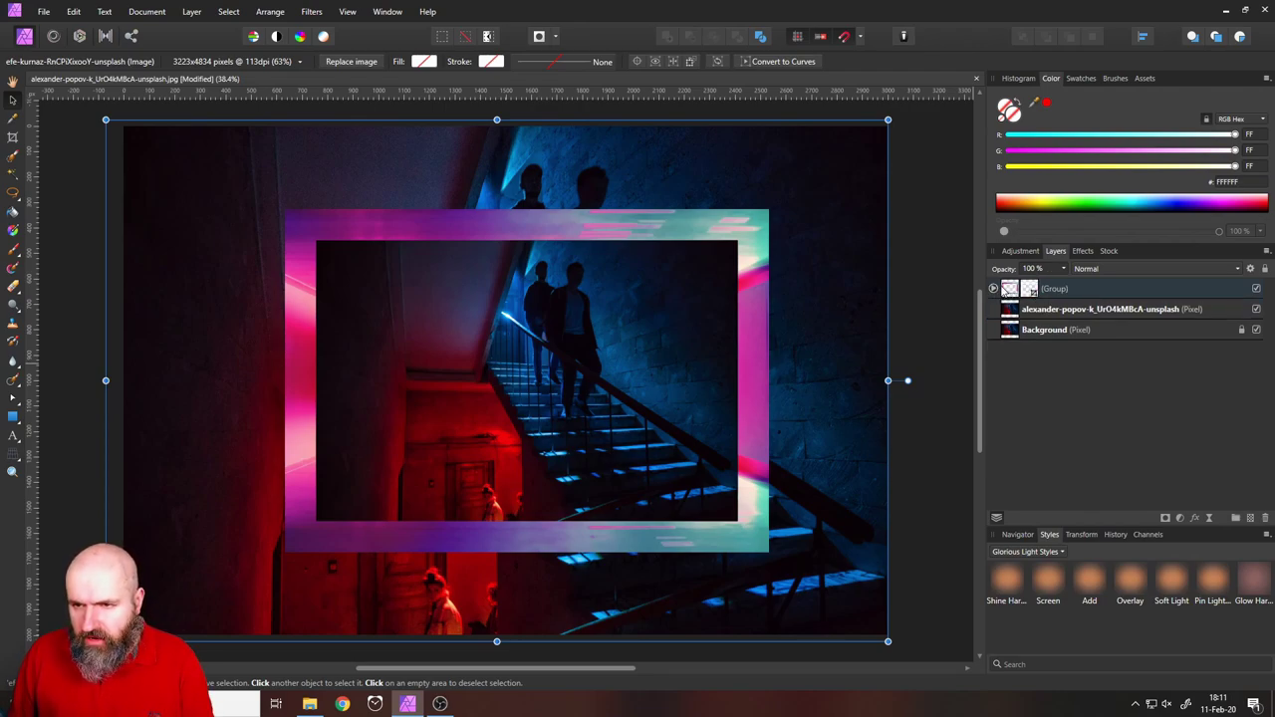
left_click(1007, 290)
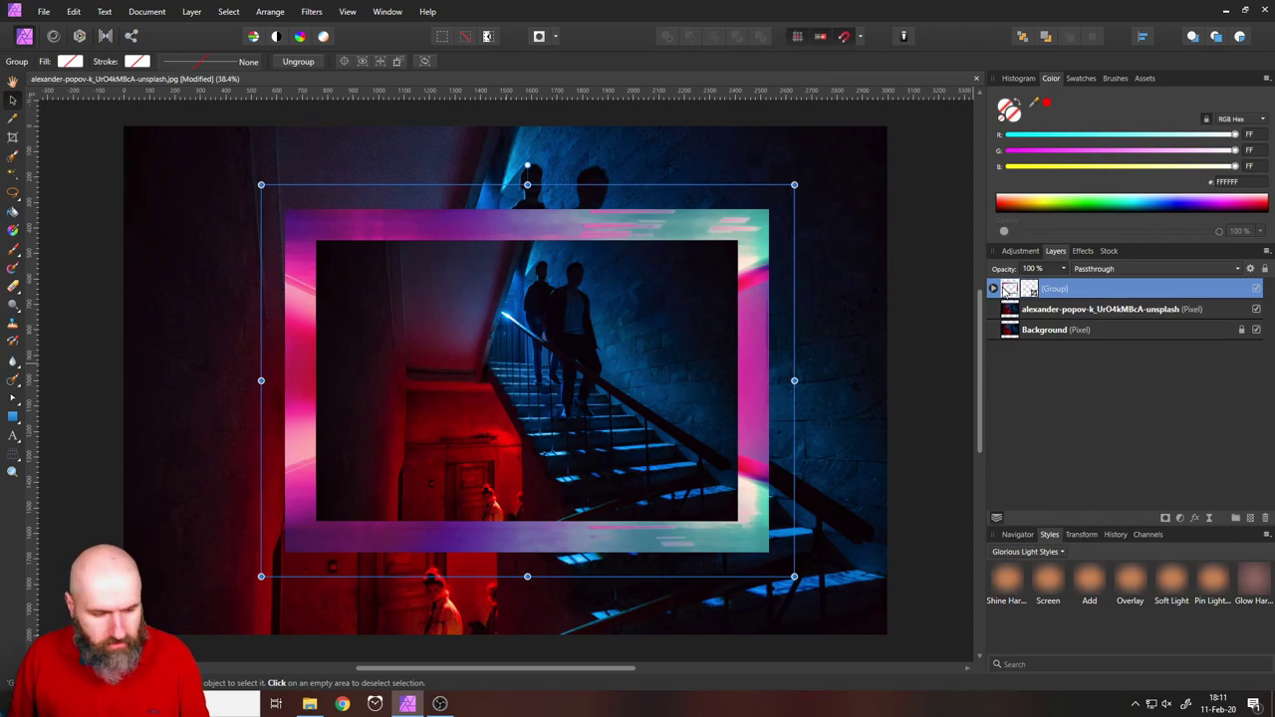
left_click(1068, 310, "ctrl")
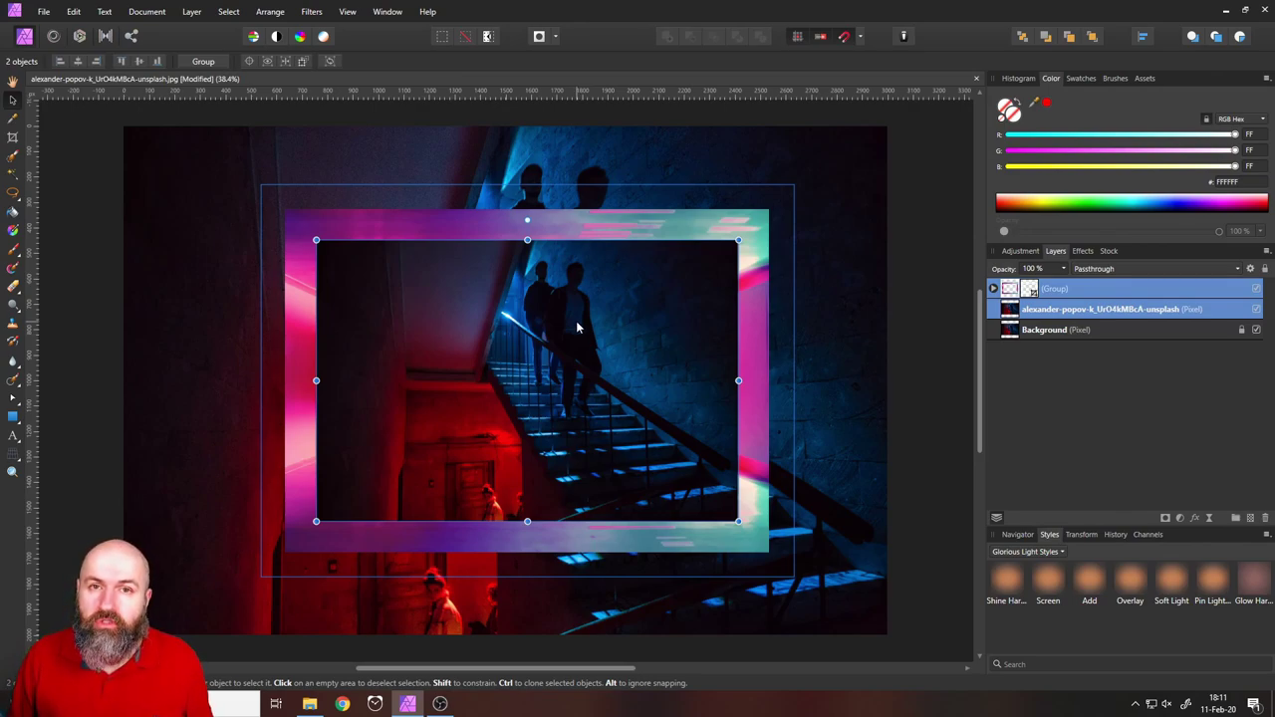
key("ctrl+g")
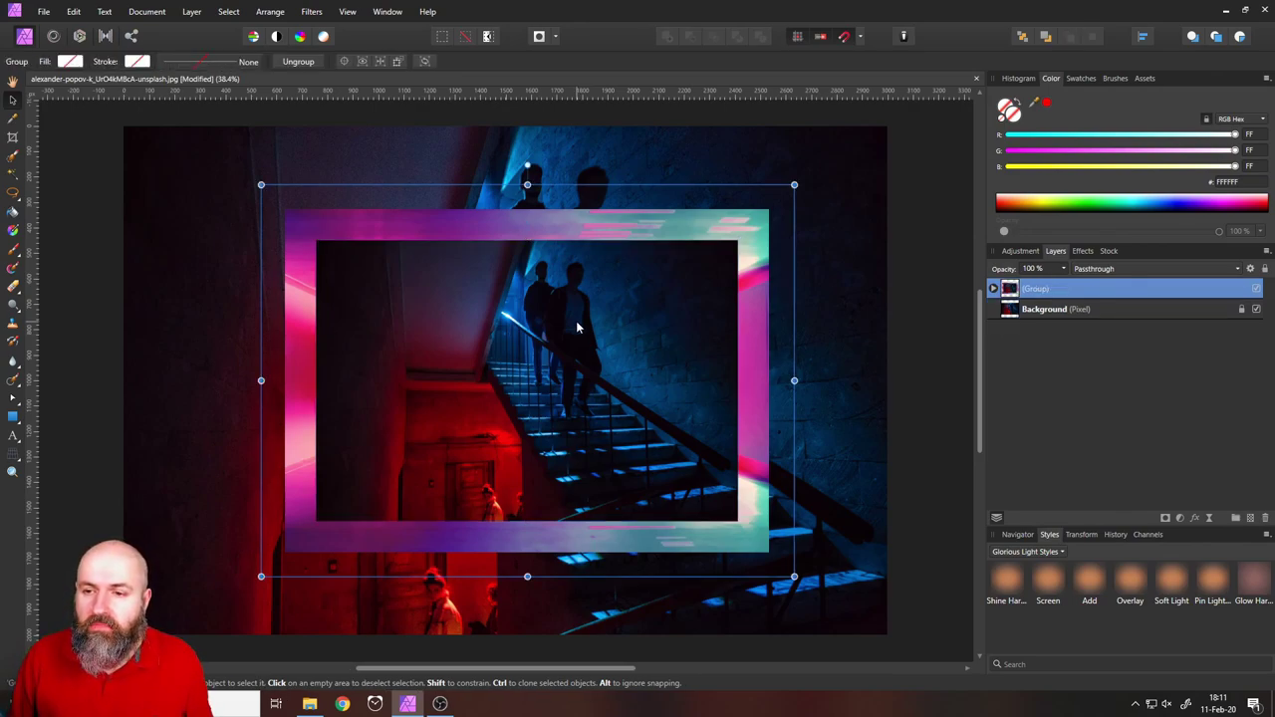
Step: Scale the combined frame and photo group down slightly, keeping its lower-left corner in place
left_click(993, 289)
left_click(994, 289)
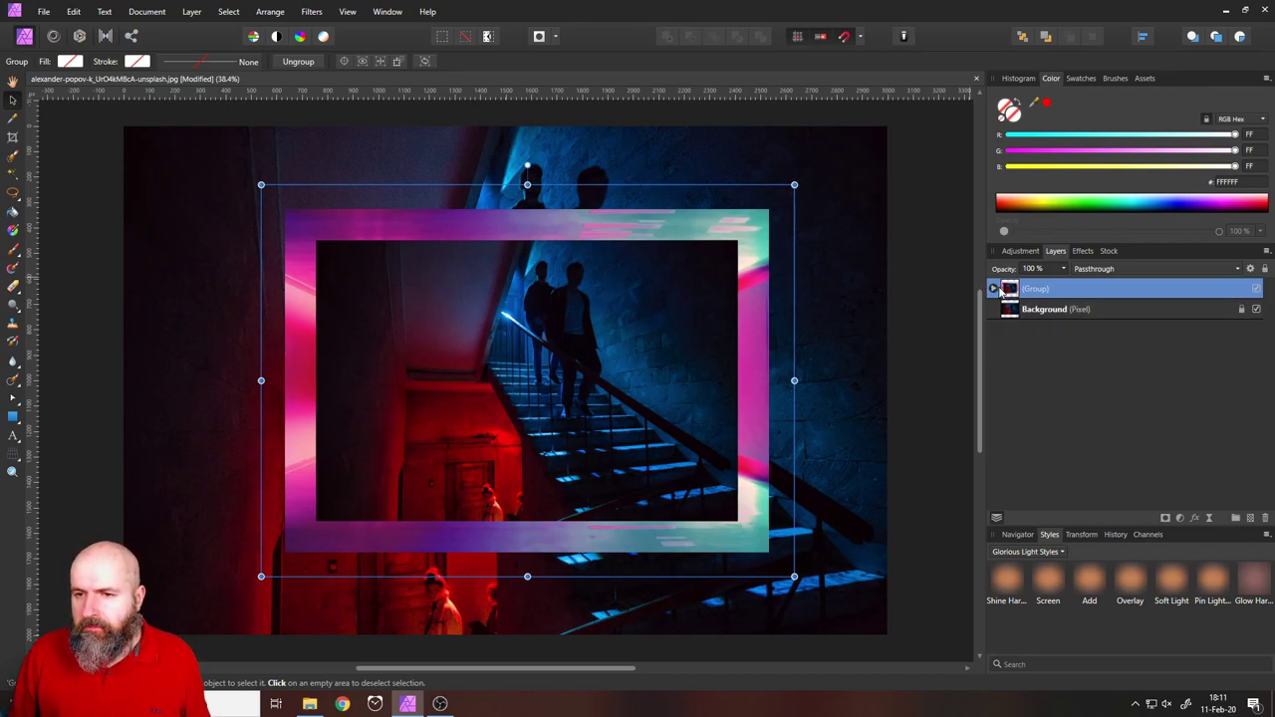
left_click_drag(794, 184, 732, 237)
mouse_move(498, 213)
left_mouse_down()
mouse_move(359, 231)
mouse_move(713, 251)
mouse_move(499, 225)
left_mouse_up()
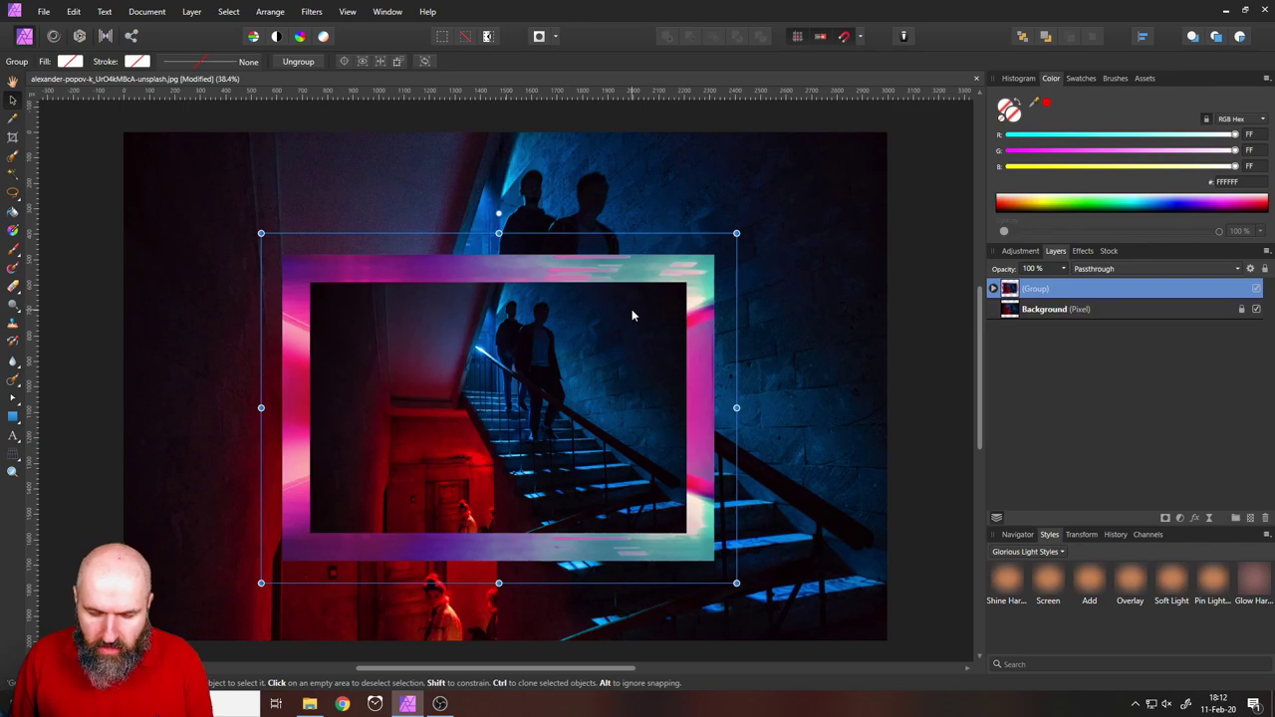
Step: Move the smaller staircase photo out of the combined group to the top of the stack and delete the group holding the neon frame
left_click(994, 289)
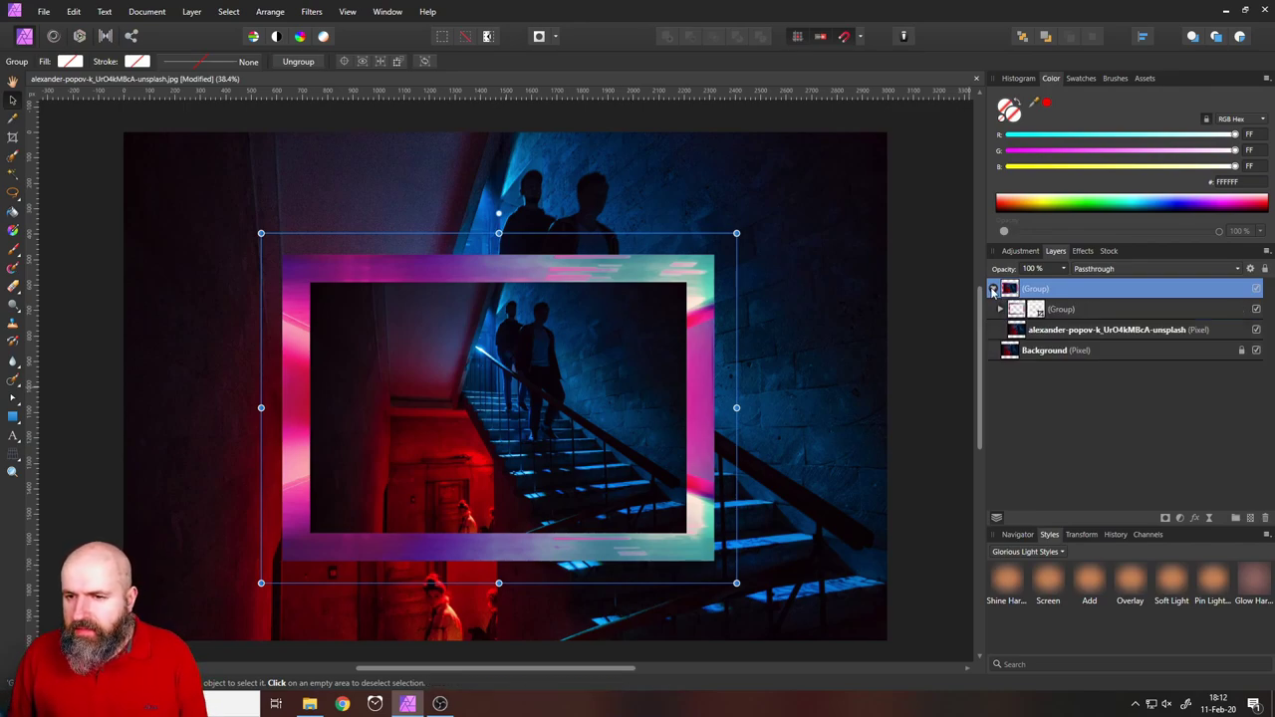
left_click(1026, 335)
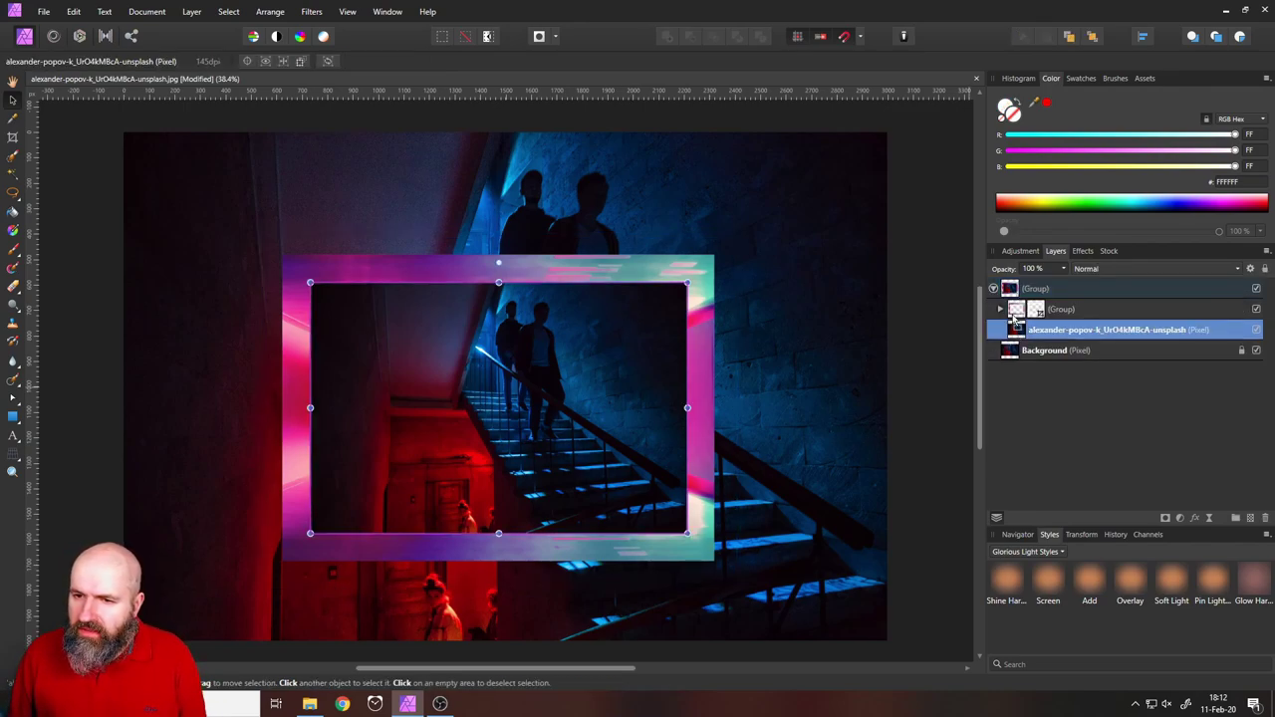
left_click_drag(1014, 318, 1015, 296)
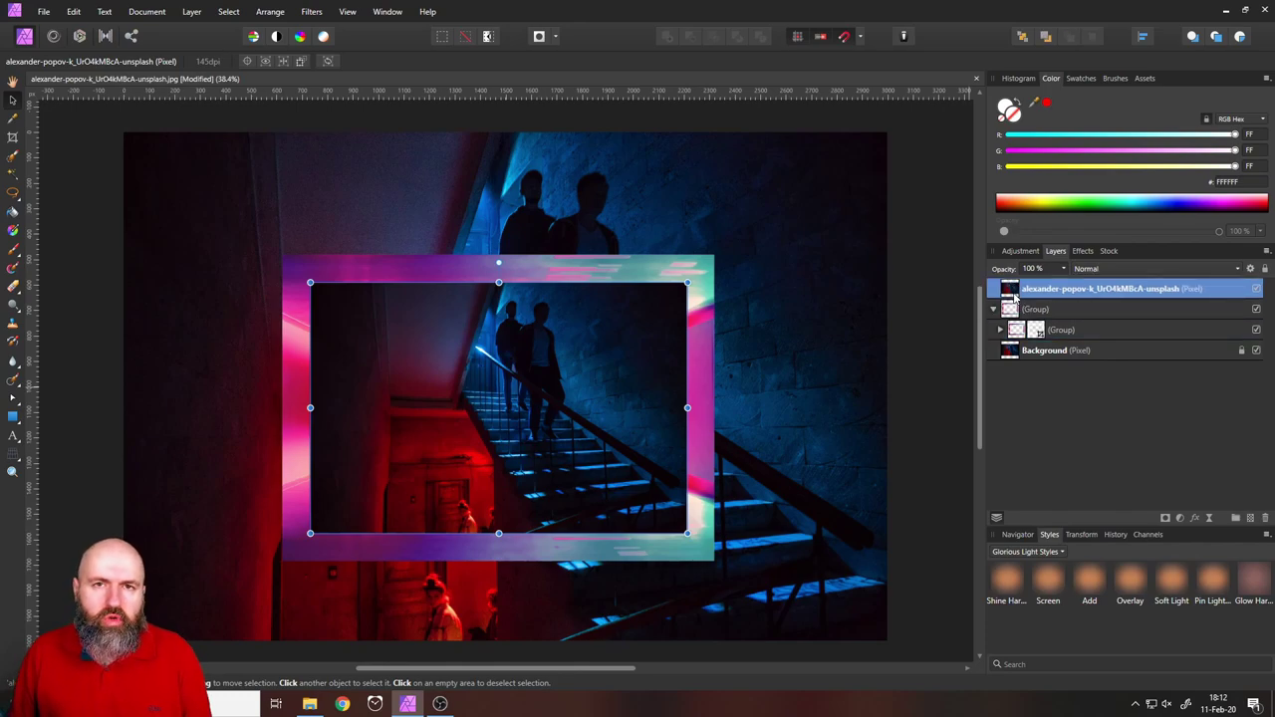
left_click(1012, 311)
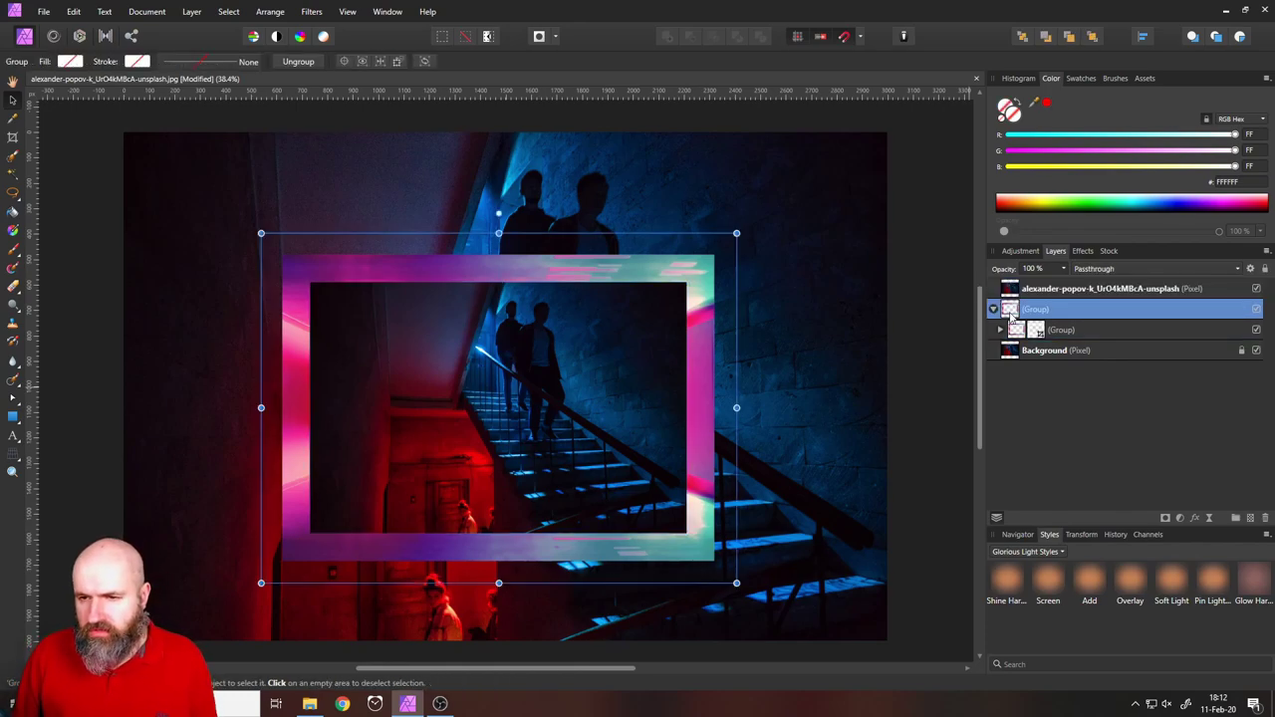
left_click(1266, 519)
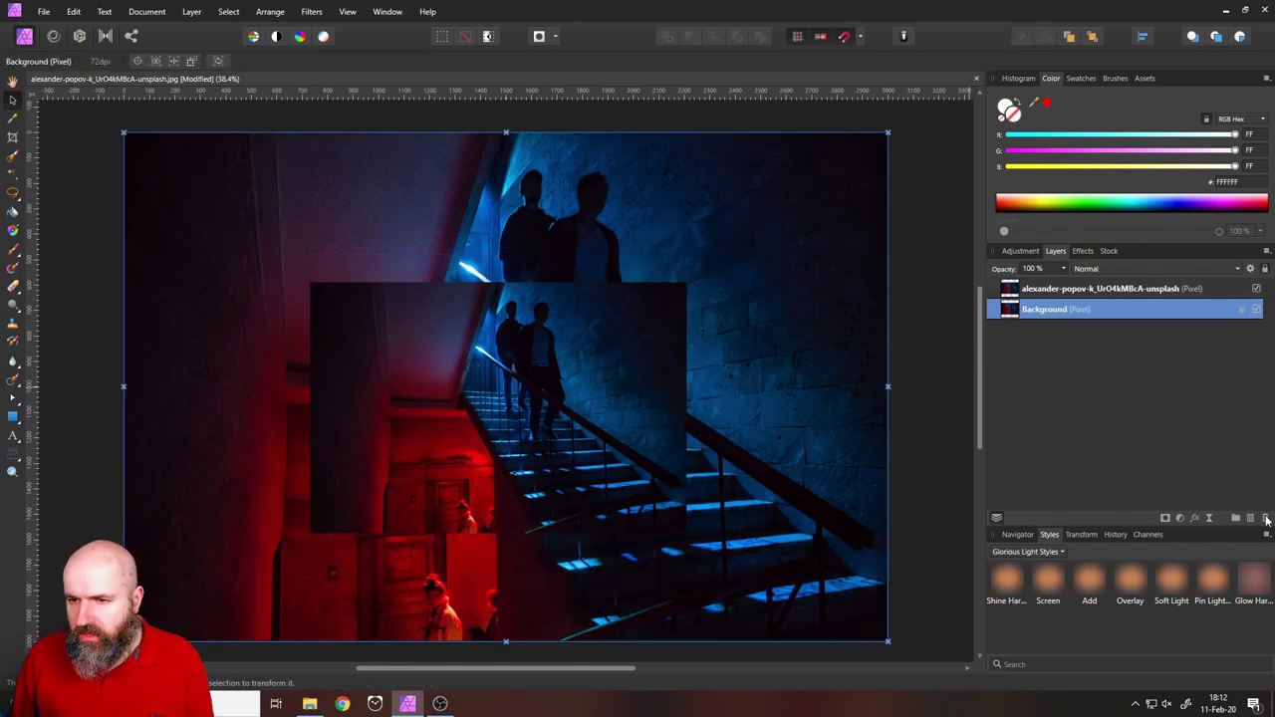
Step: Apply an Outline effect to the smaller staircase photo in white, with a radius of 68.2 px
left_click(503, 357)
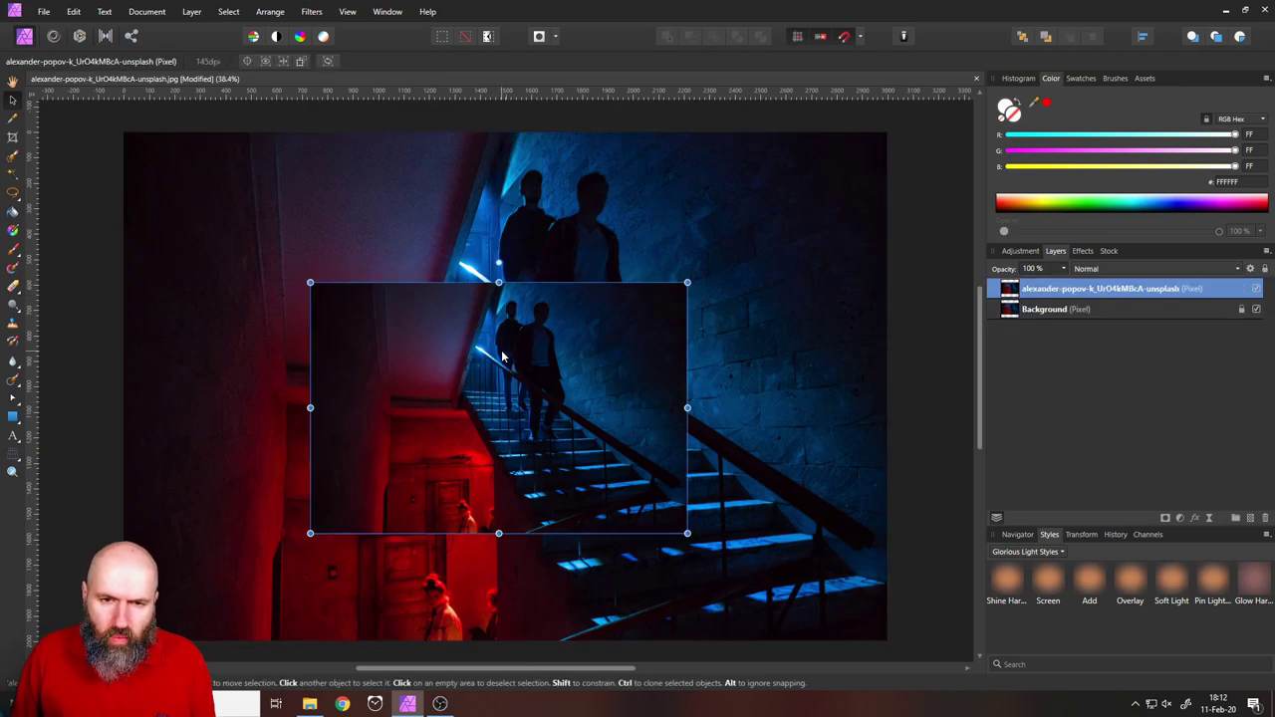
left_click(1081, 251)
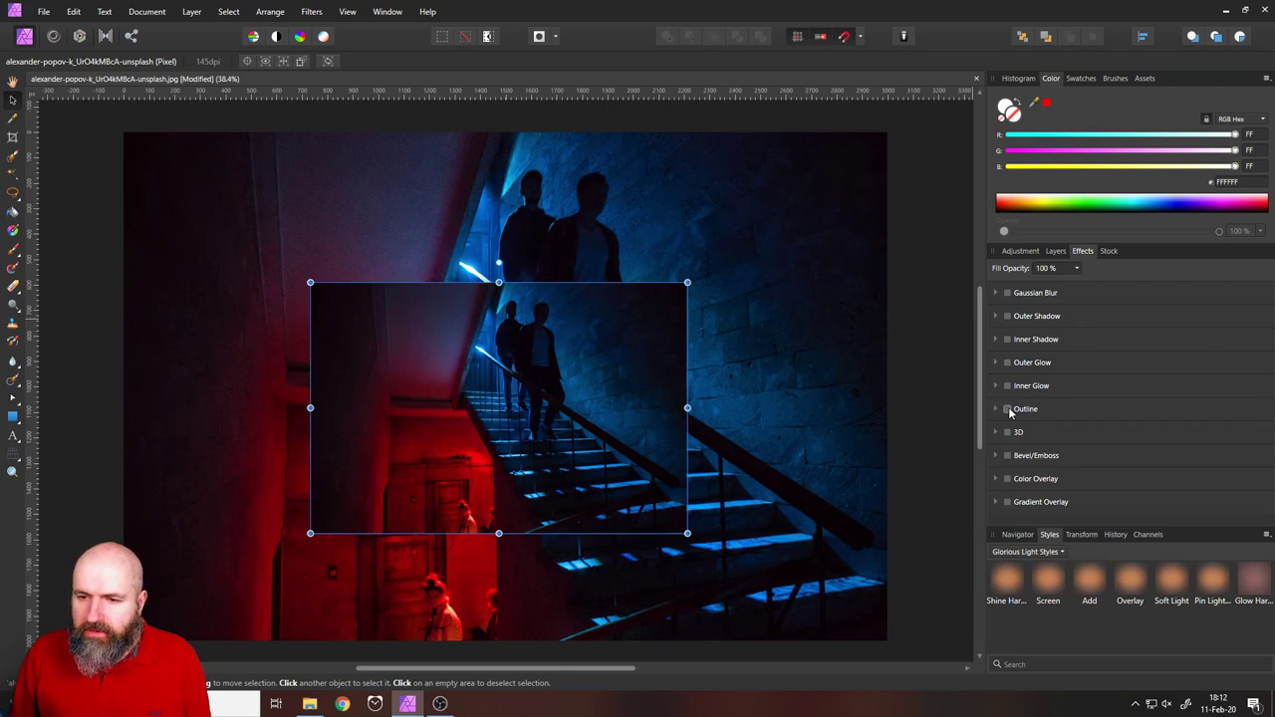
left_click(1007, 409)
left_click(1041, 439)
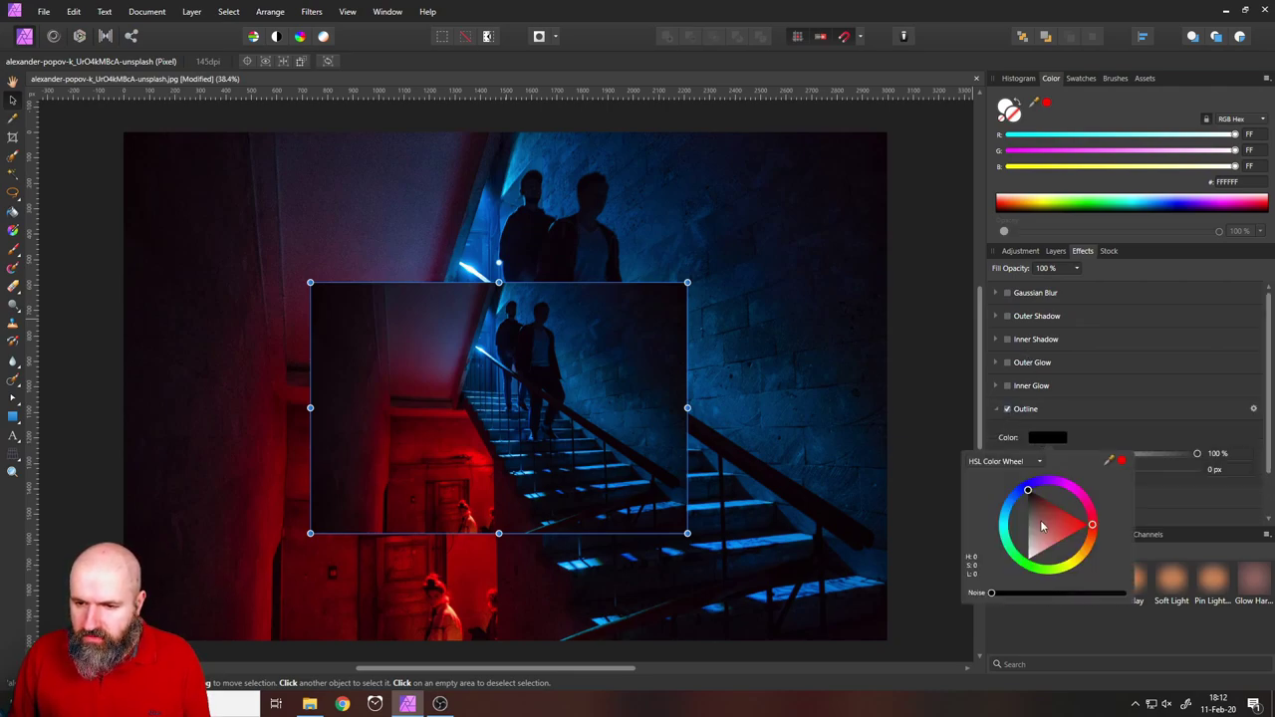
left_click(1026, 560)
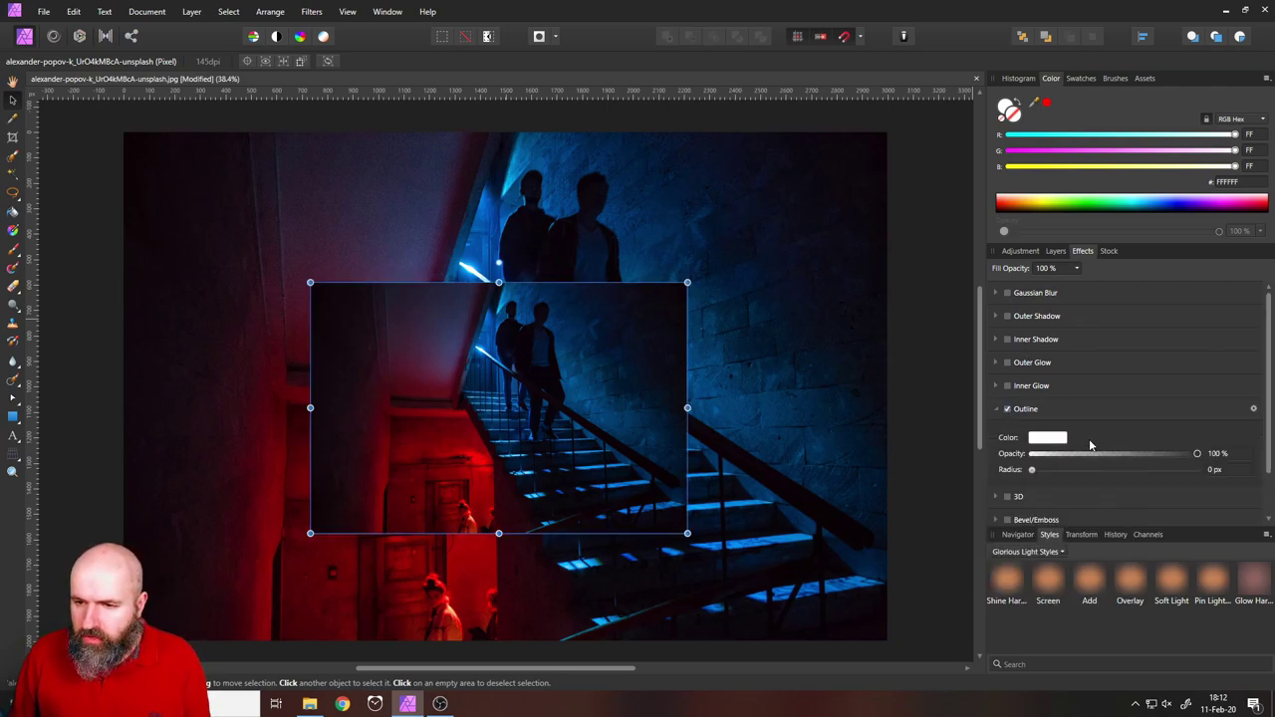
left_click_drag(1034, 470, 1185, 454)
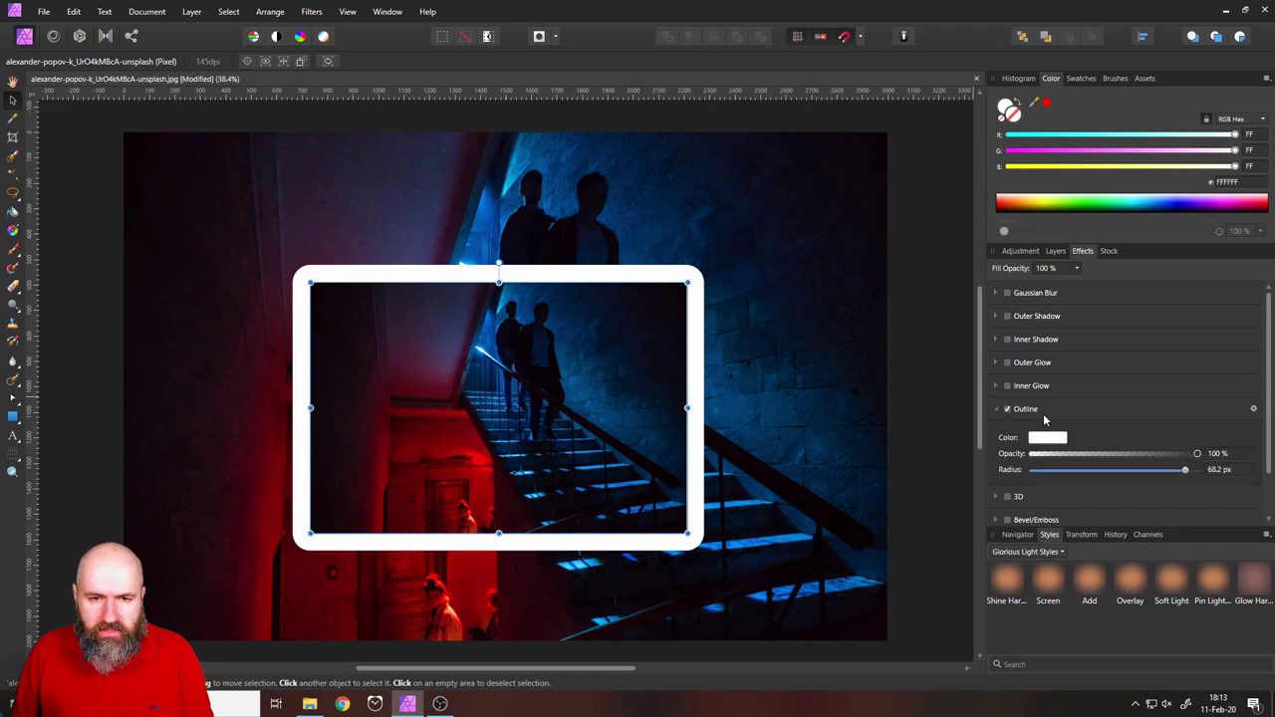
Step: Open the detailed Outline settings clear of the photo and try the Center and Inside alignments
left_click(1254, 411)
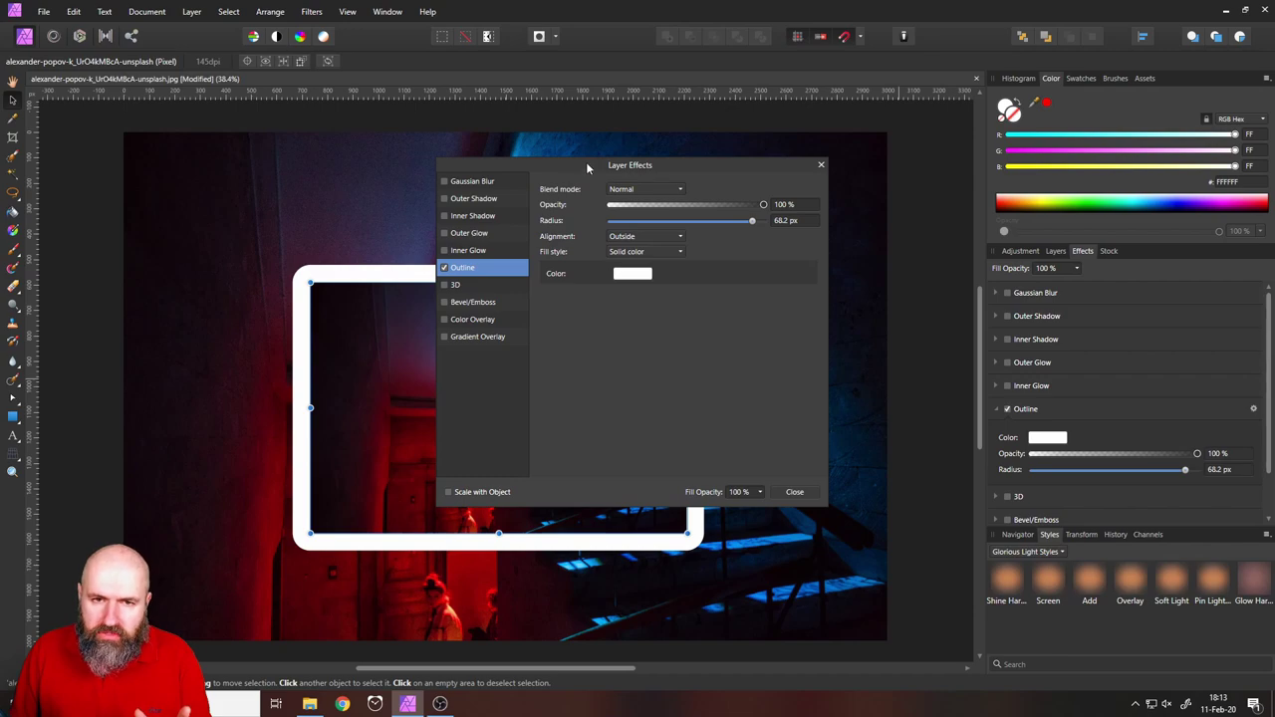
left_click_drag(586, 161, 919, 227)
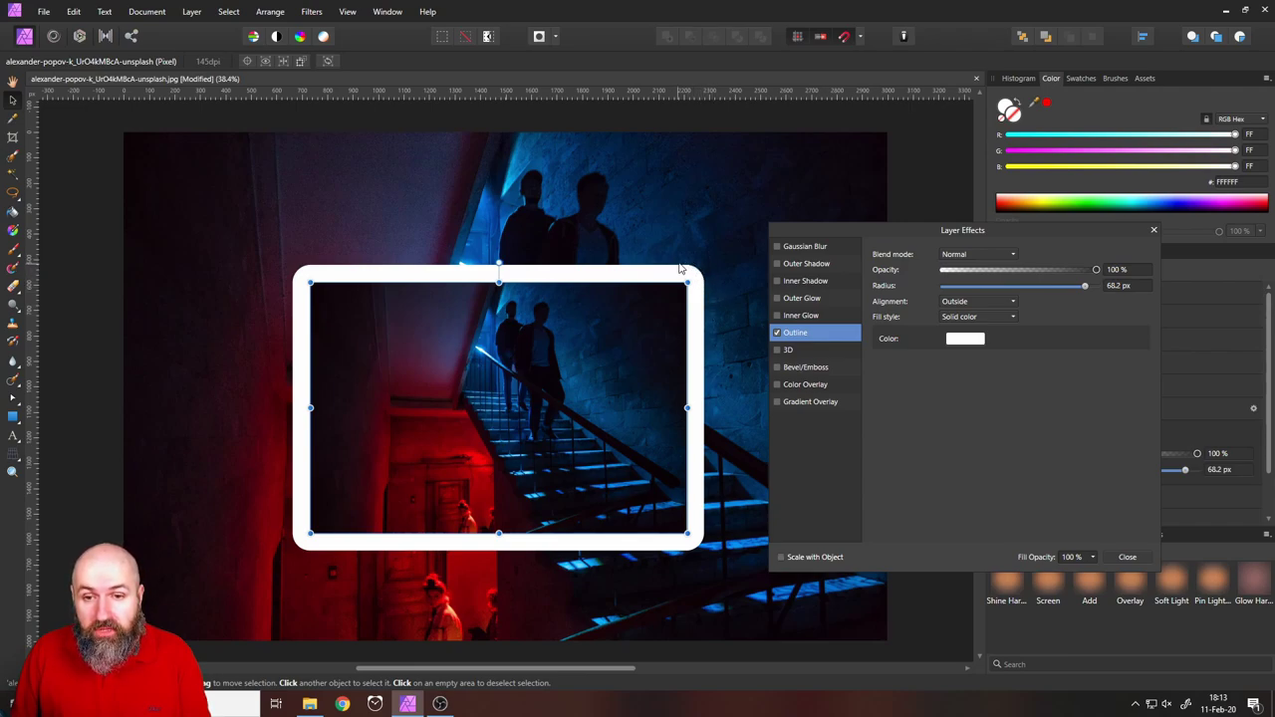
left_click(979, 300)
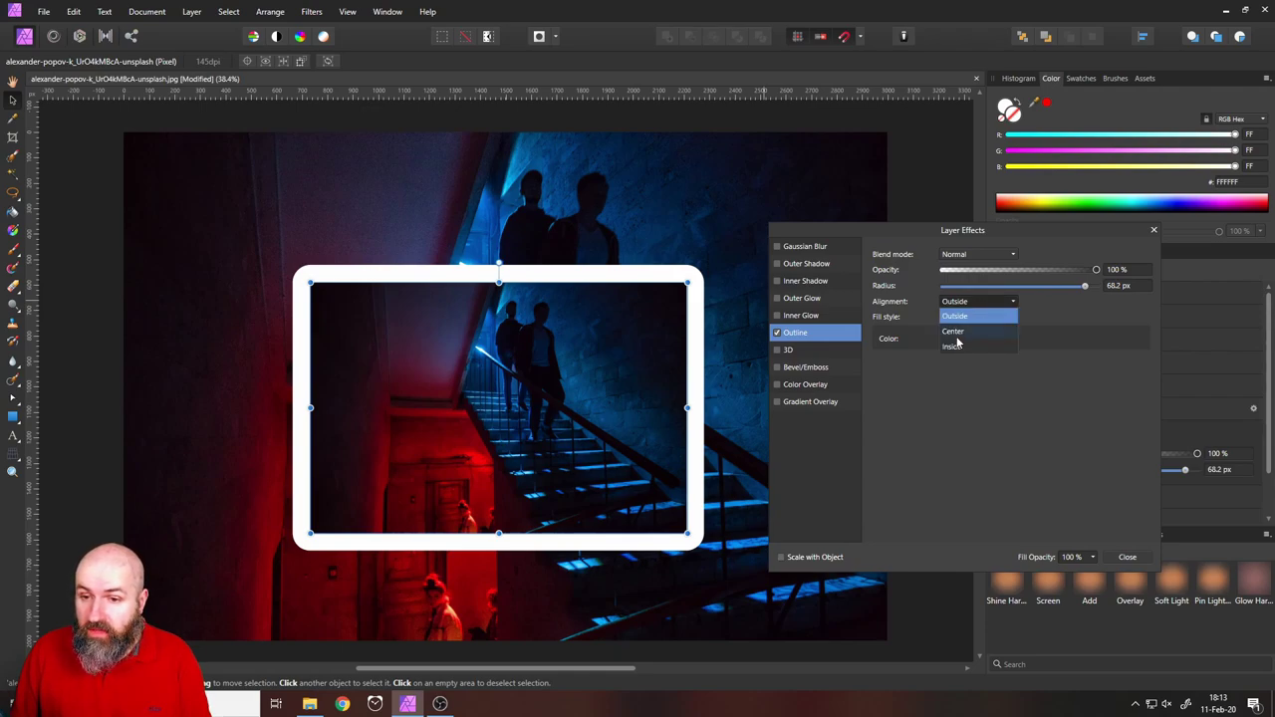
left_click(957, 333)
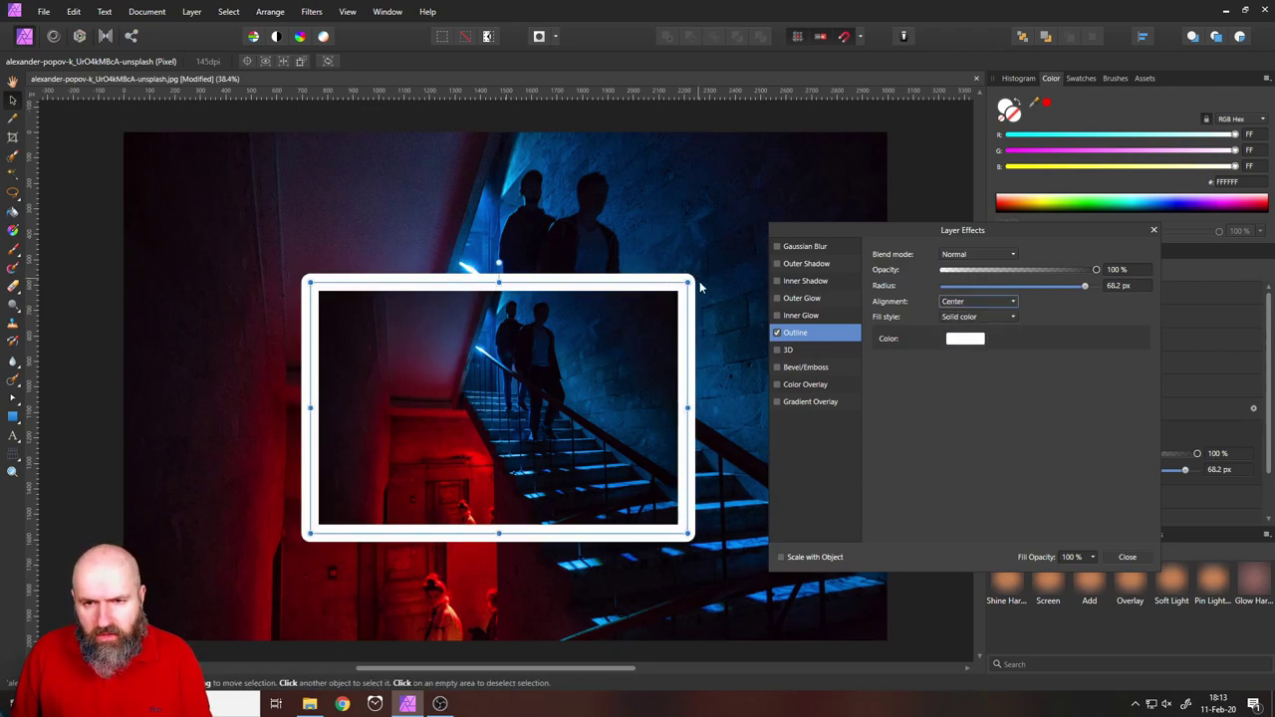
left_click(974, 303)
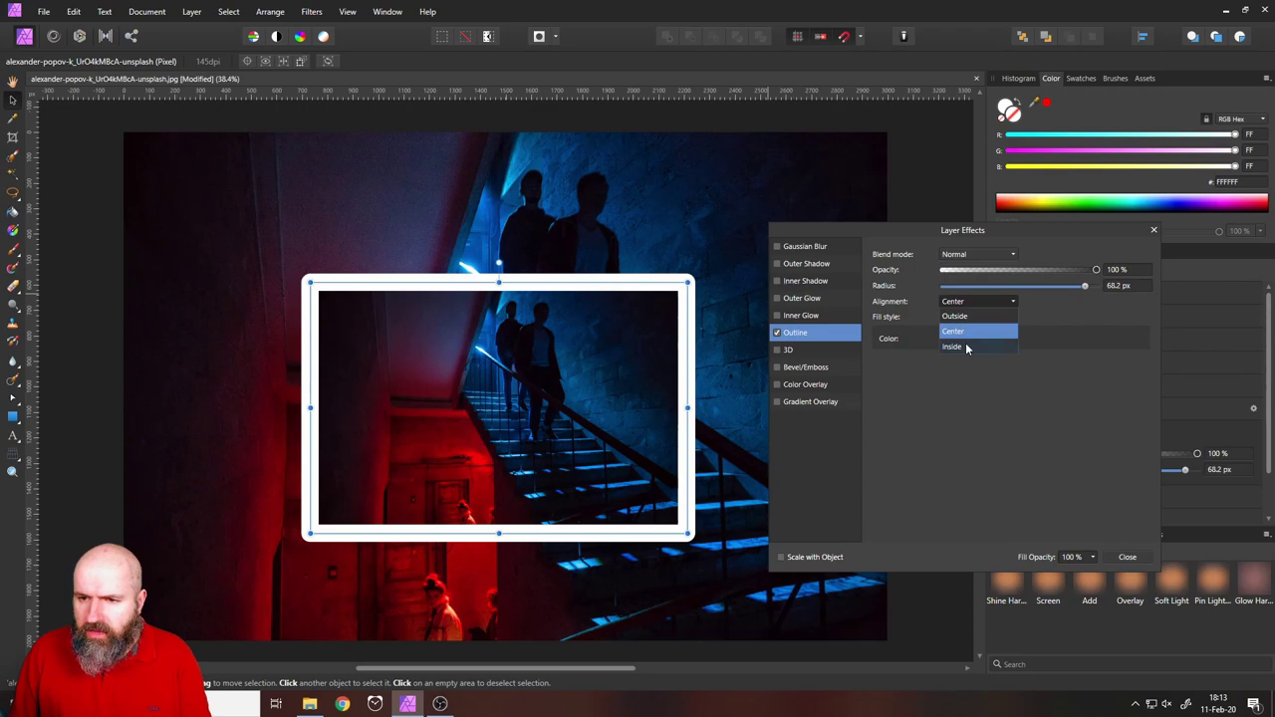
left_click(965, 347)
Step: Select the background photo and set its outline alignment to Inside
left_click(388, 239)
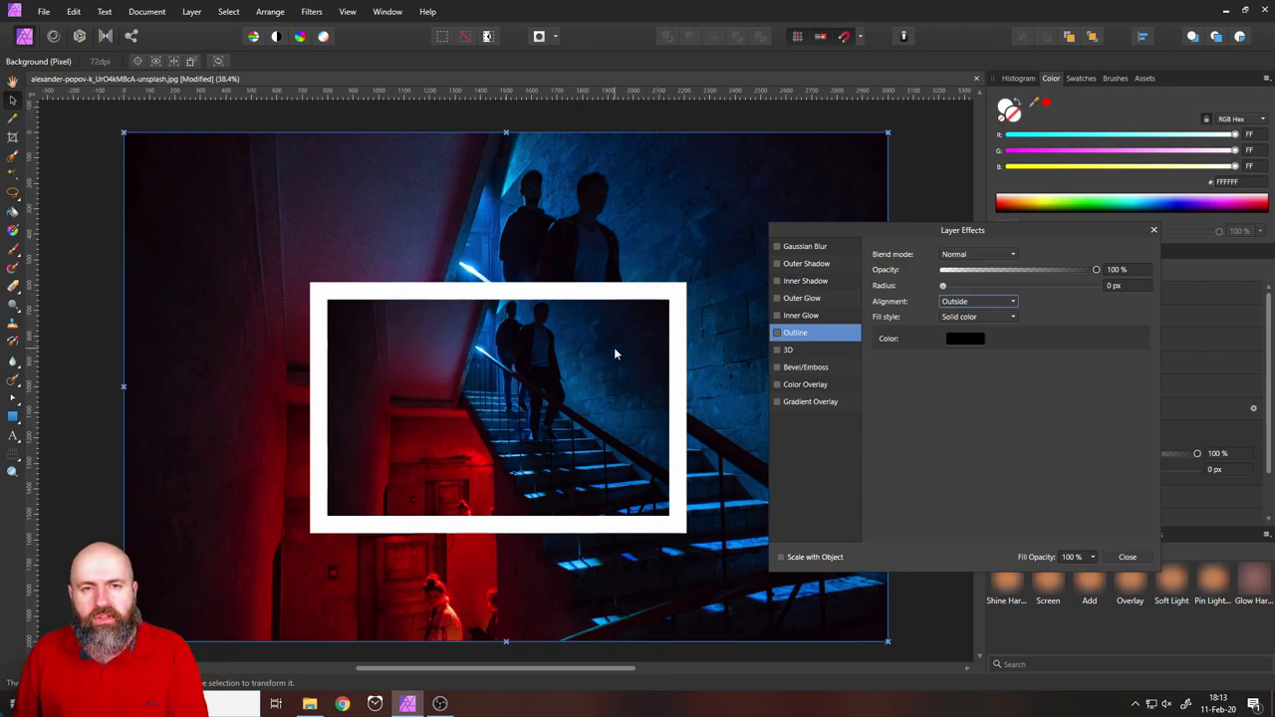
left_click(966, 304)
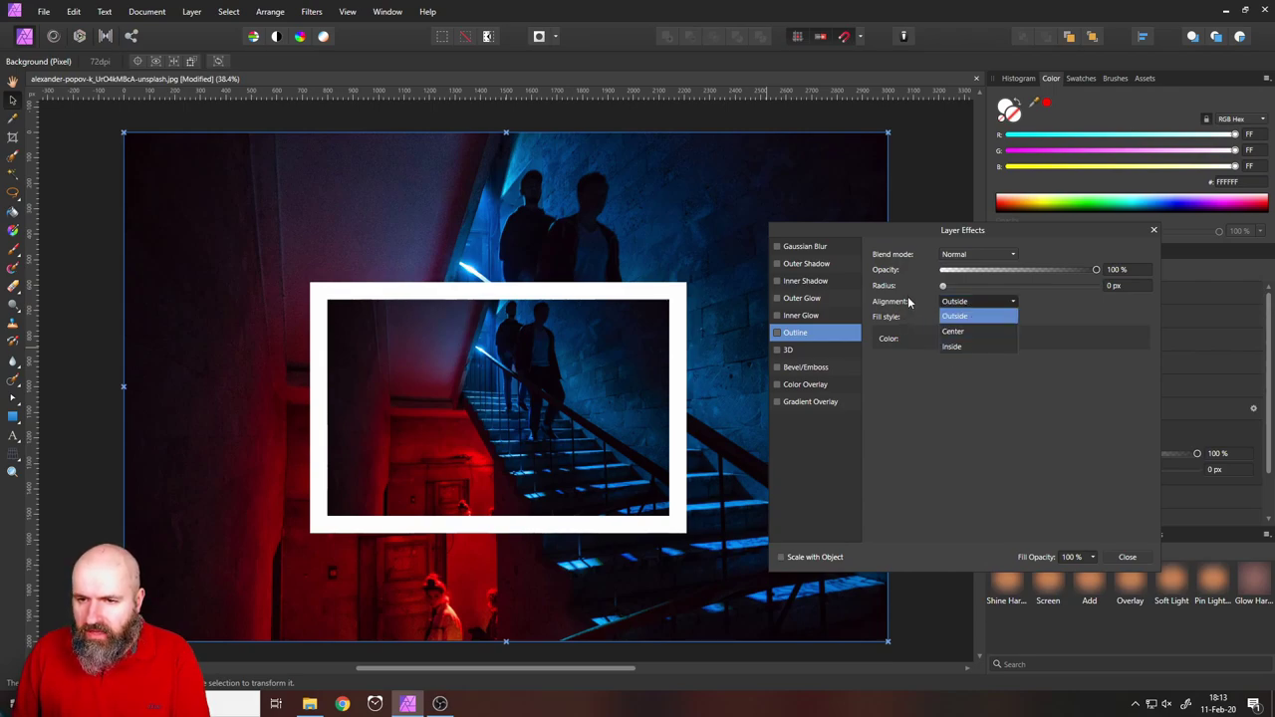
left_click(952, 347)
left_click(958, 302)
left_click(958, 349)
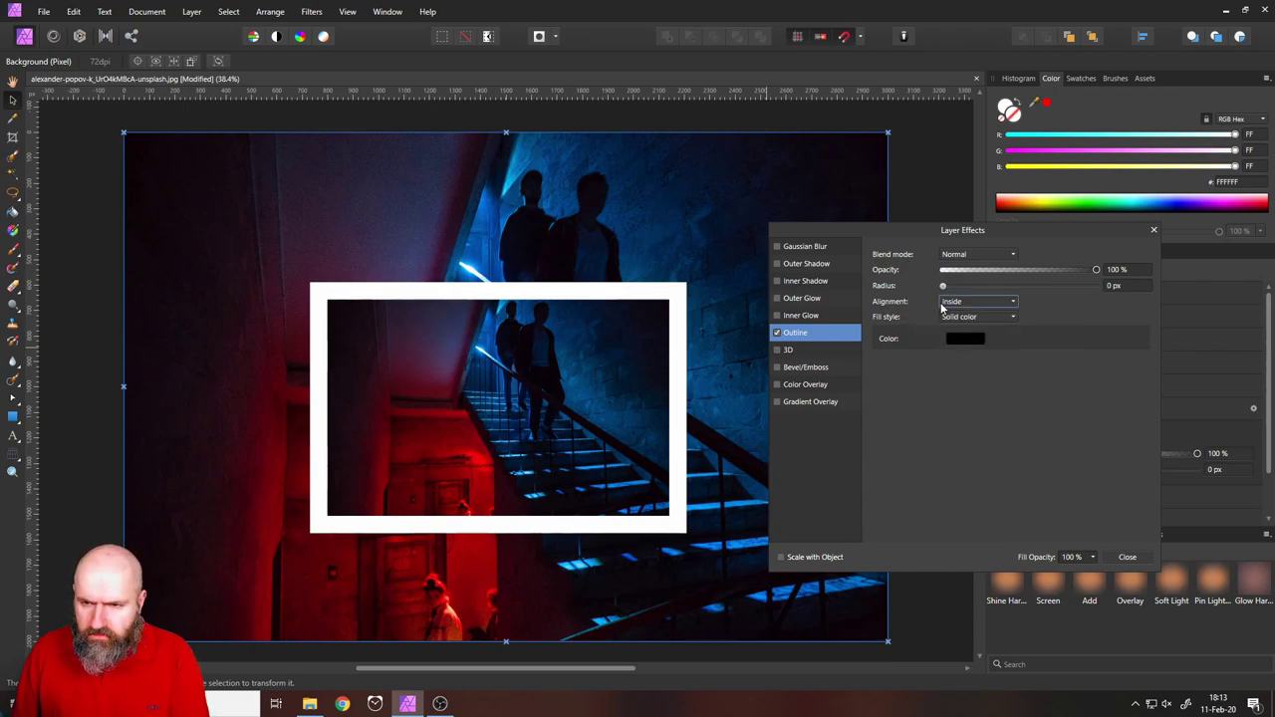
Step: Reselect the smaller staircase photo and set its outline alignment to Outside
left_click(947, 302)
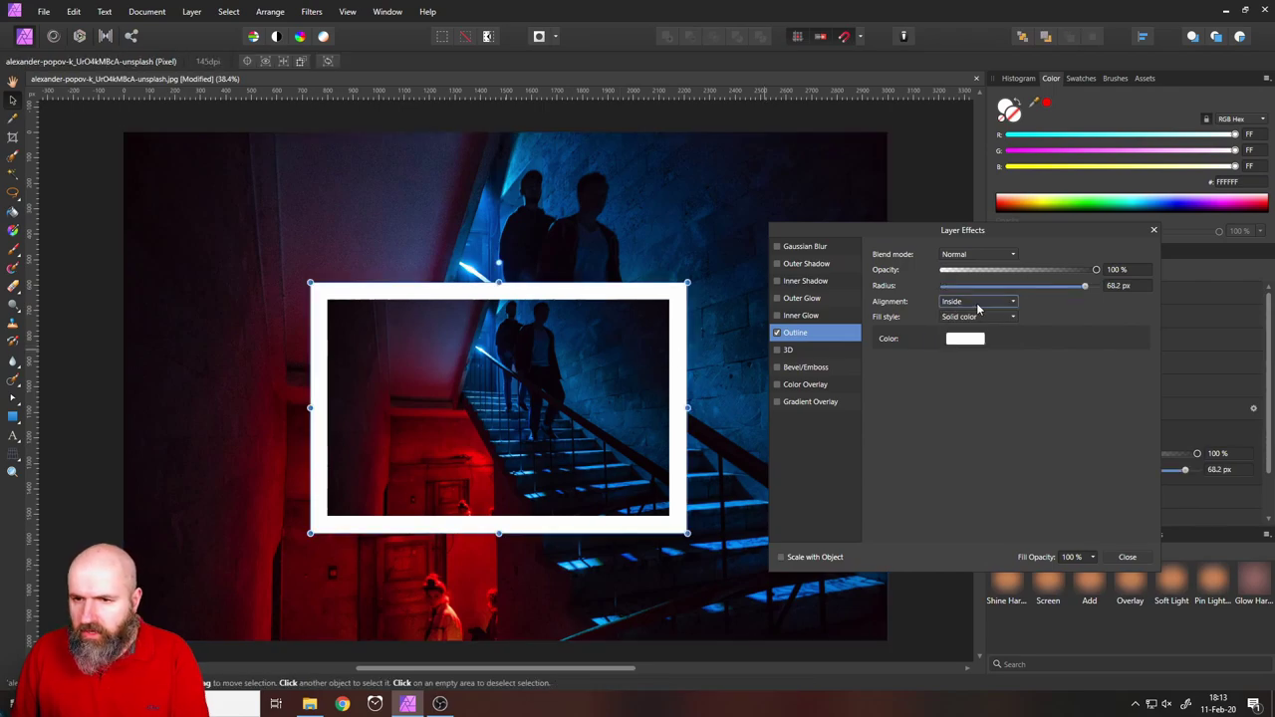
left_click(978, 304)
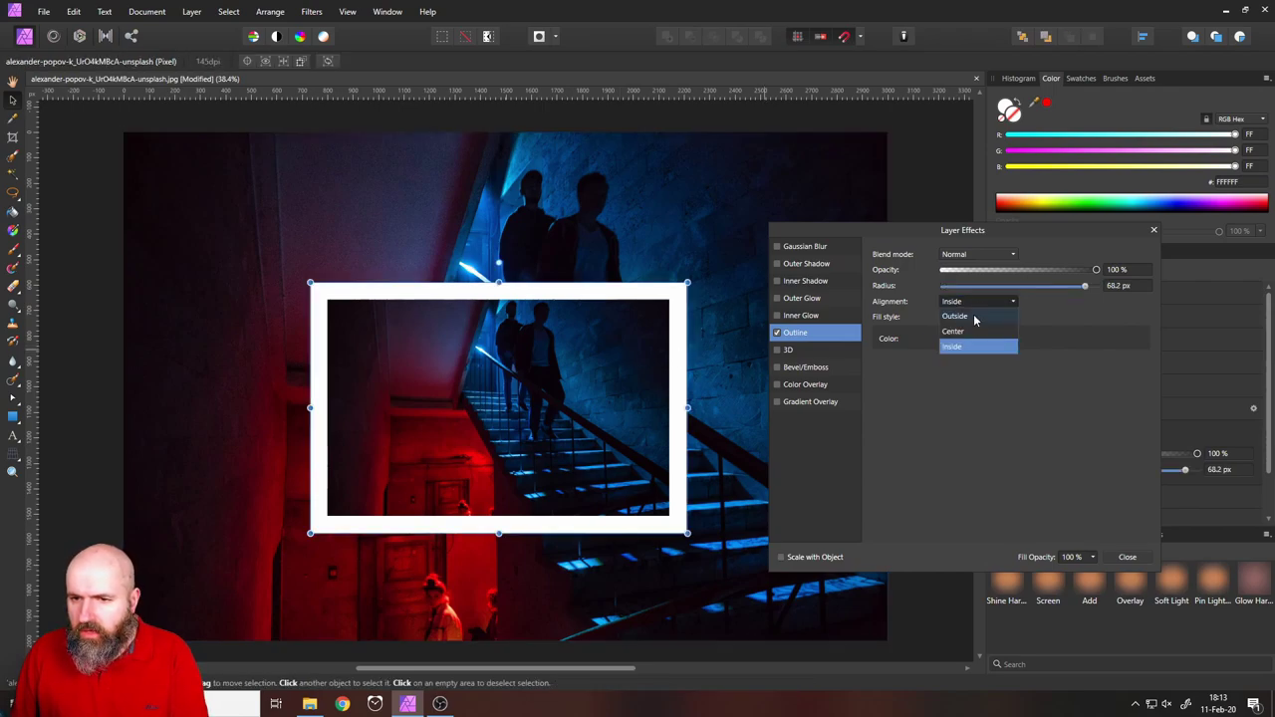
left_click(973, 319)
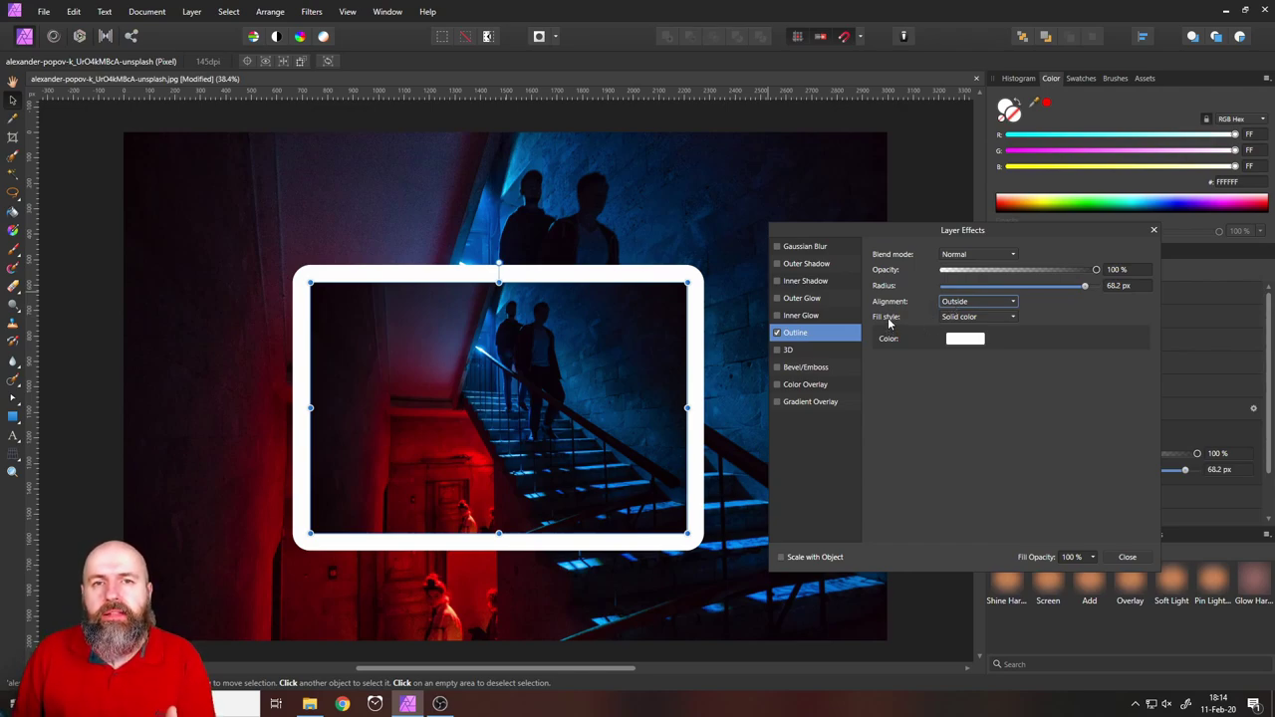
Step: Compare the Contour and Gradient fill styles on the outline, keeping Contour
left_click(945, 318)
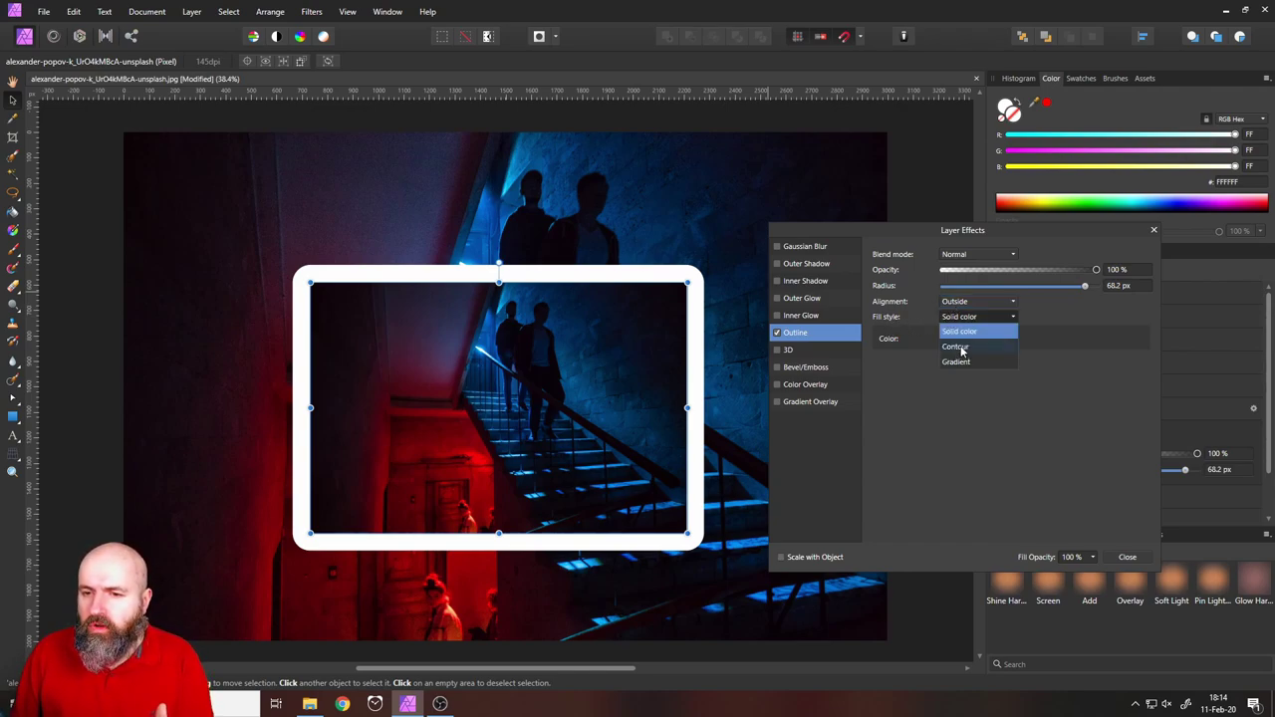
left_click(956, 347)
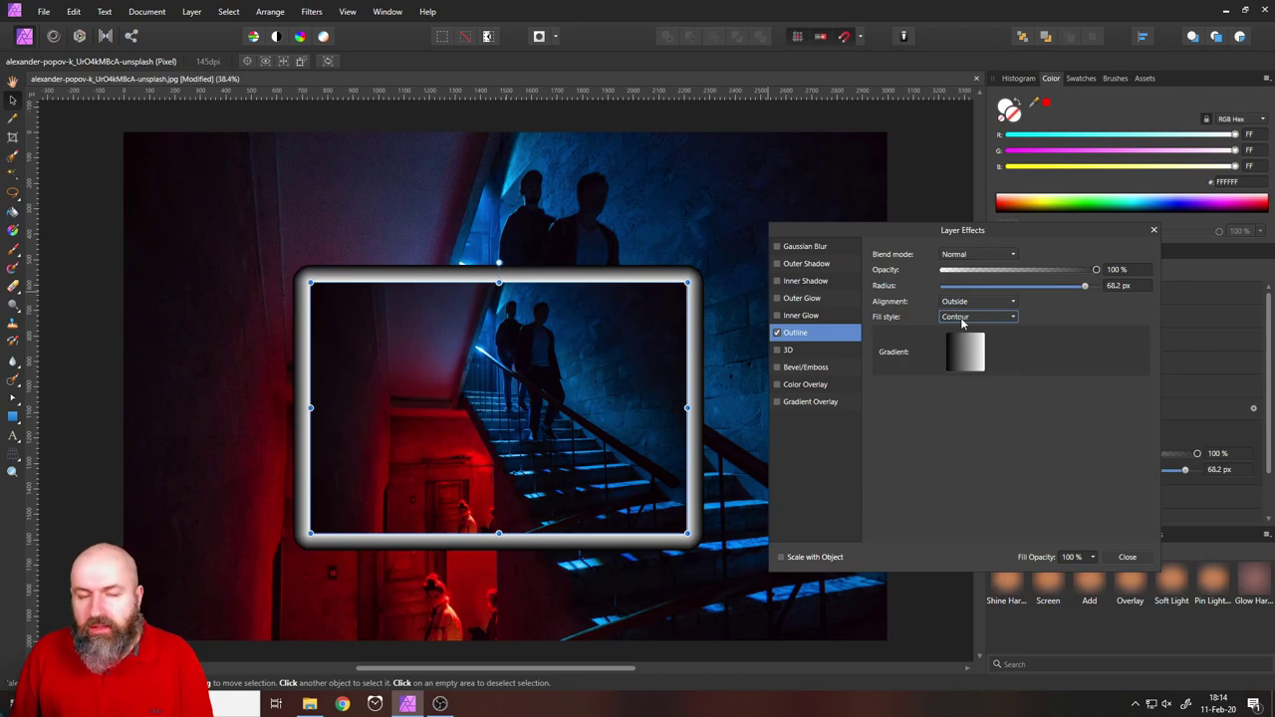
left_click(960, 317)
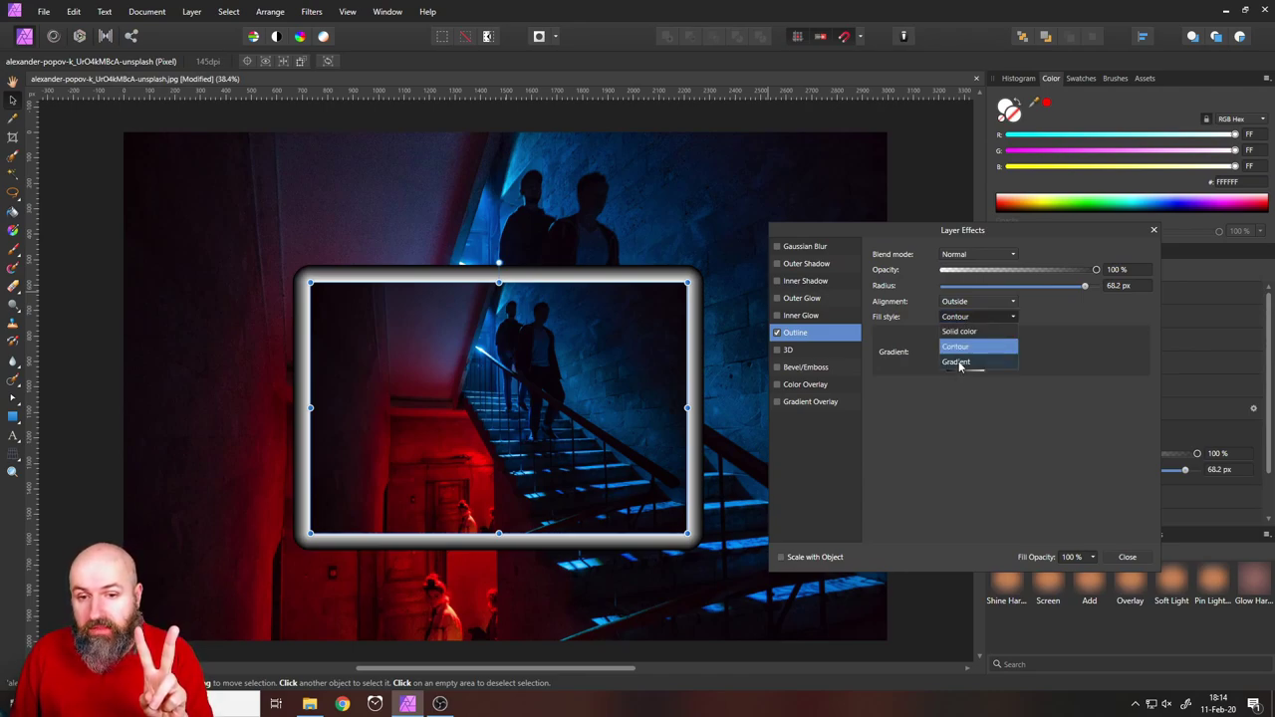
left_click(959, 362)
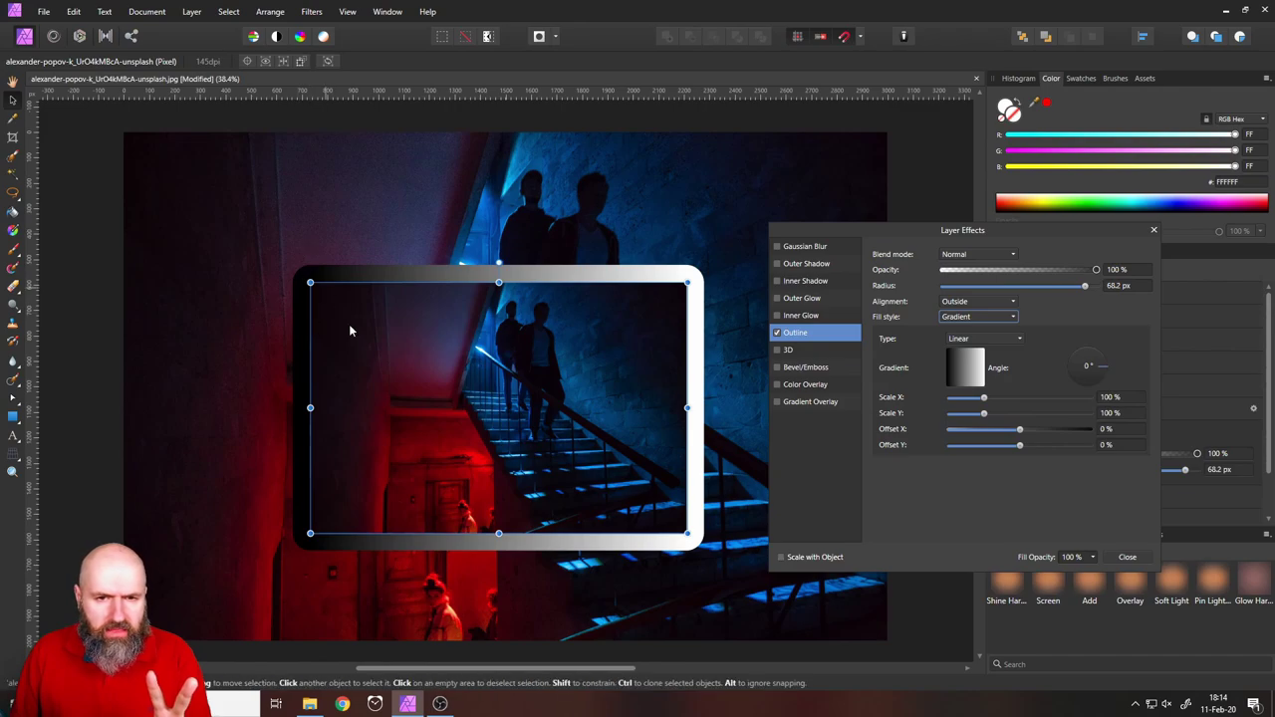
left_click(963, 318)
left_click(956, 347)
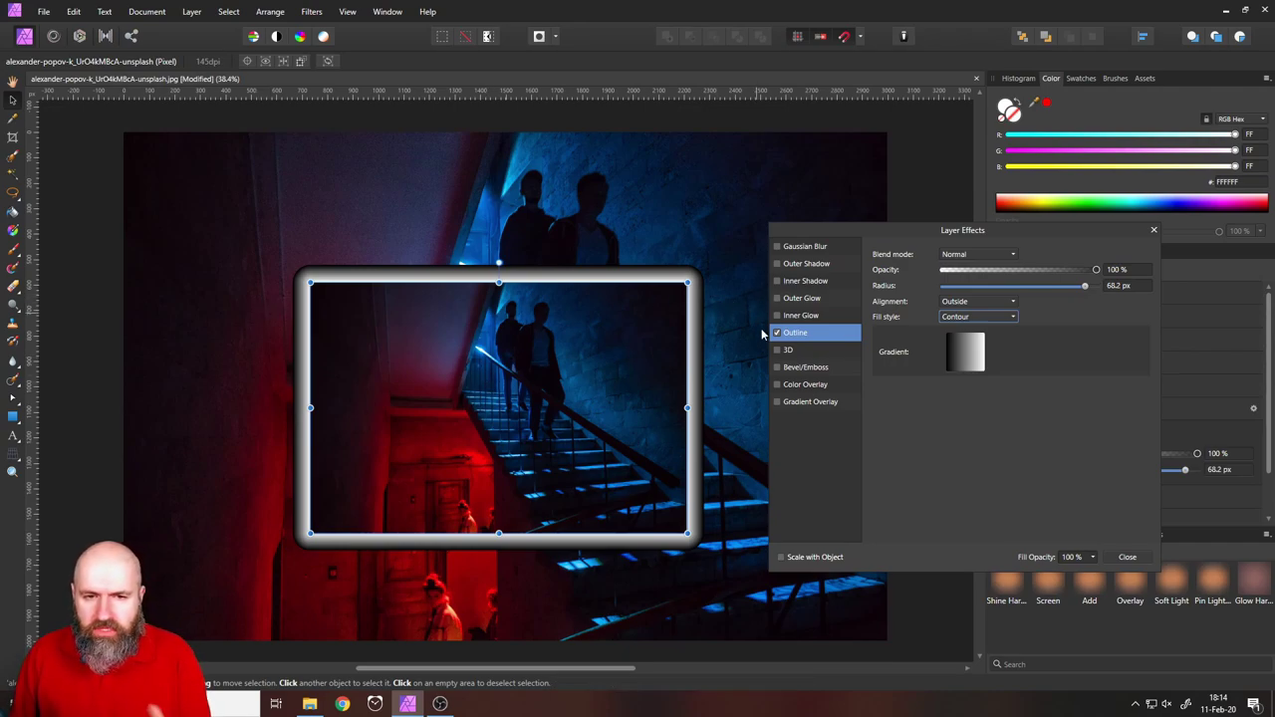
Step: Recolour the contour gradient with a blue start stop and a magenta end stop
left_click(970, 365)
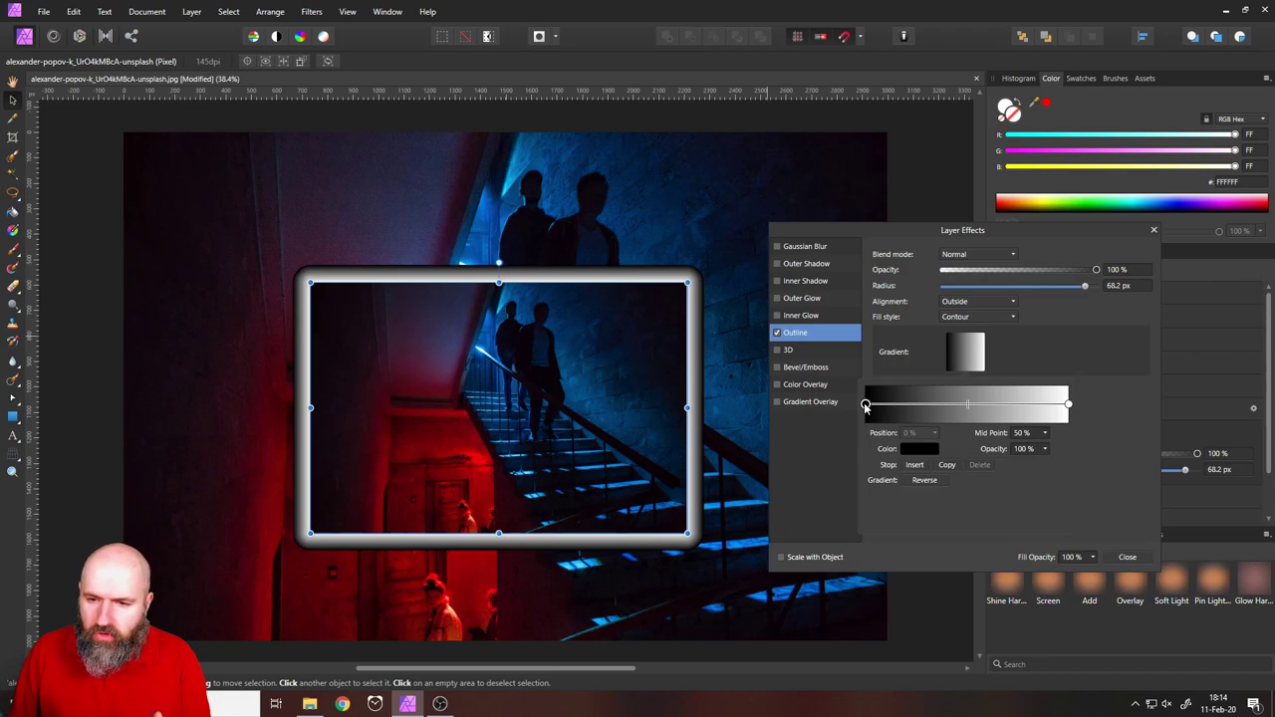
left_click(902, 449)
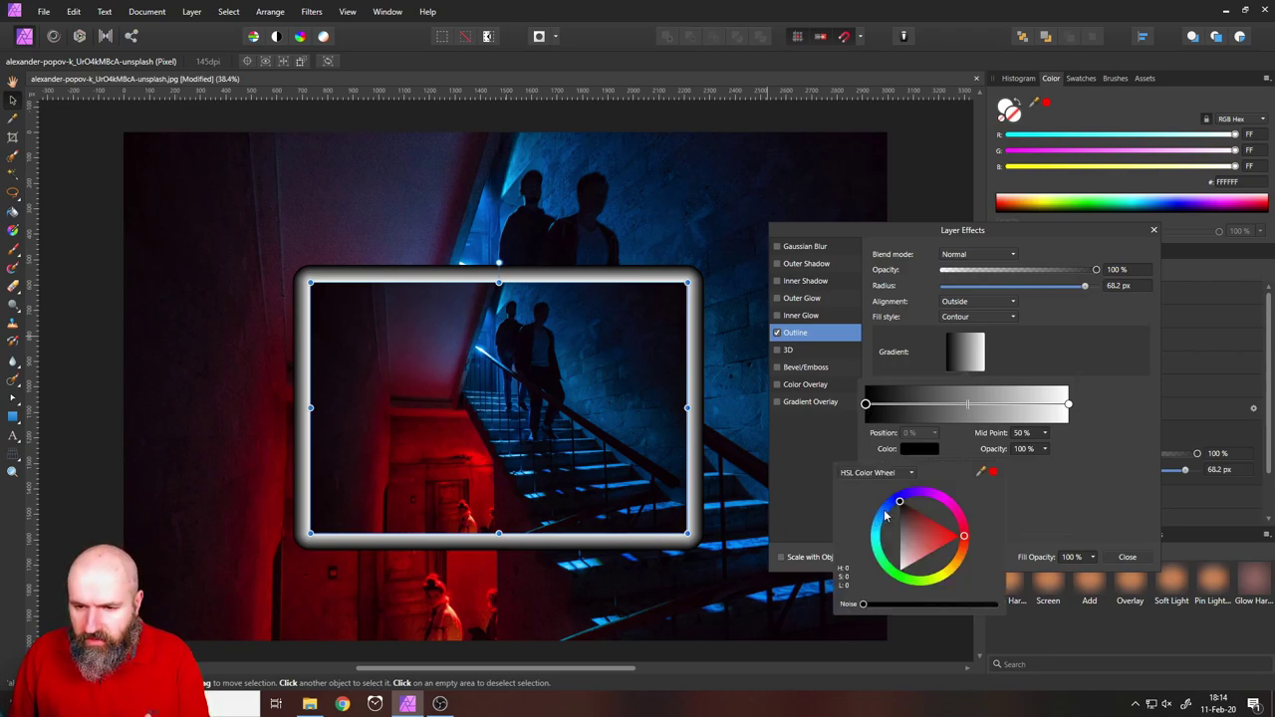
left_click(886, 516)
left_click(1069, 405)
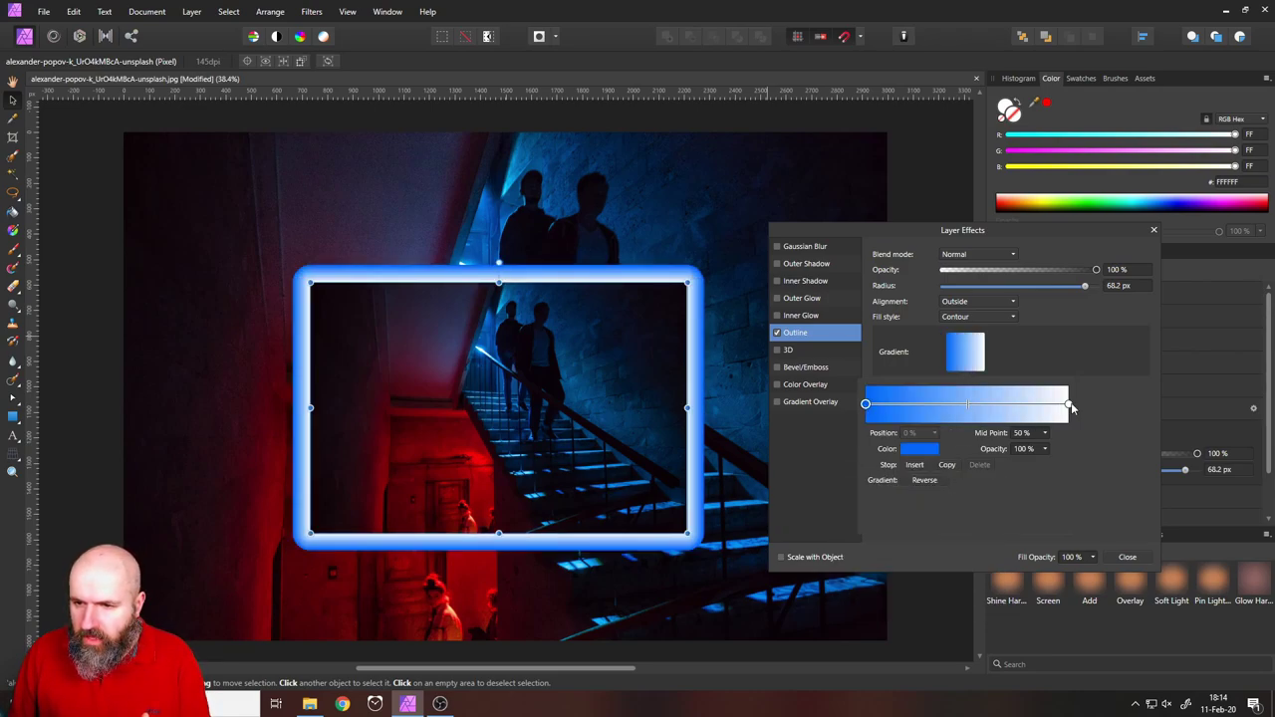
left_click(920, 449)
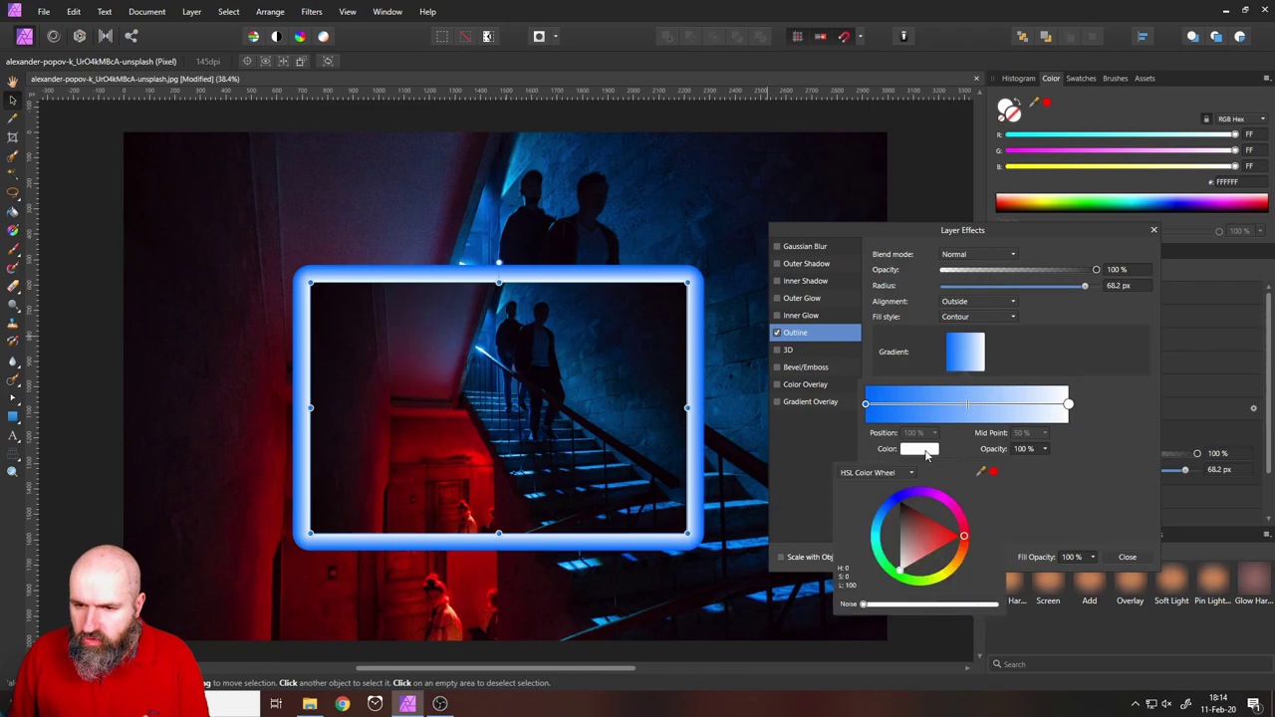
left_click(947, 505)
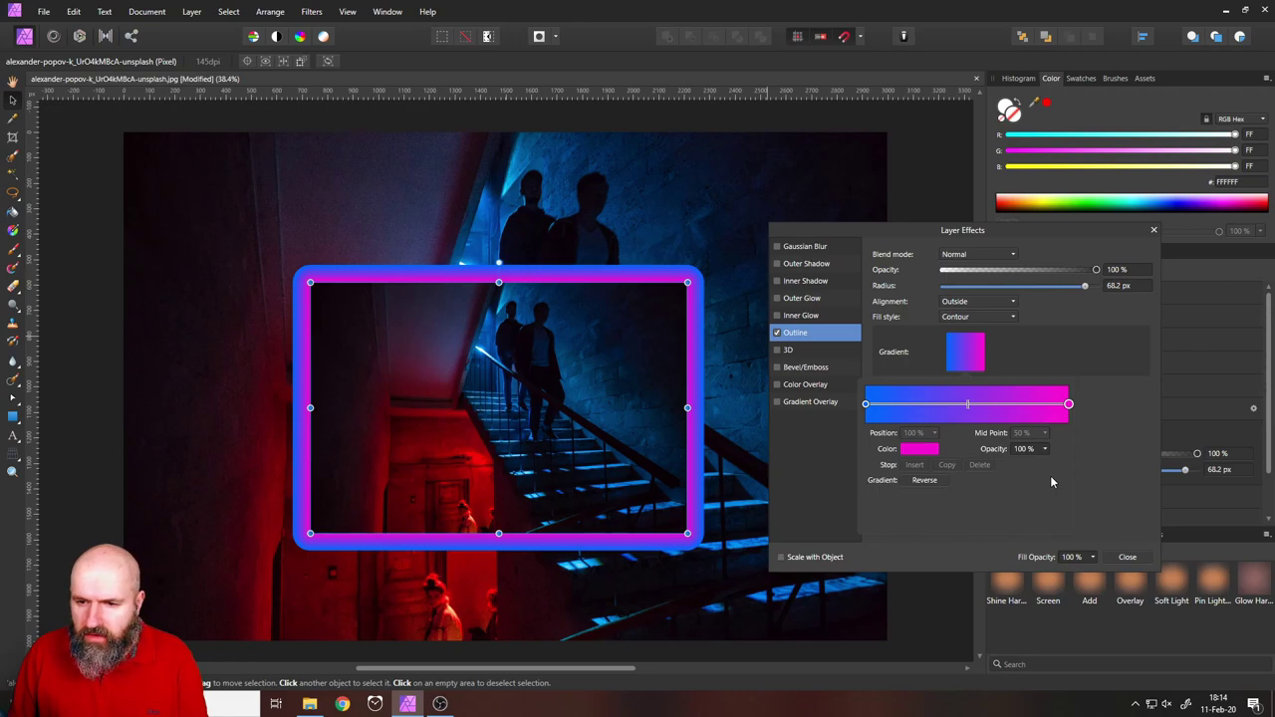
Step: Reverse the outline's contour gradient so it runs from magenta to blue, and deselect the smaller photo to view it
left_click(914, 481)
left_click(912, 481)
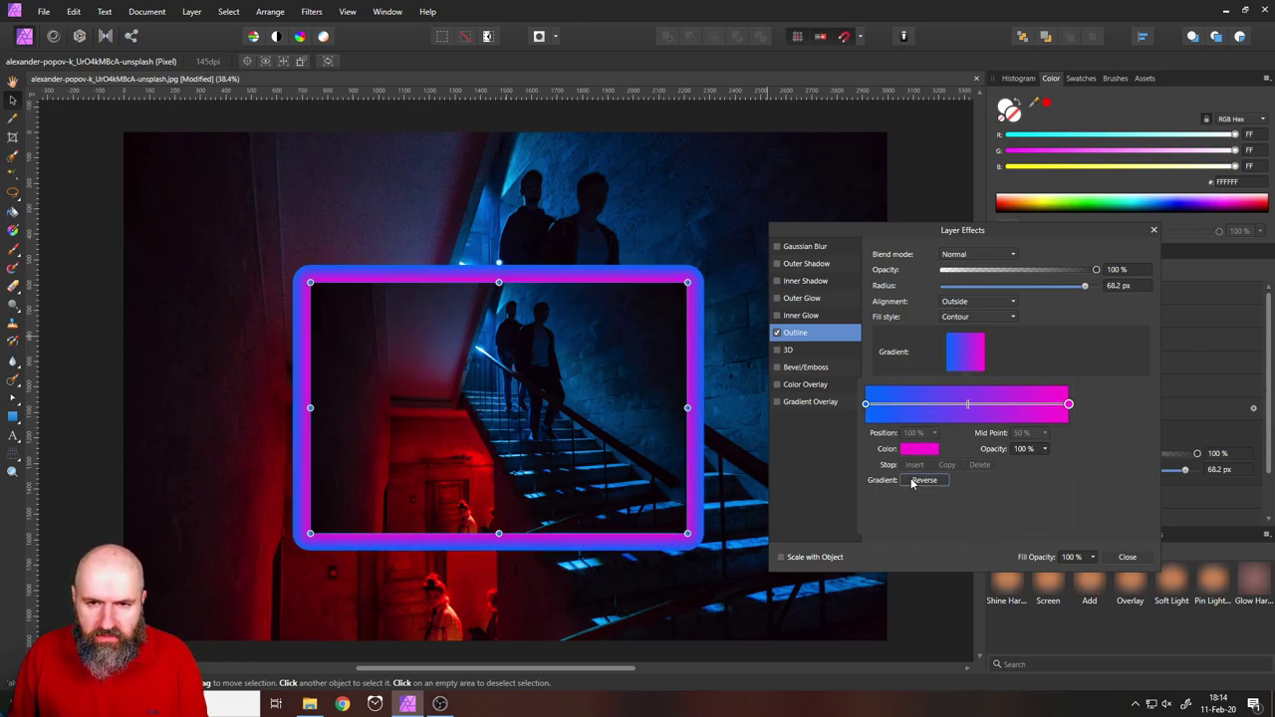
left_click(912, 481)
left_click(912, 481)
left_click(912, 481)
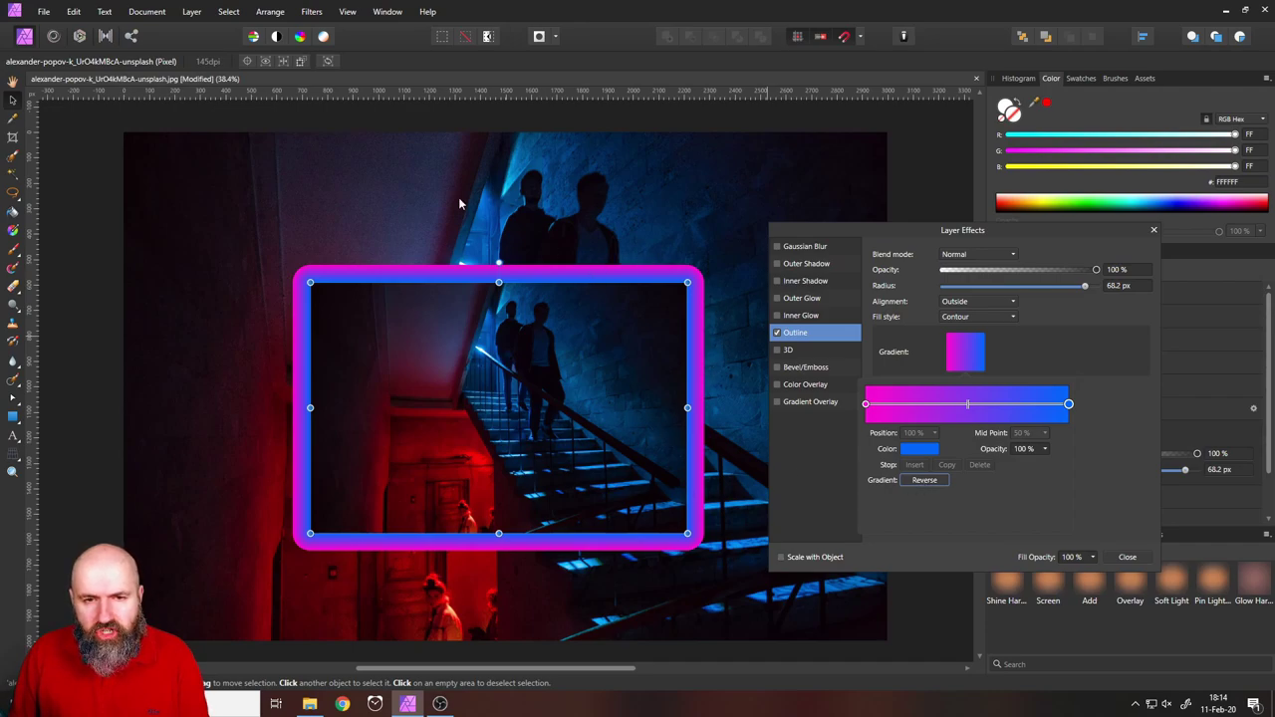
left_click(489, 207)
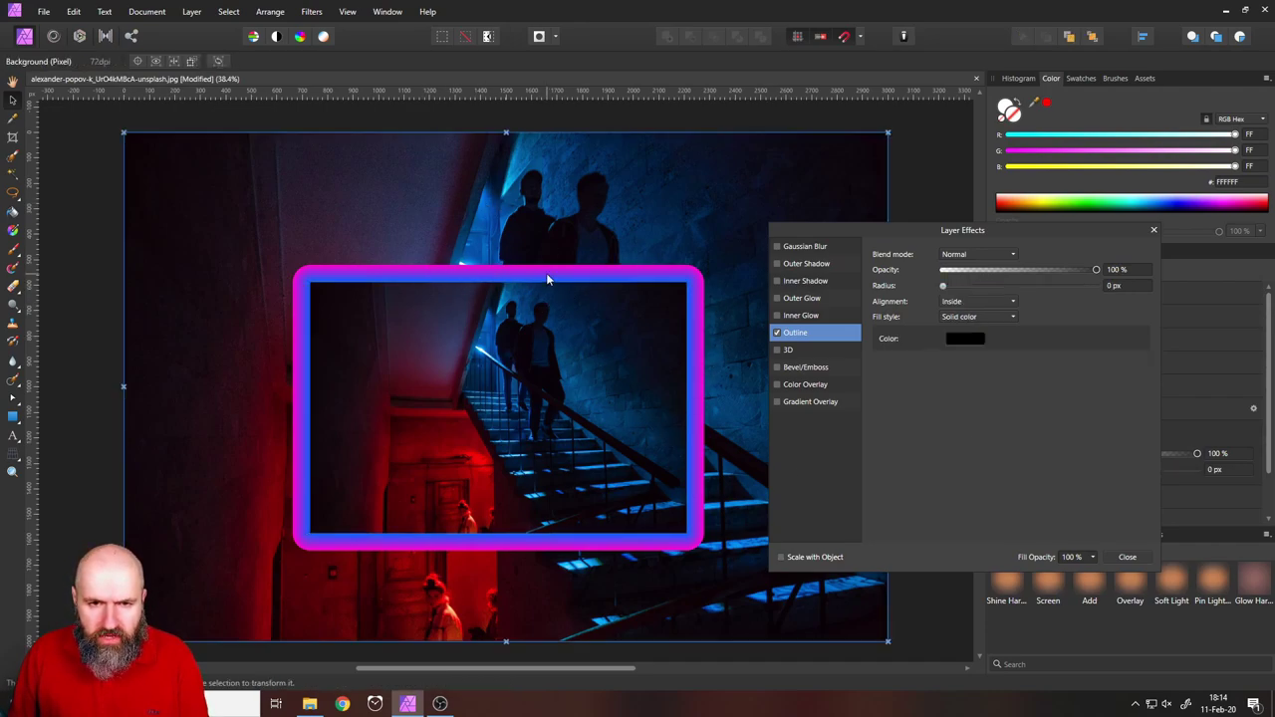
Step: Reselect the smaller staircase photo and set its gradient outline's alignment to Inside
left_click(543, 344)
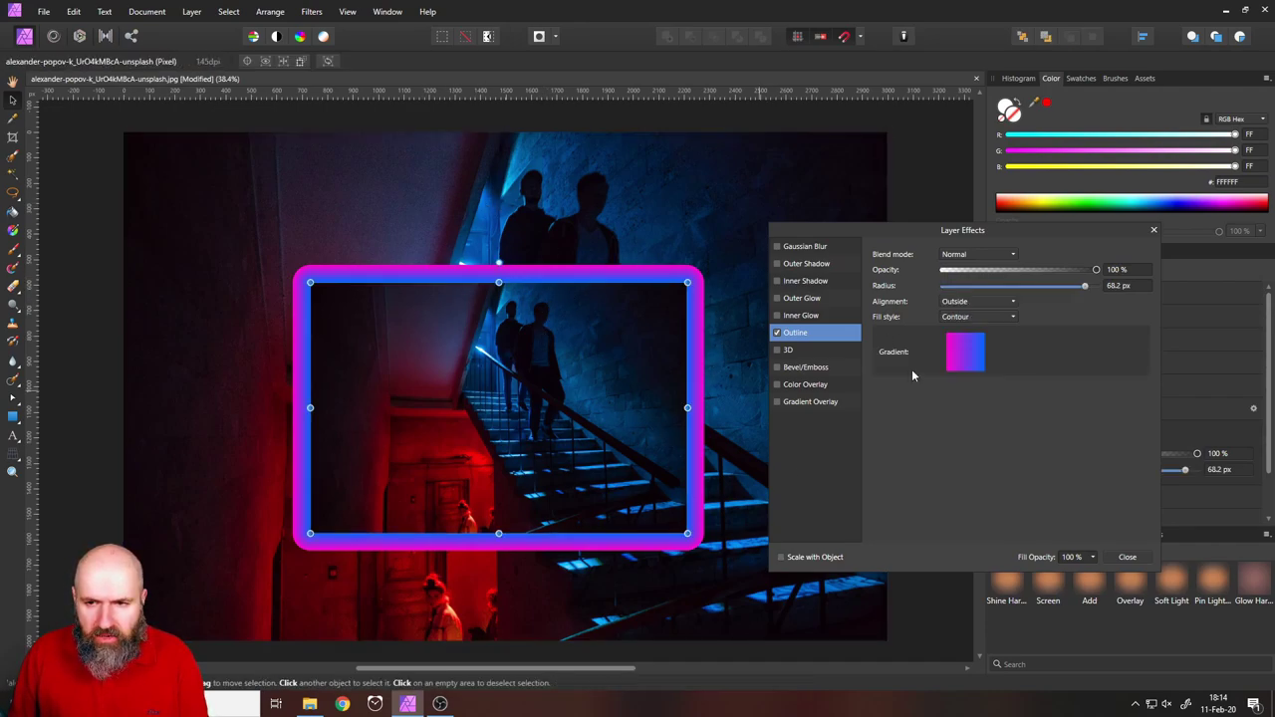
left_click(981, 301)
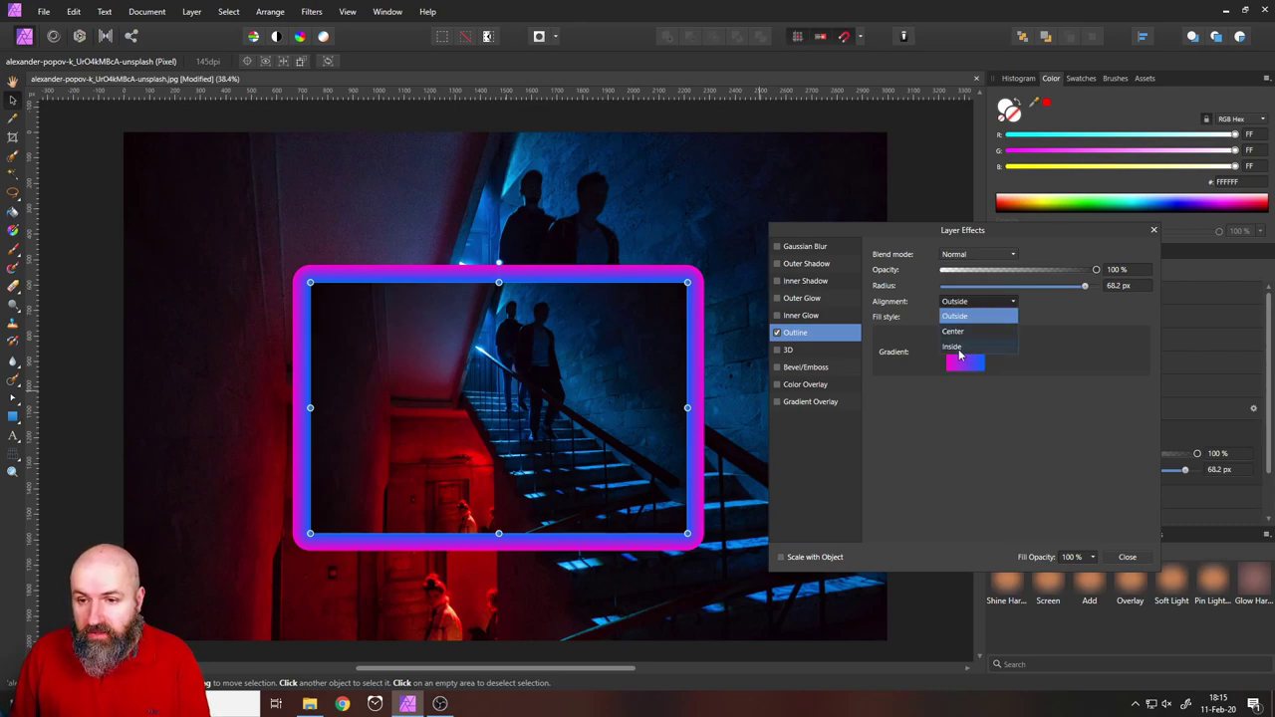
left_click(961, 347)
left_click(702, 265)
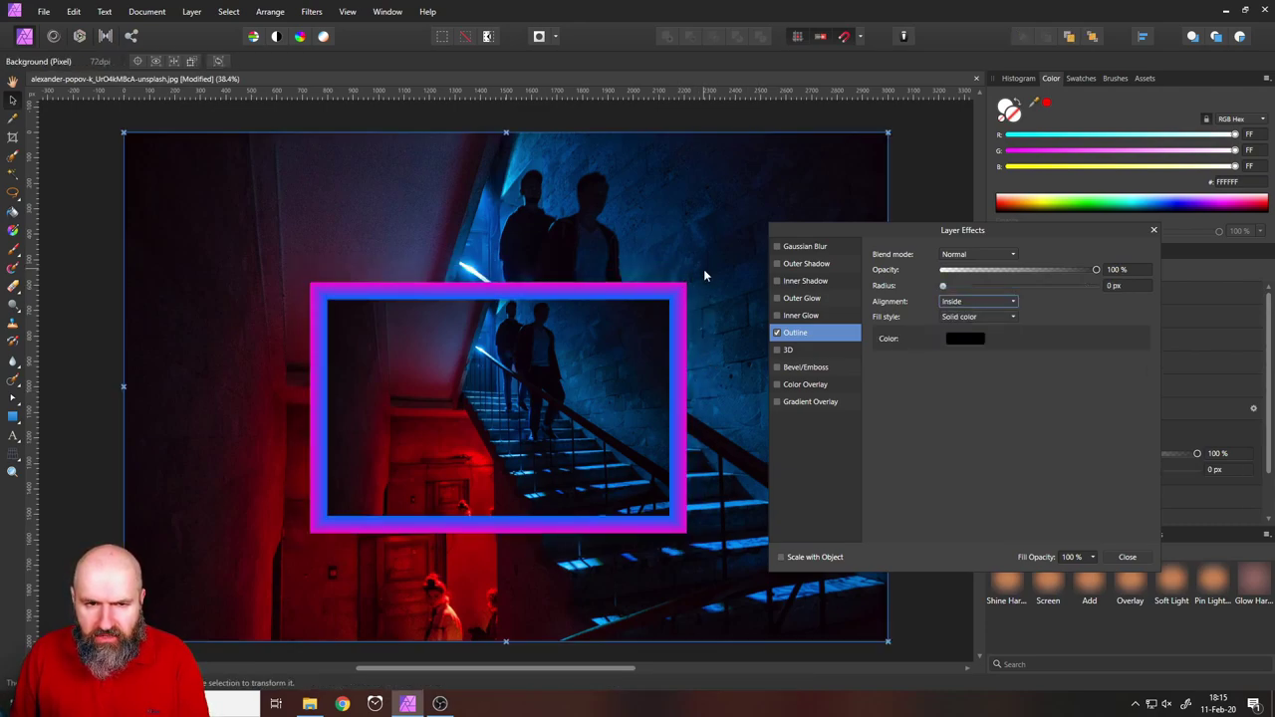
Step: Set the smaller photo's gradient outline alignment to Outside and close the layer effects settings
left_click(957, 302)
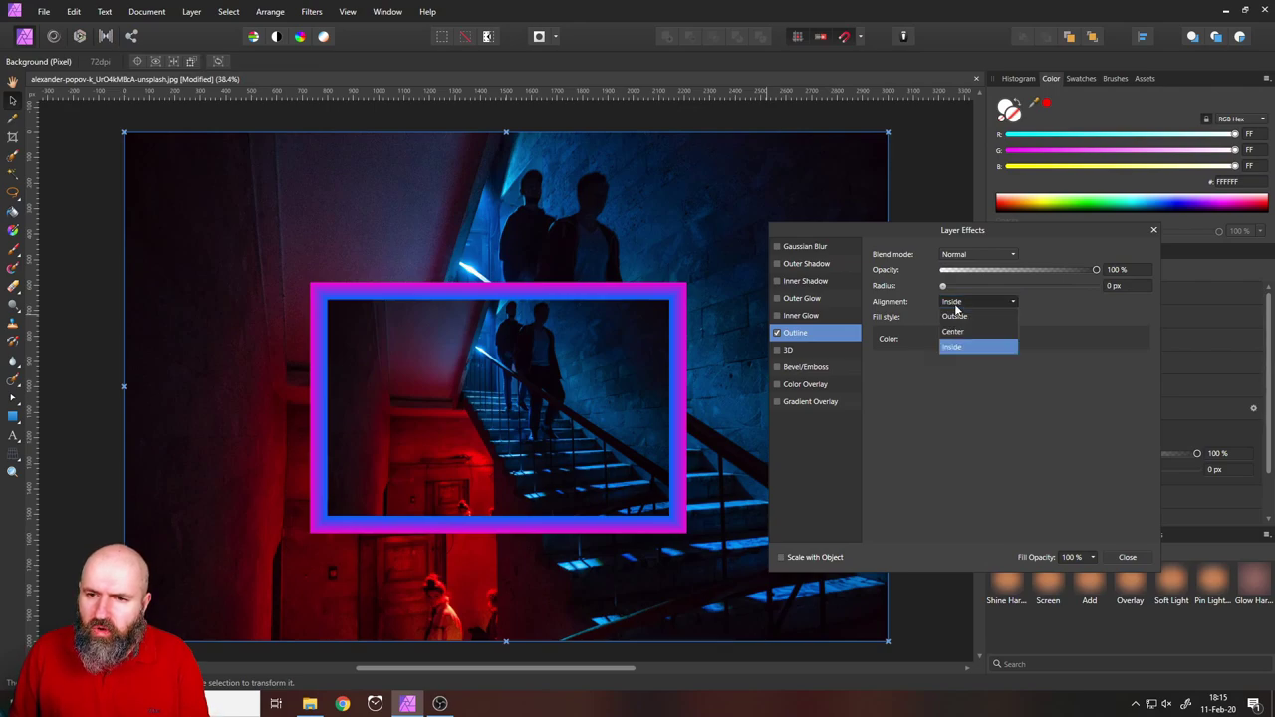
left_click(958, 333)
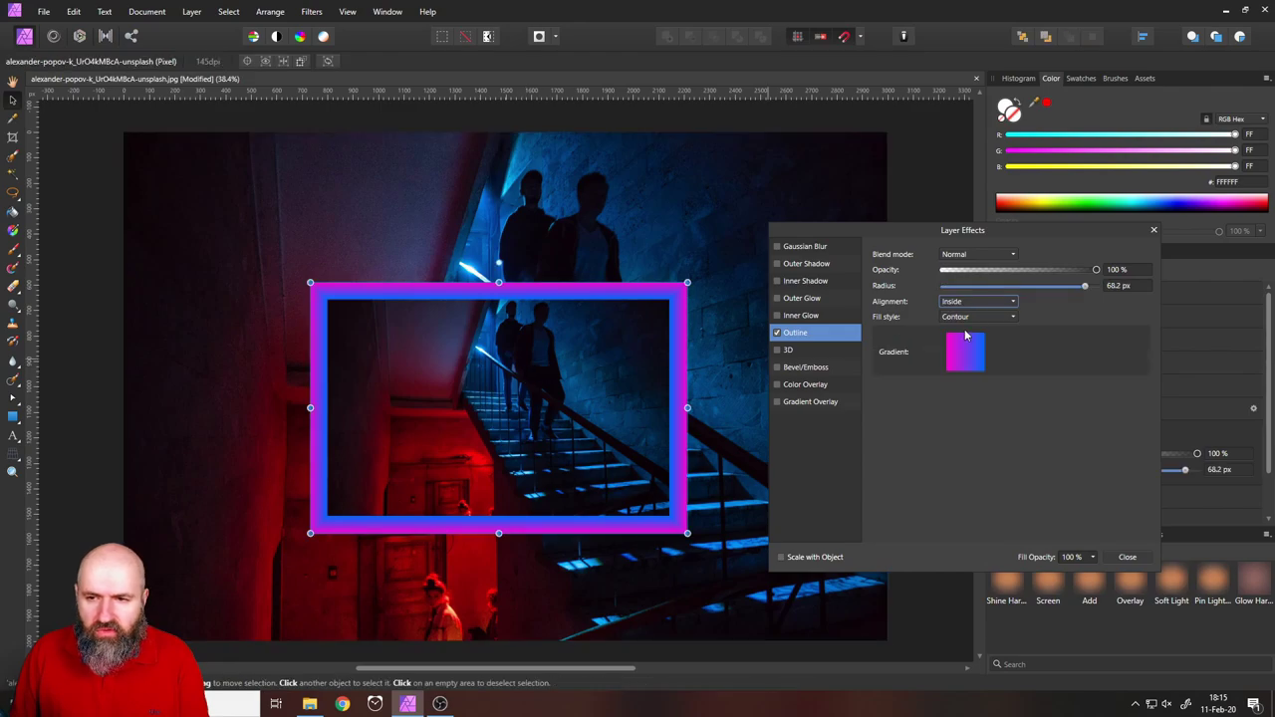
left_click(982, 304)
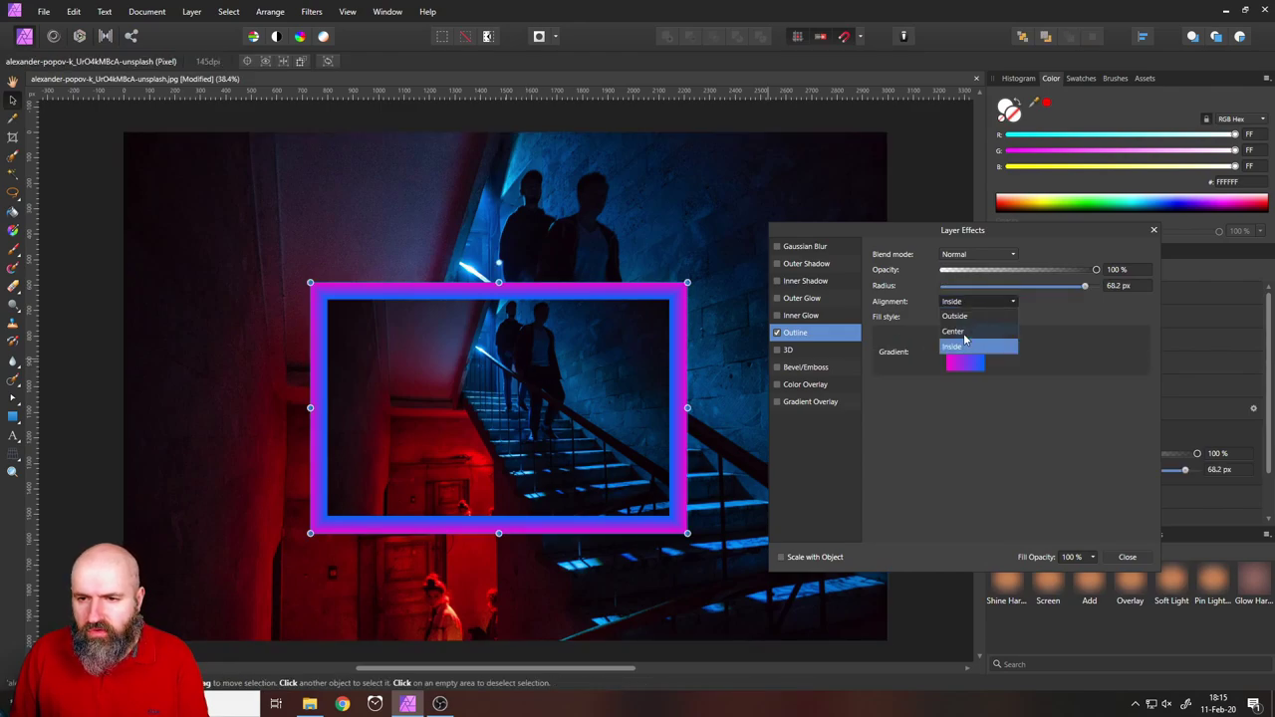
left_click(958, 320)
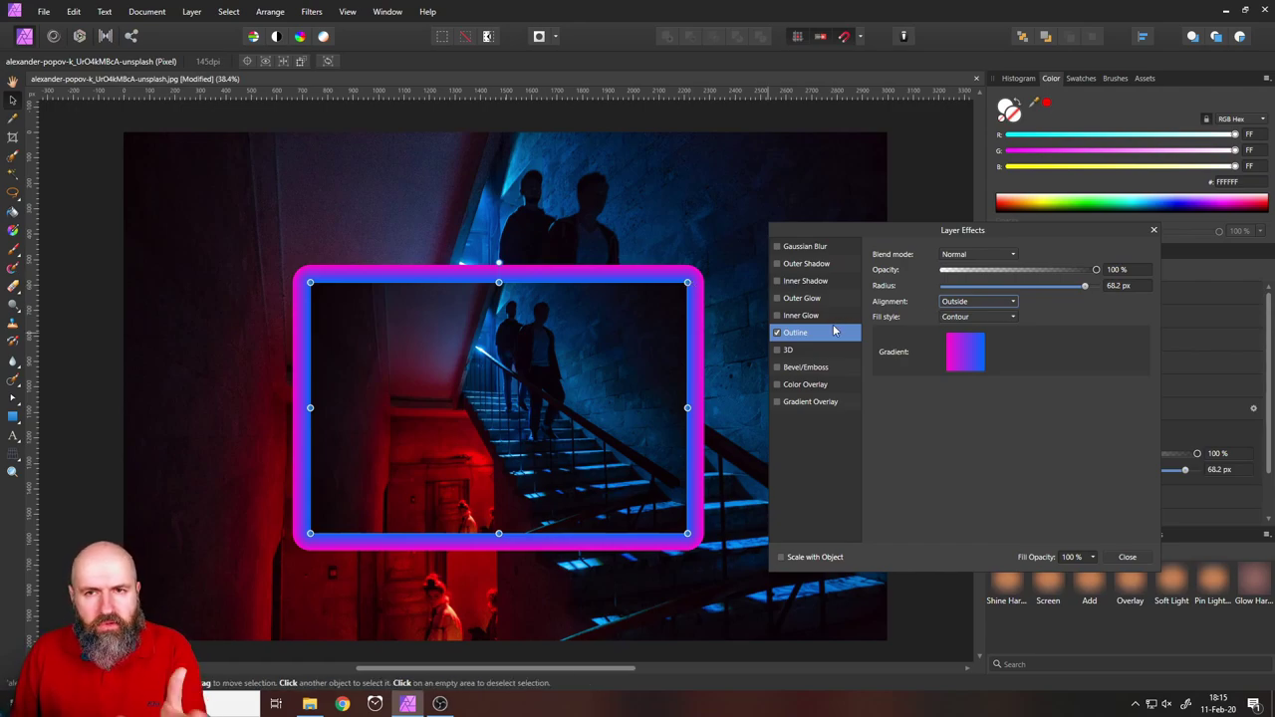
key("Return")
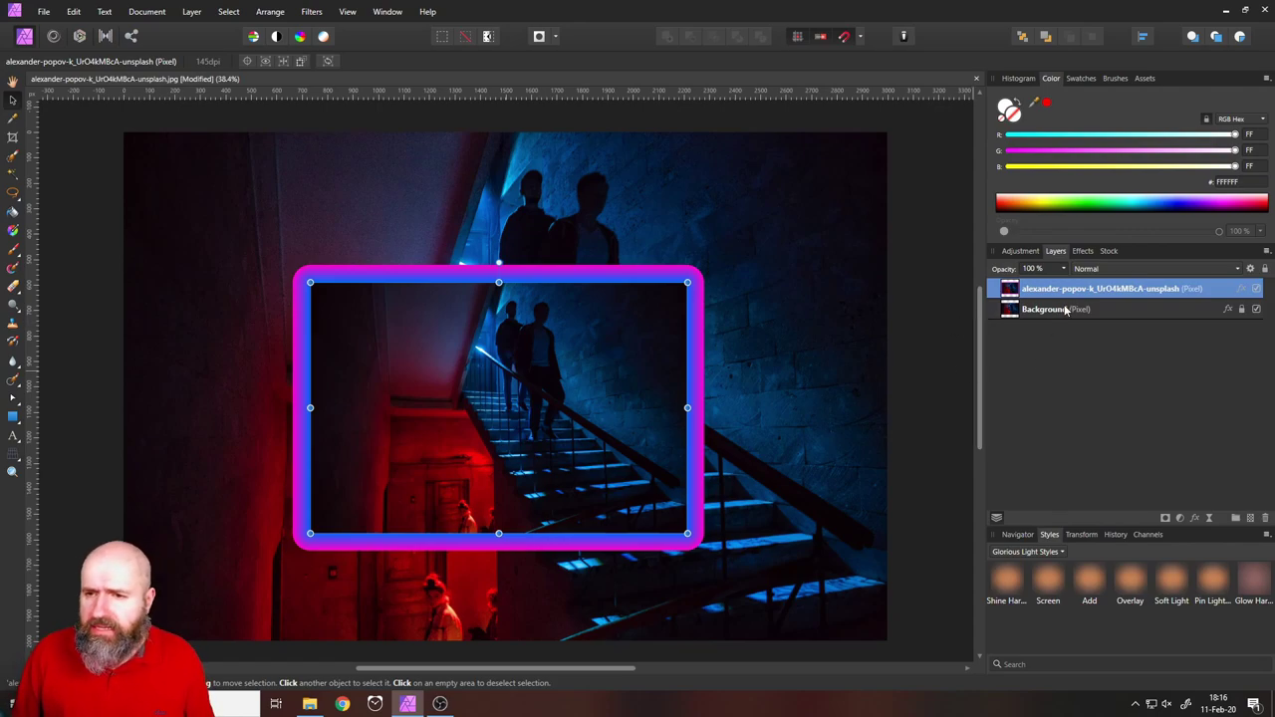
Step: Turn off the Outline effect on the smaller staircase photo and return to the layer list
left_click(1082, 251)
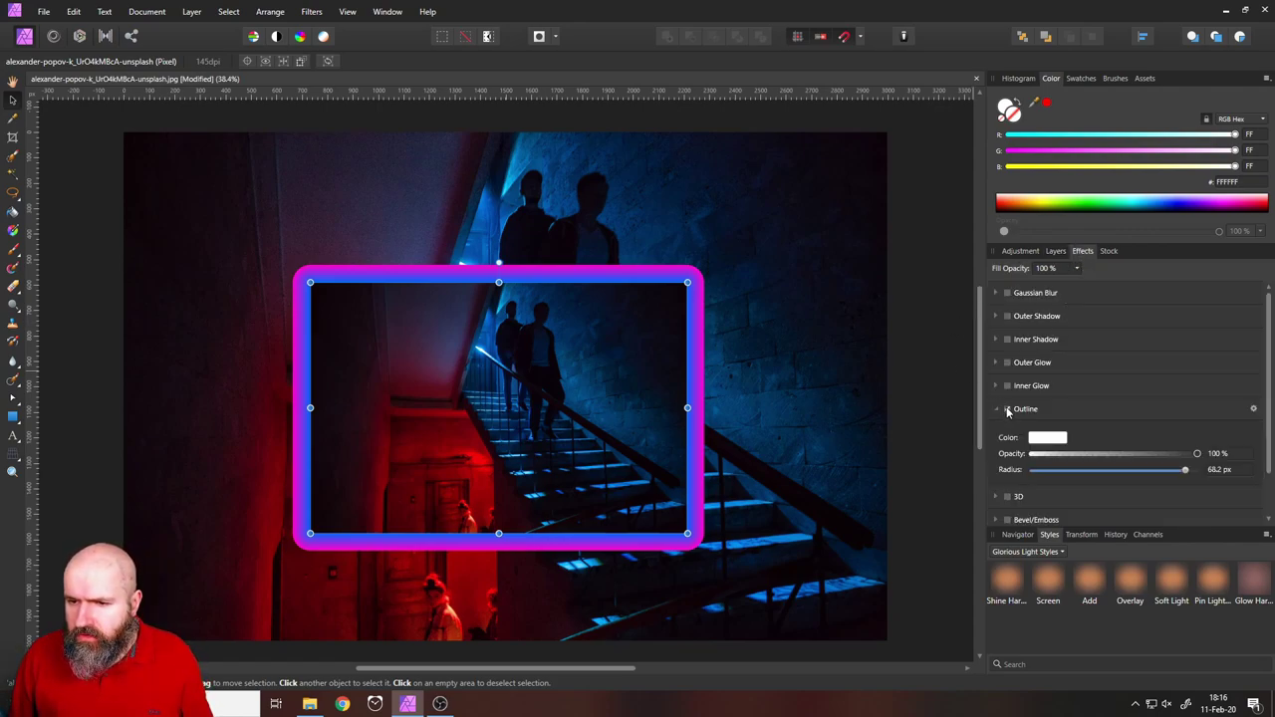
left_click(1007, 408)
left_click(1062, 255)
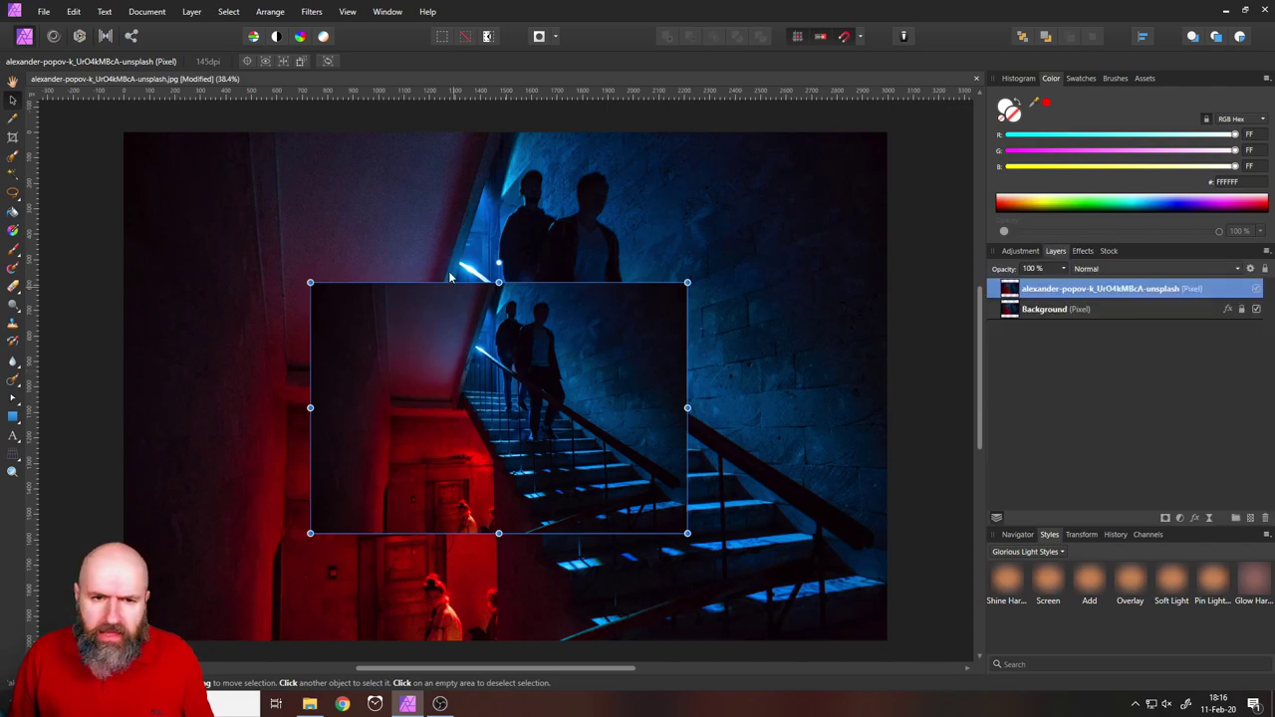
Step: Place the ornate white frame image frame-1992102_1920.png from Downloads into the document
left_click(43, 13)
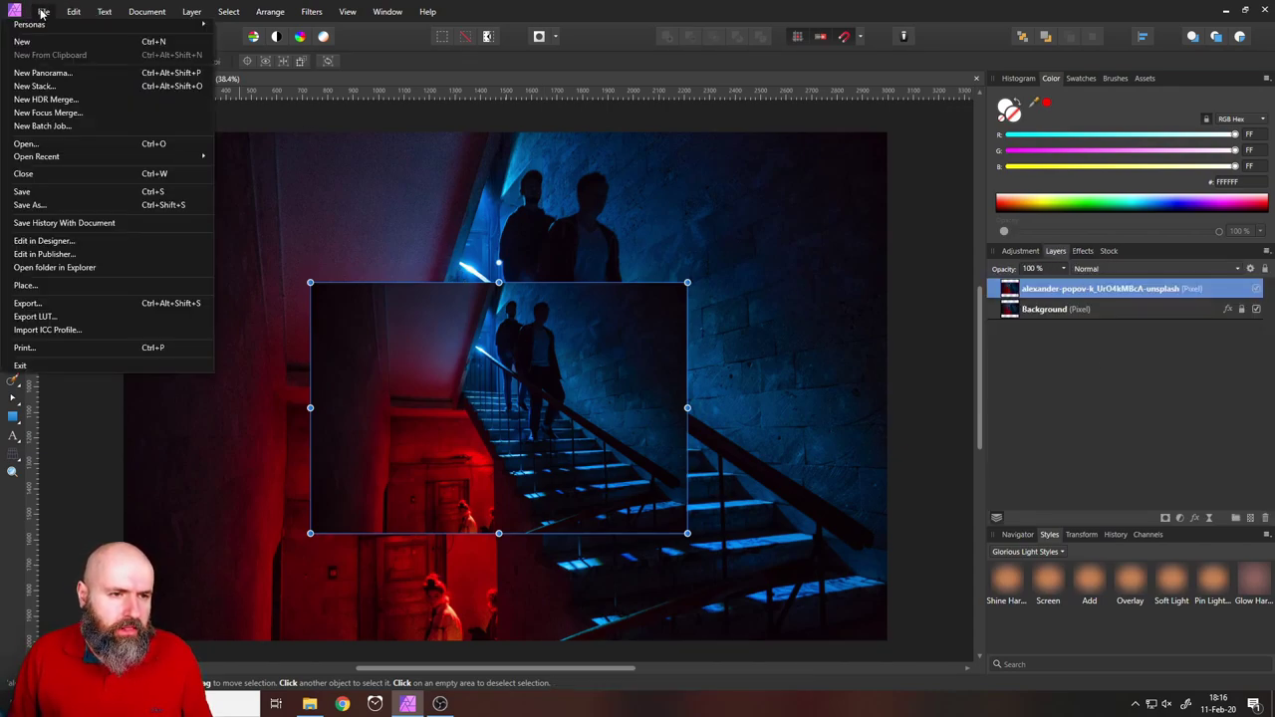
left_click(98, 281)
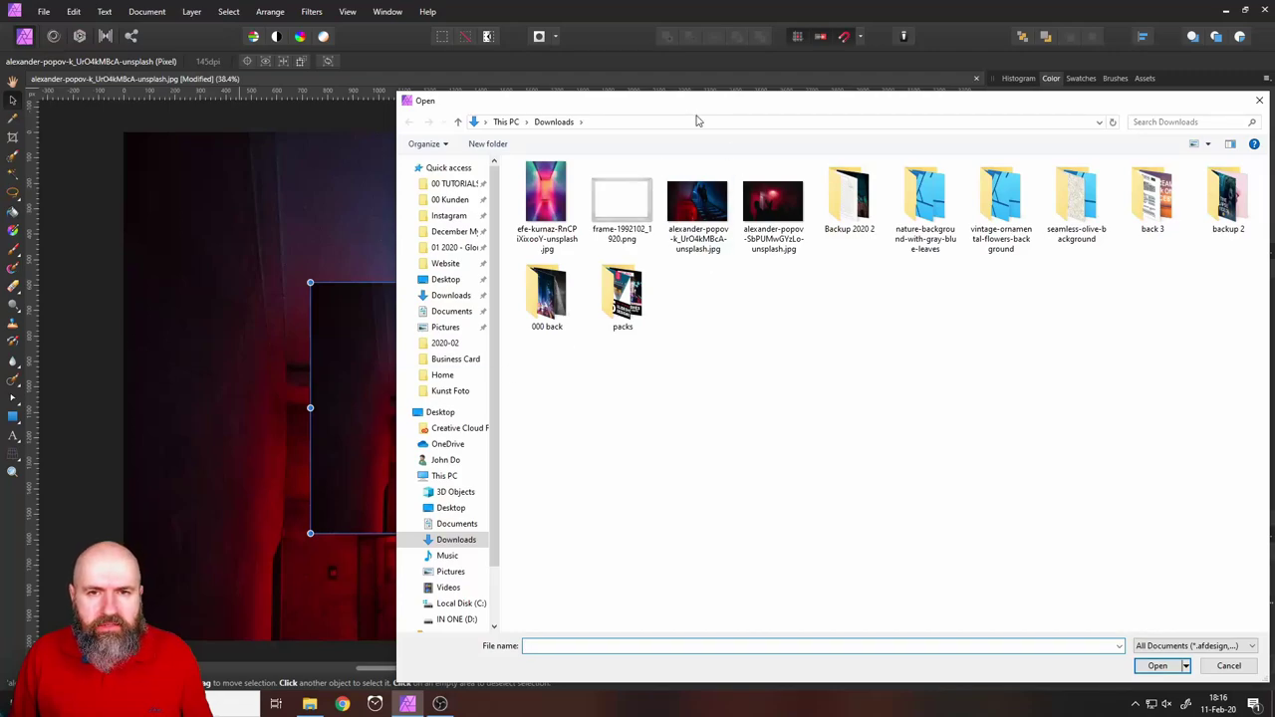
left_click_drag(657, 106, 453, 98)
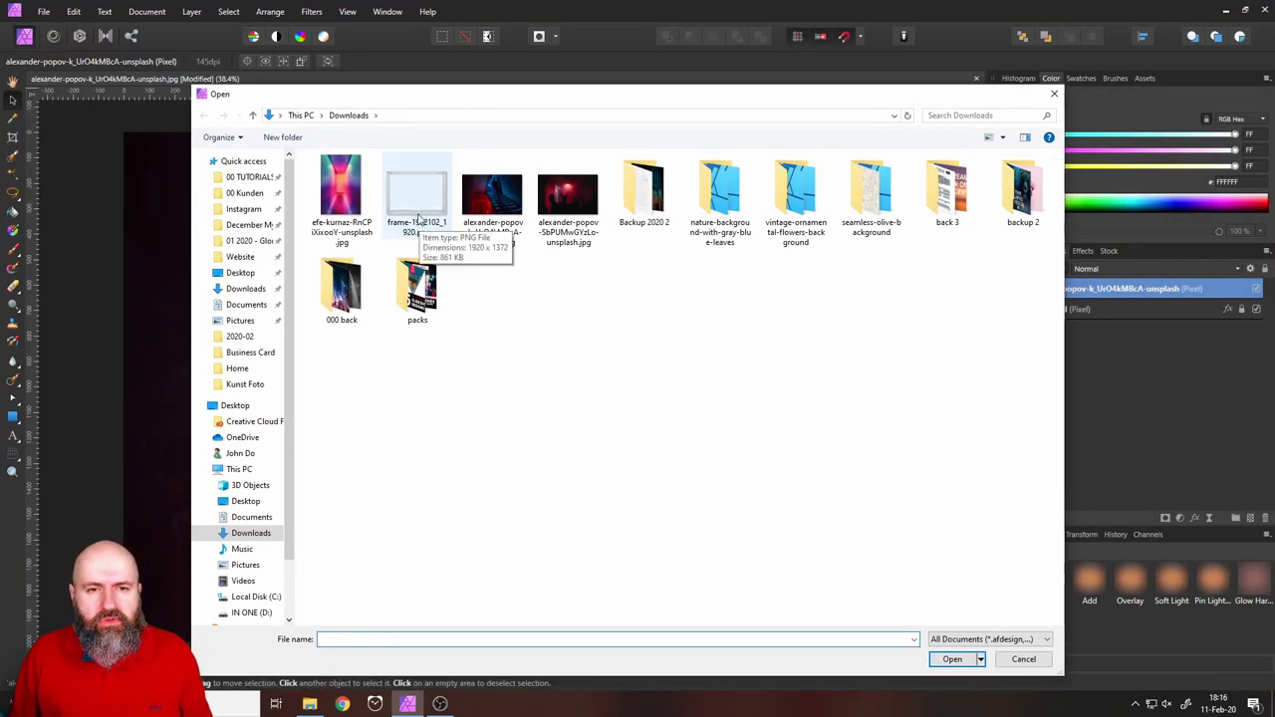
double_click(425, 204)
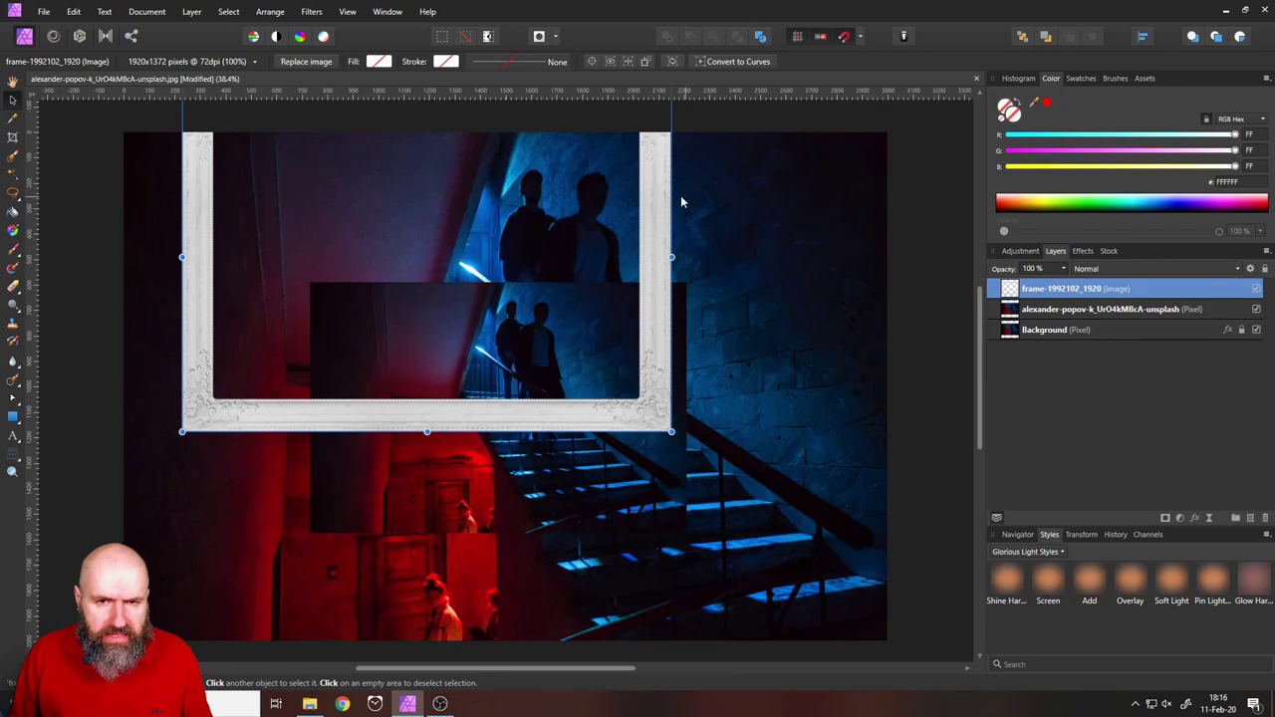
Step: Scale the ornate frame to about 86%, position it around the smaller photo's edges, and deselect it
left_click_drag(681, 202, 745, 335)
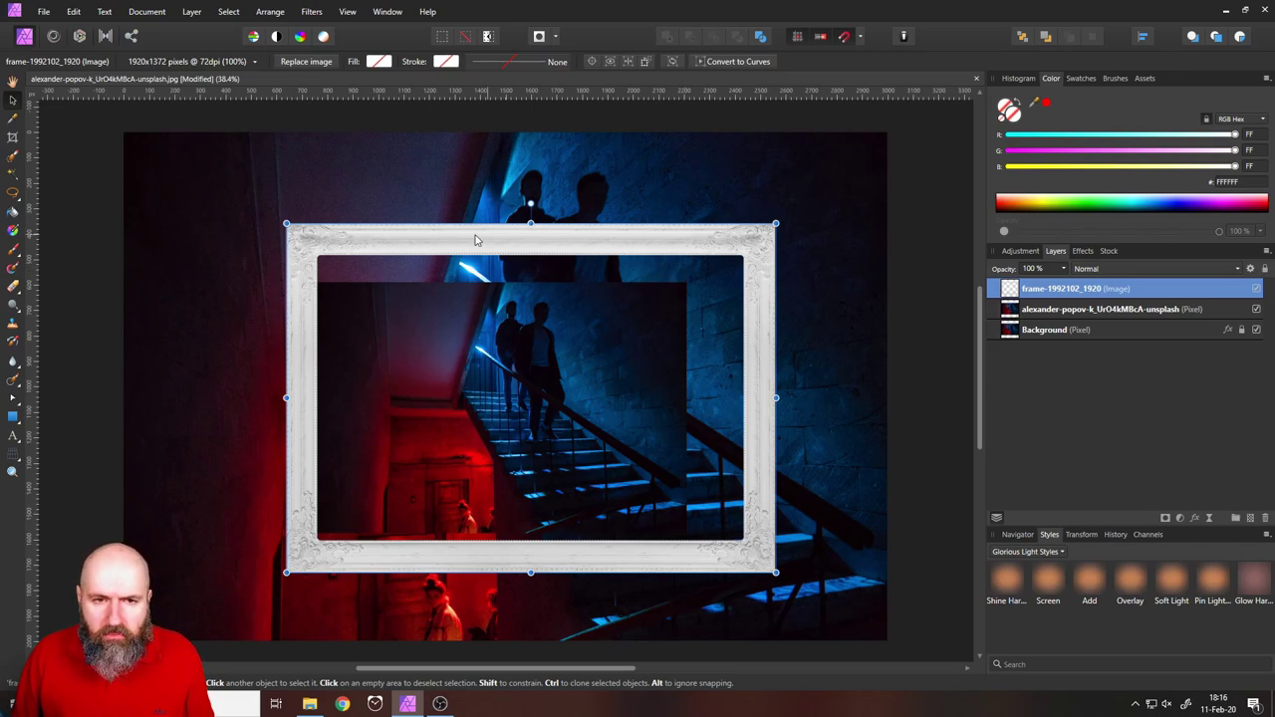
left_click_drag(413, 246, 410, 271)
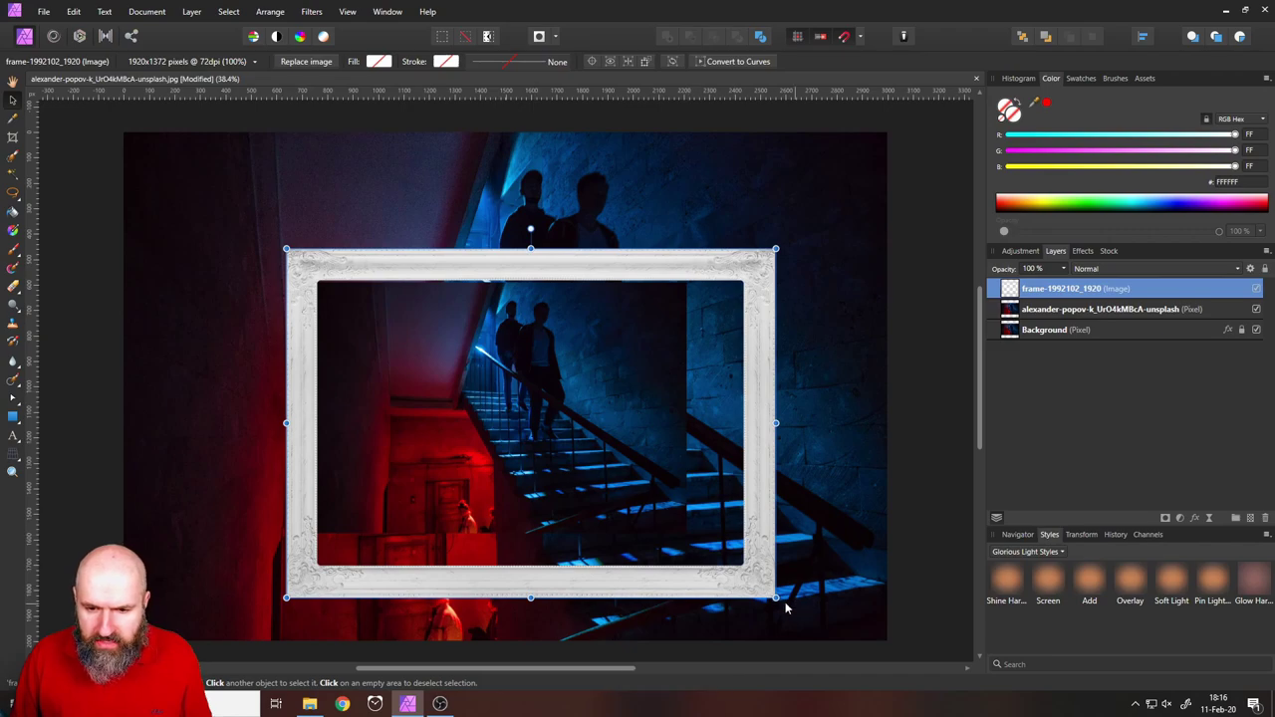
left_click_drag(775, 597, 702, 556)
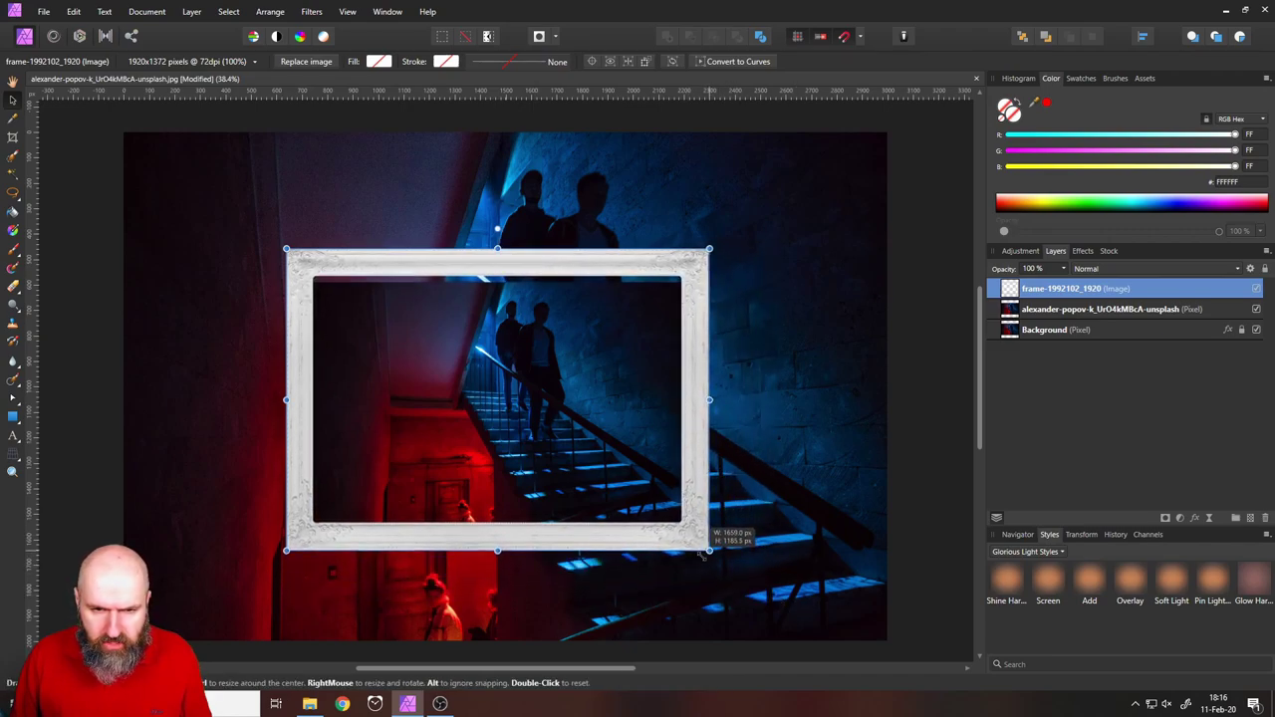
left_click_drag(692, 447, 694, 463)
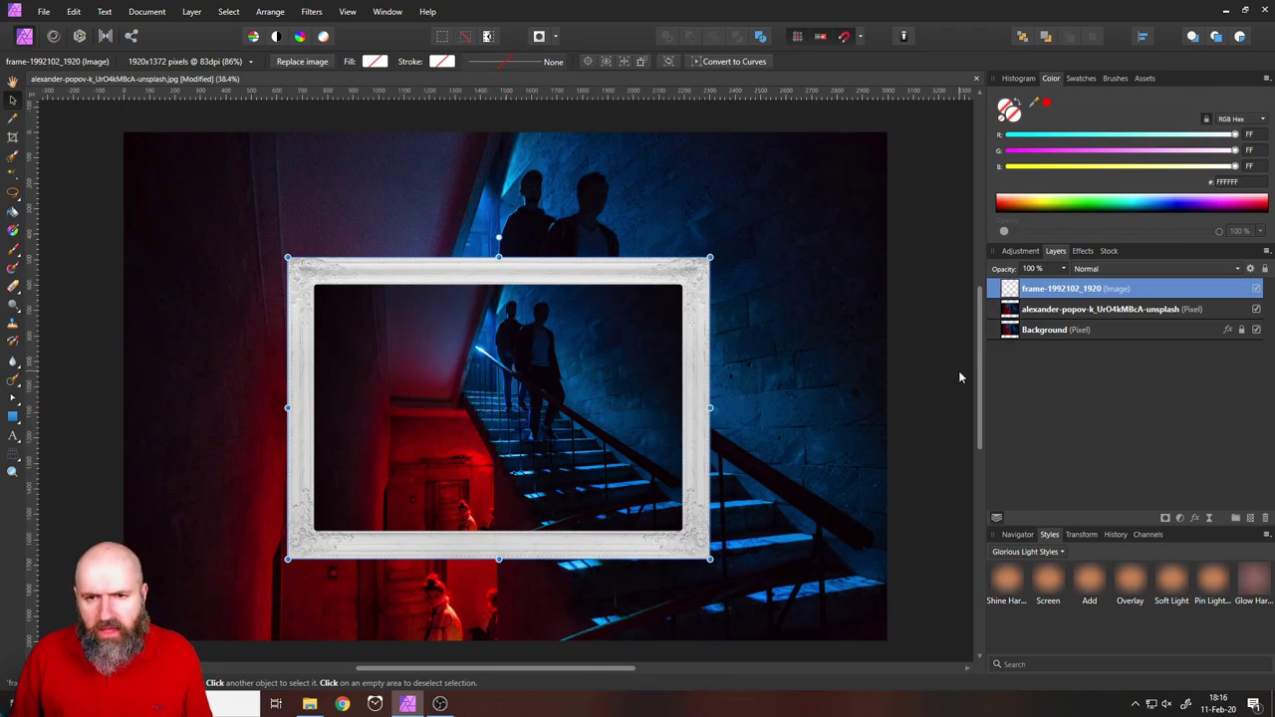
left_click(922, 400)
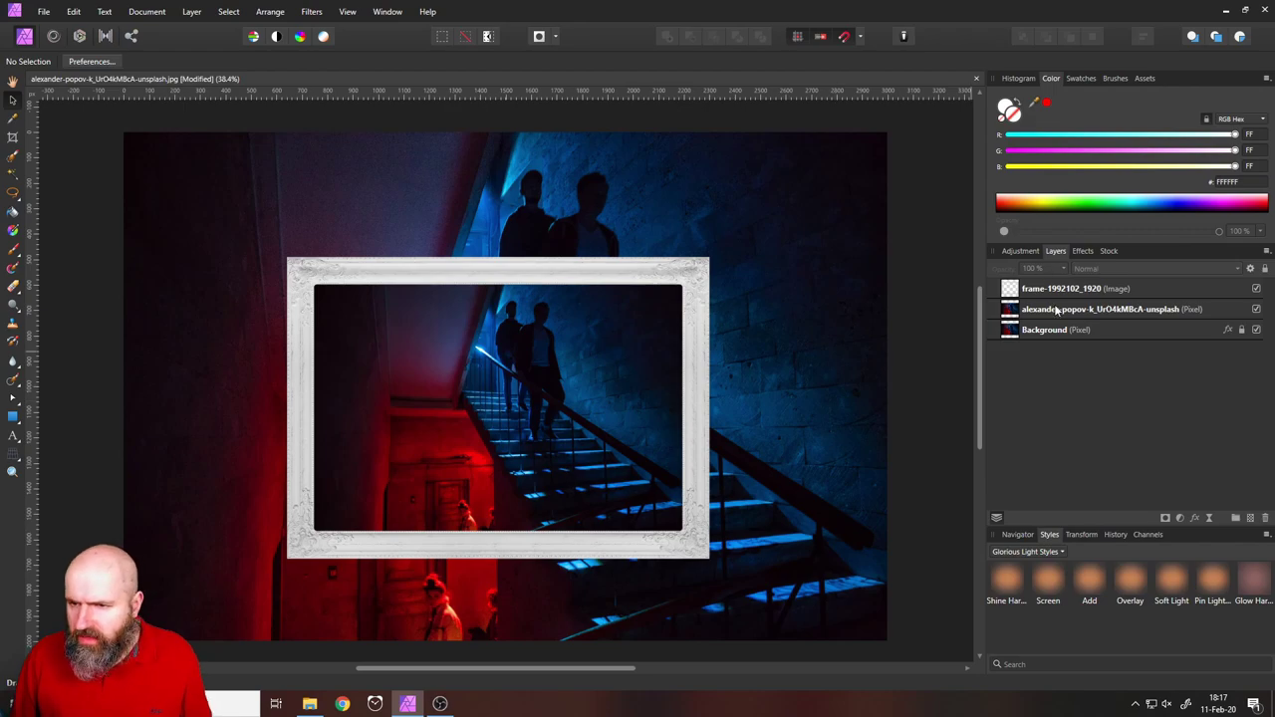
Step: Add a grey fill layer directly above the Background layer and raise its colour opacity to 100%
left_click(1256, 330)
left_click(1256, 329)
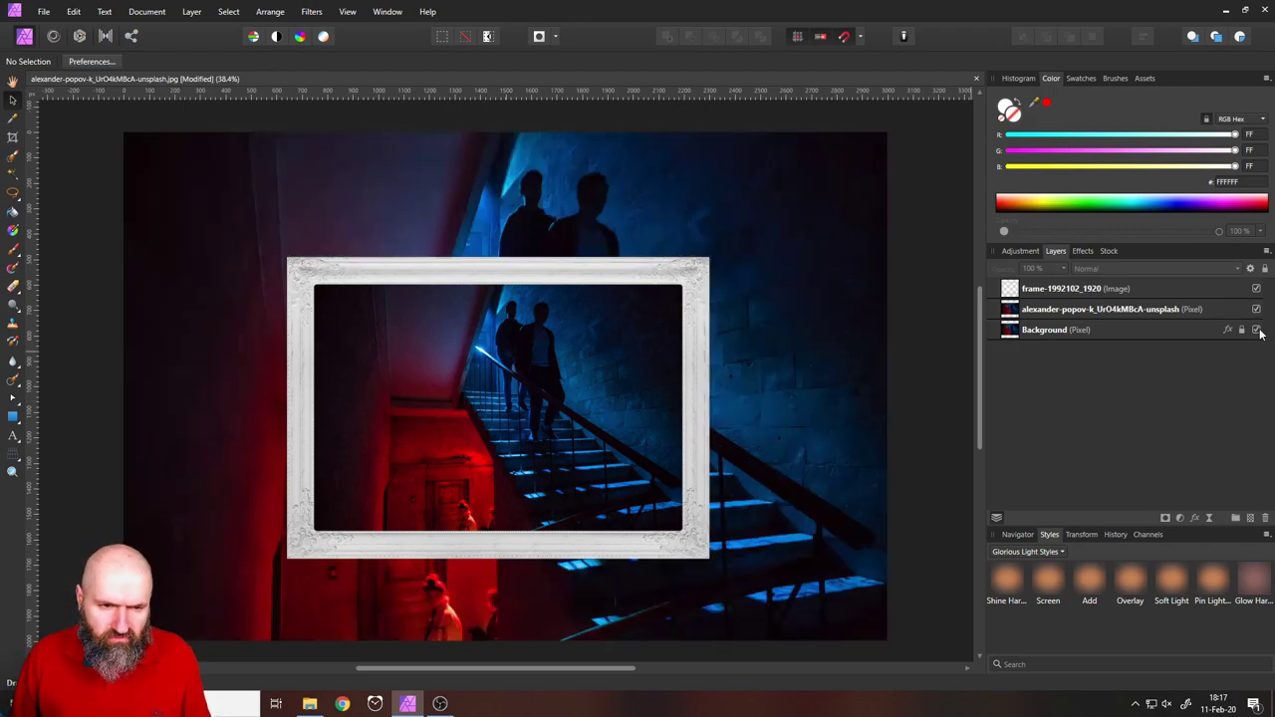
left_click(1013, 335)
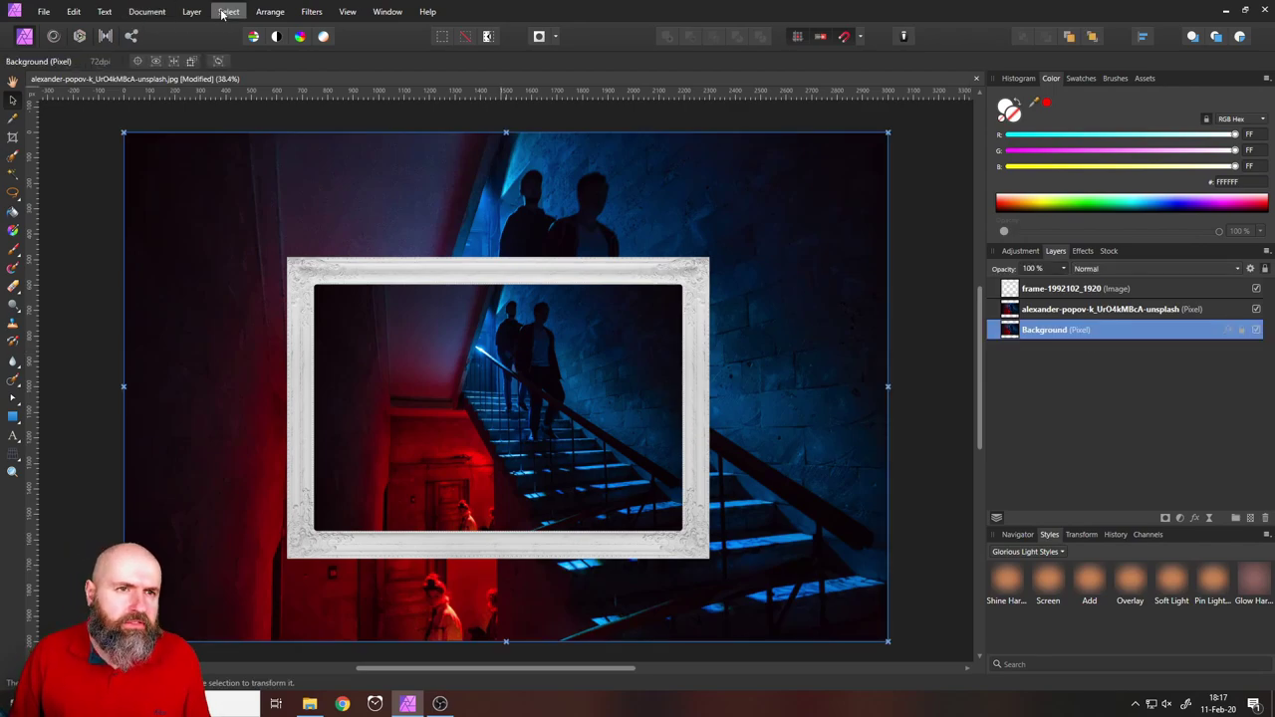
left_click(191, 12)
left_click(175, 20)
left_click(192, 12)
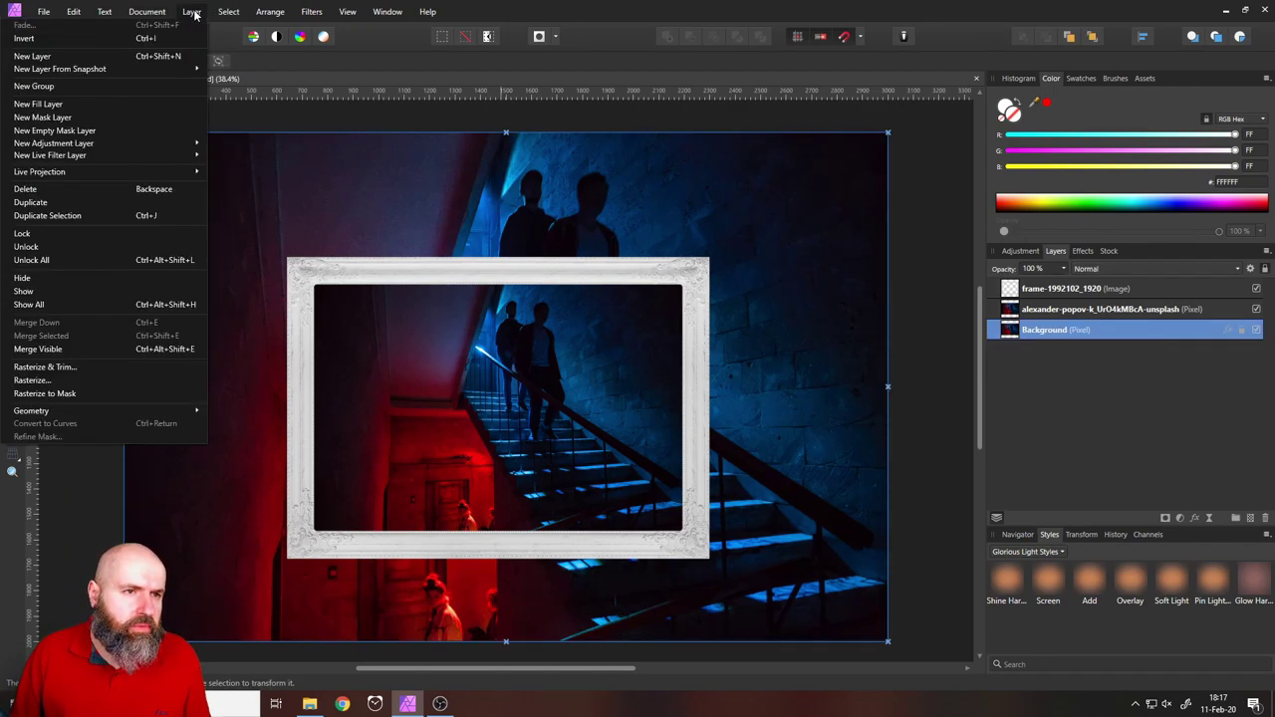
left_click(96, 103)
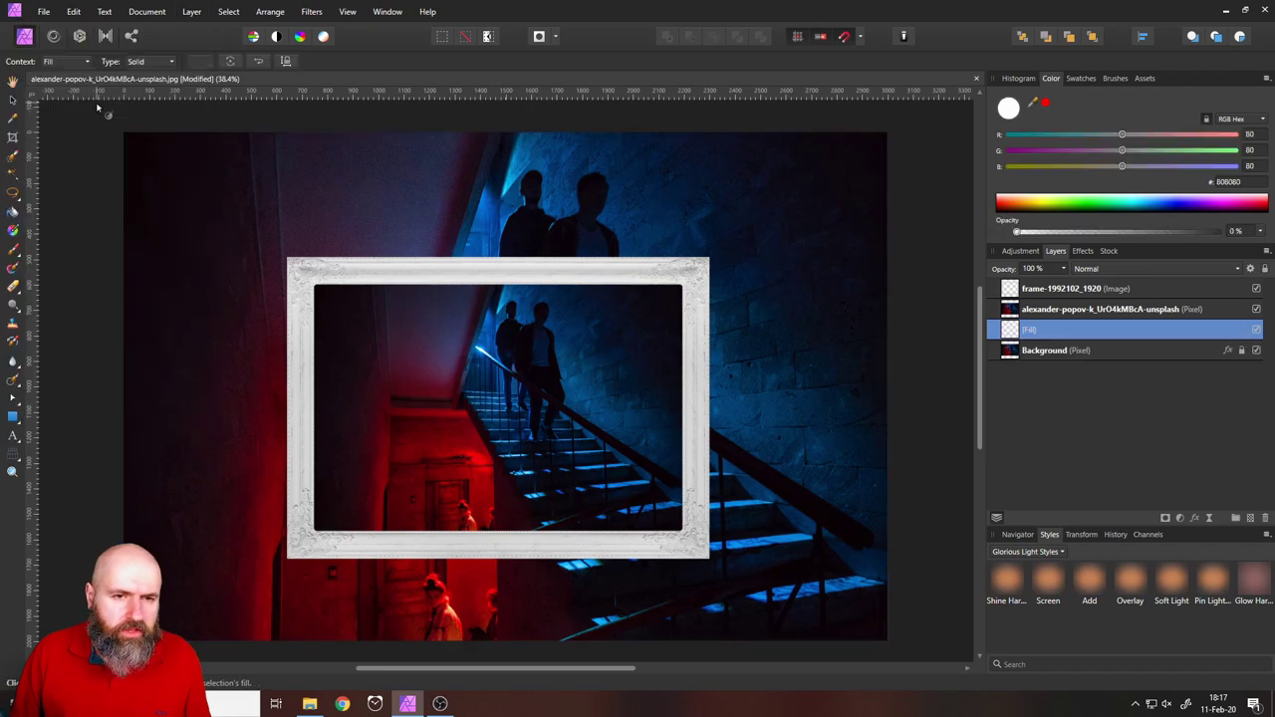
left_click_drag(1021, 235, 1242, 239)
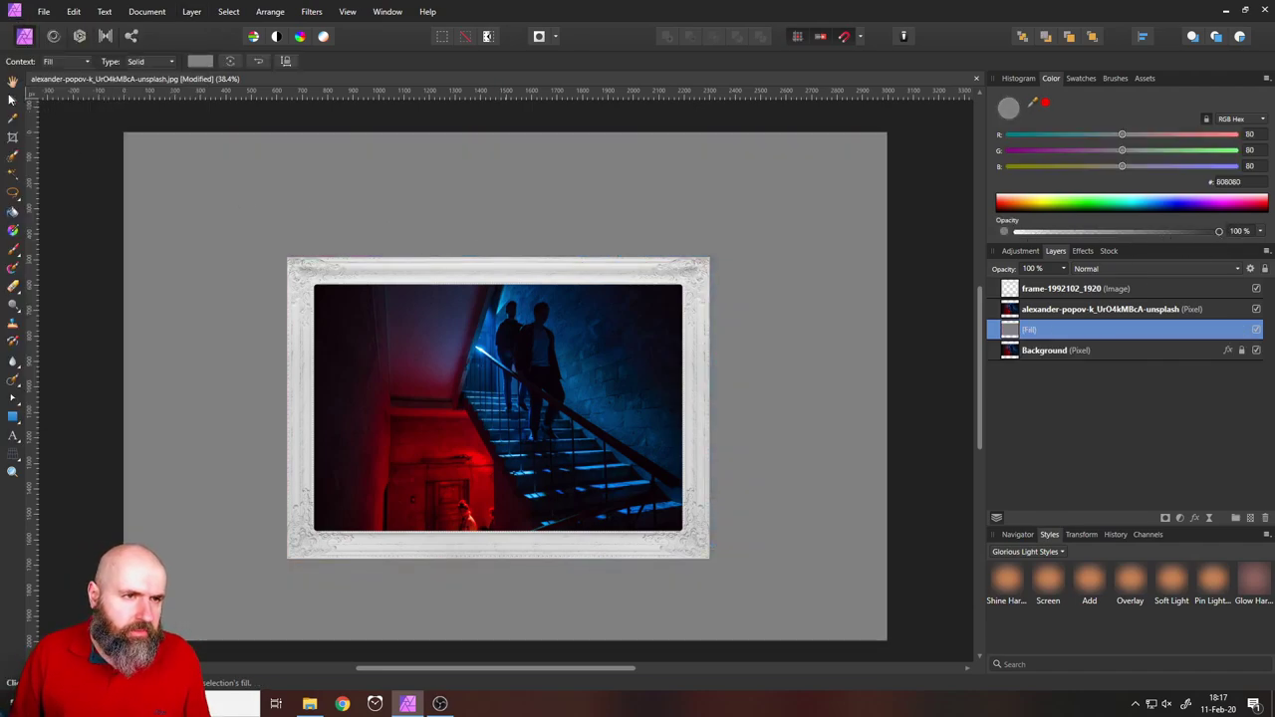
Step: Group the ornate frame layer with the smaller staircase photo layer
left_click(12, 99)
left_click(1036, 308)
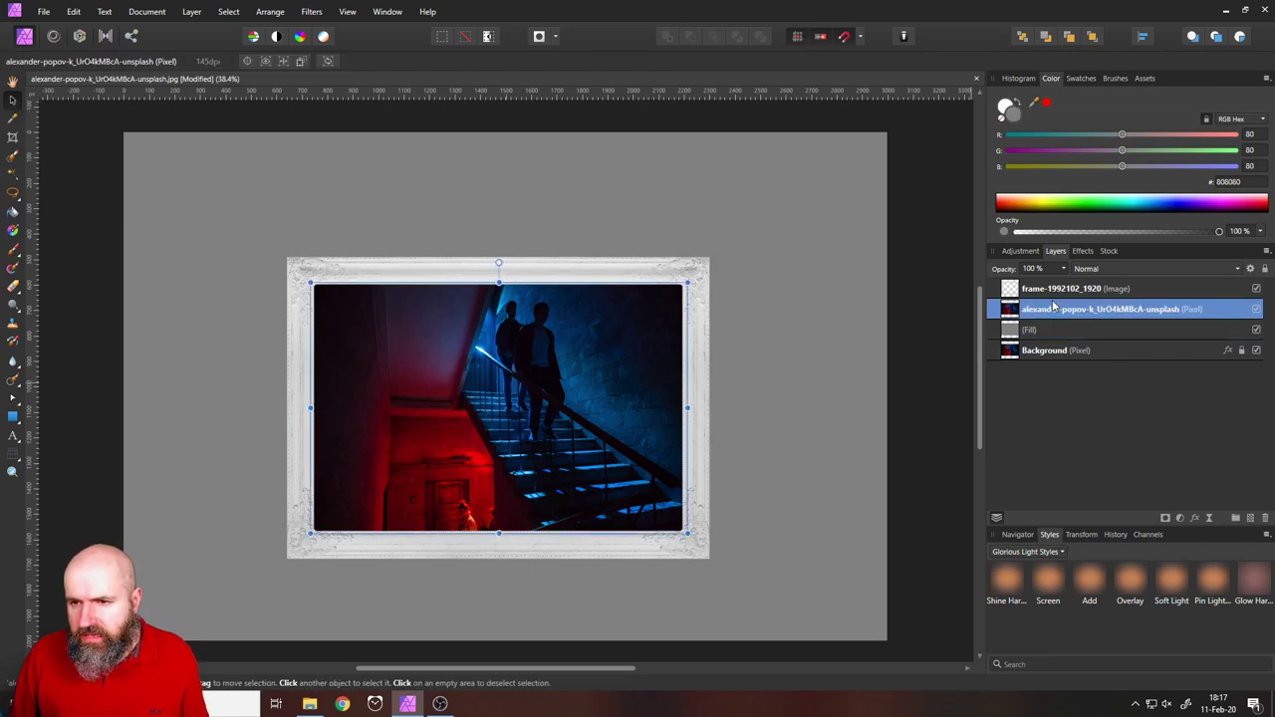
left_click(1051, 291)
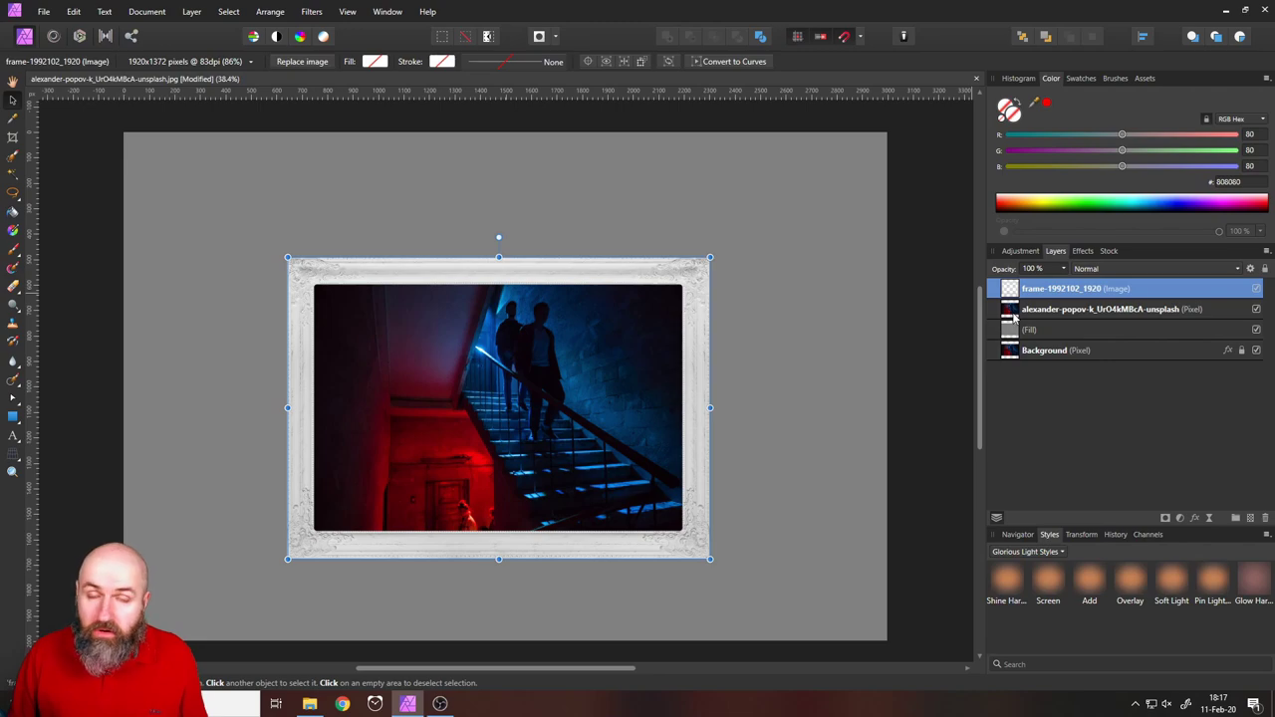
left_click(1012, 315, "shift")
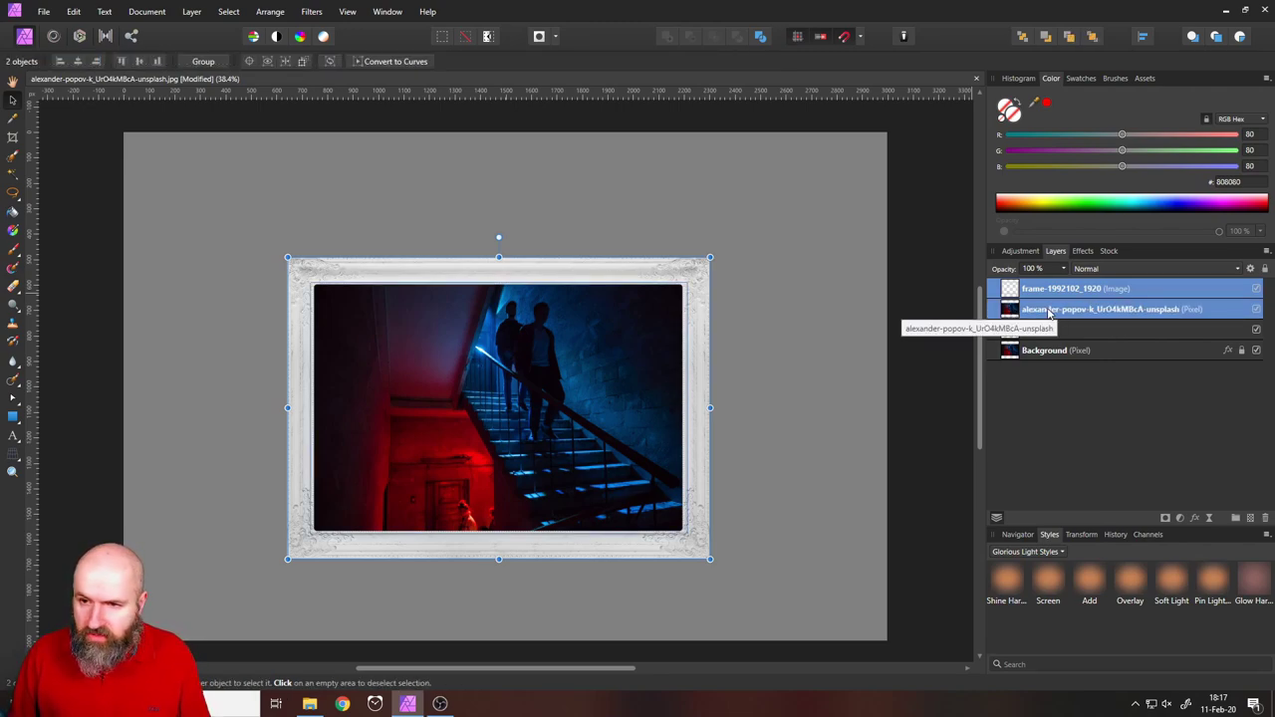
key("ctrl+g")
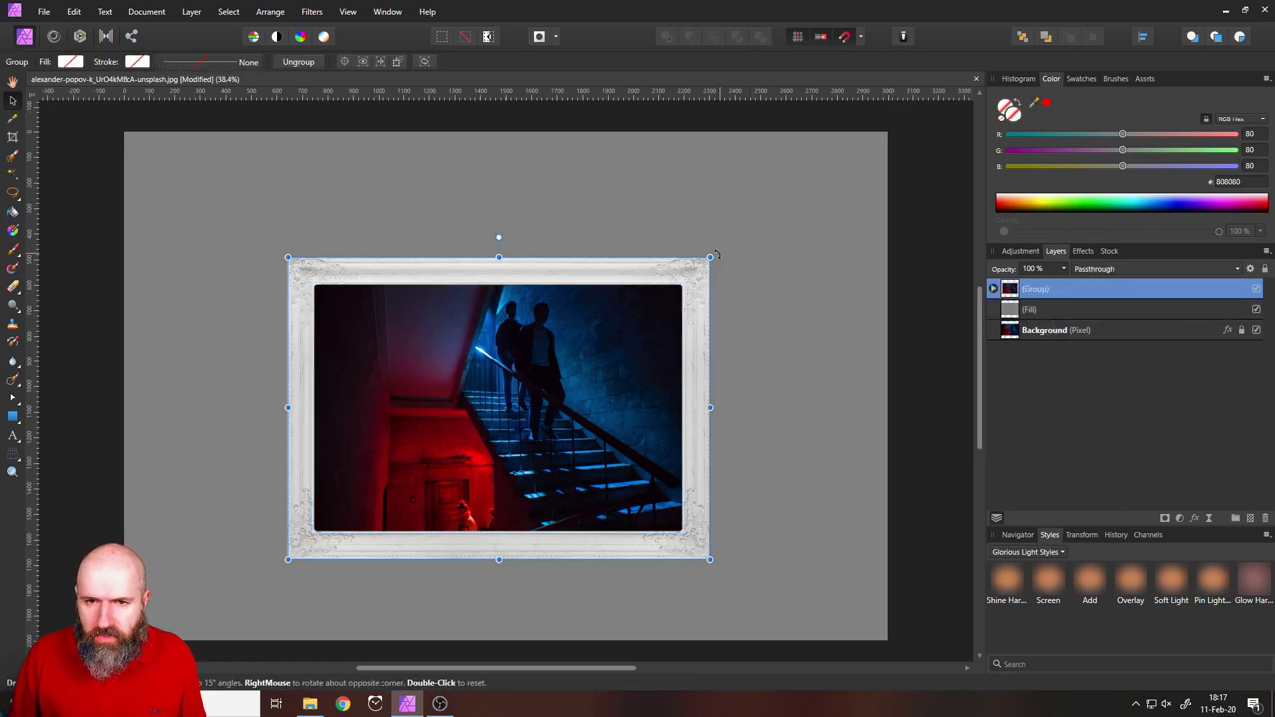
Step: Enlarge the framed photo group to nearly fill the canvas and centre it over the grey background
left_click_drag(709, 257, 819, 181)
left_click_drag(712, 291, 723, 262)
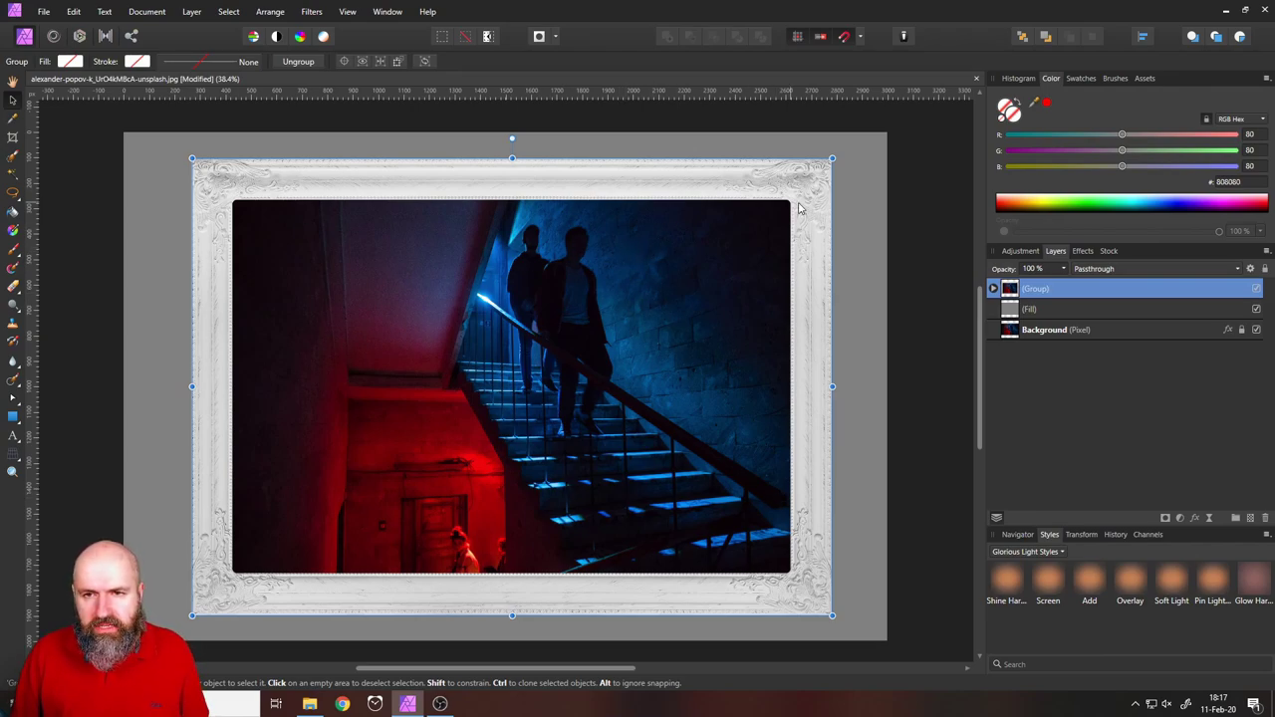
left_click(859, 192)
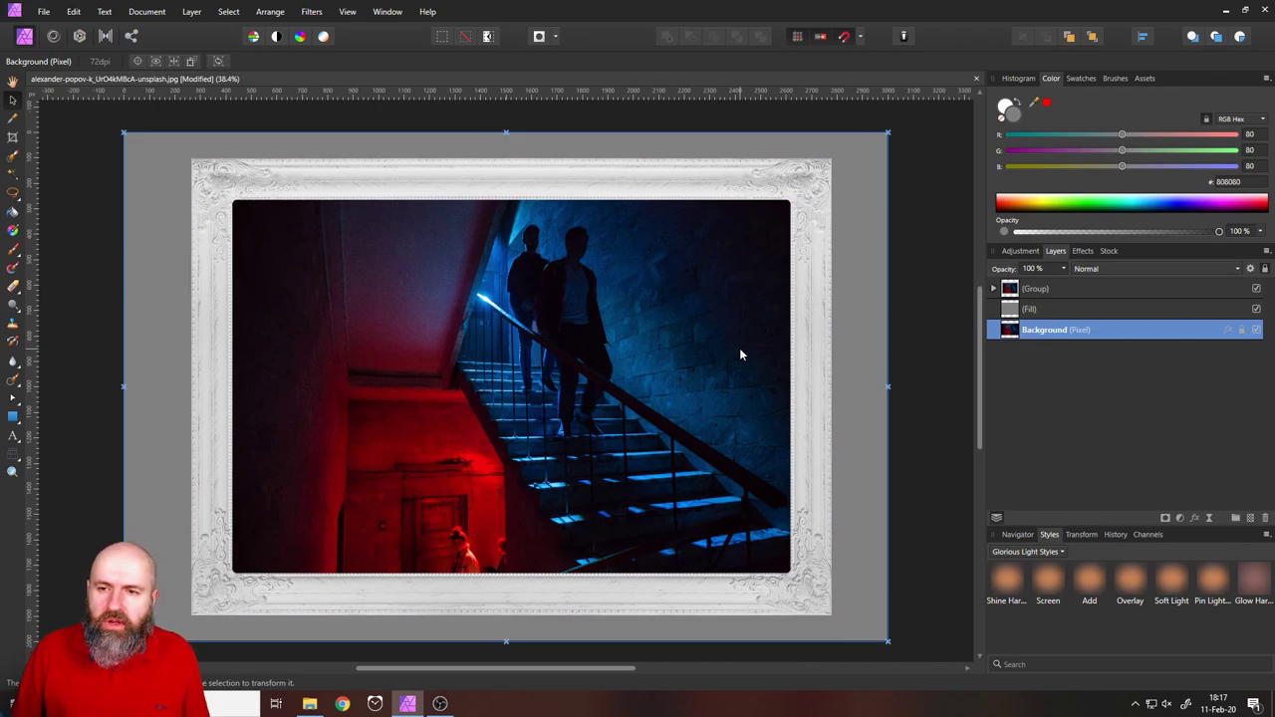
Step: Hide the framed group, place the staircase photo from Downloads again, and move its layer above the grey fill
left_click(1256, 289)
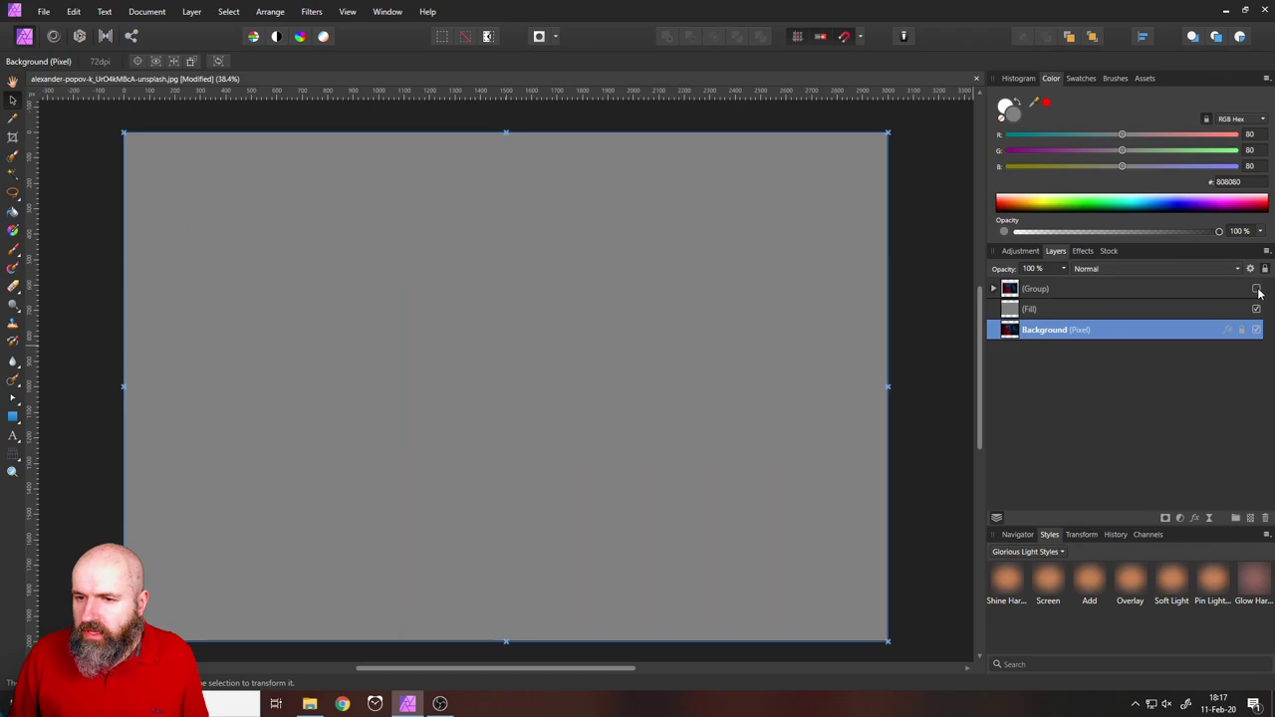
left_click(44, 12)
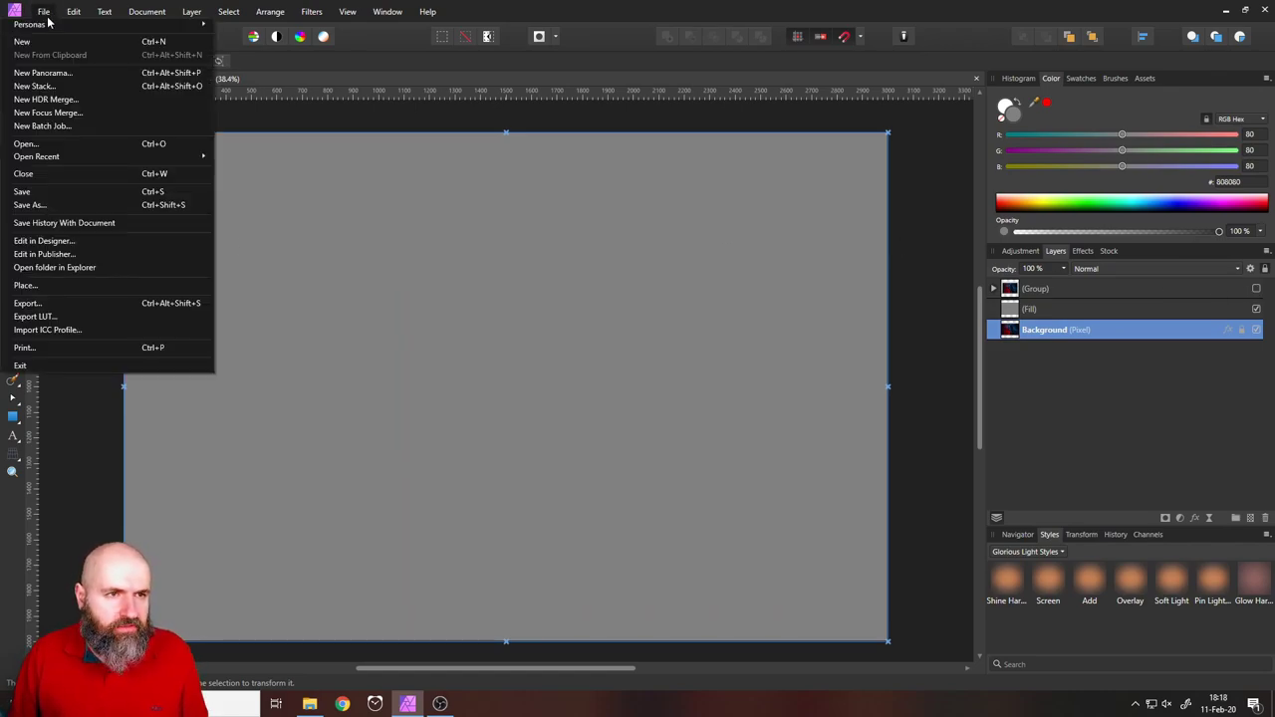
left_click(35, 286)
double_click(491, 202)
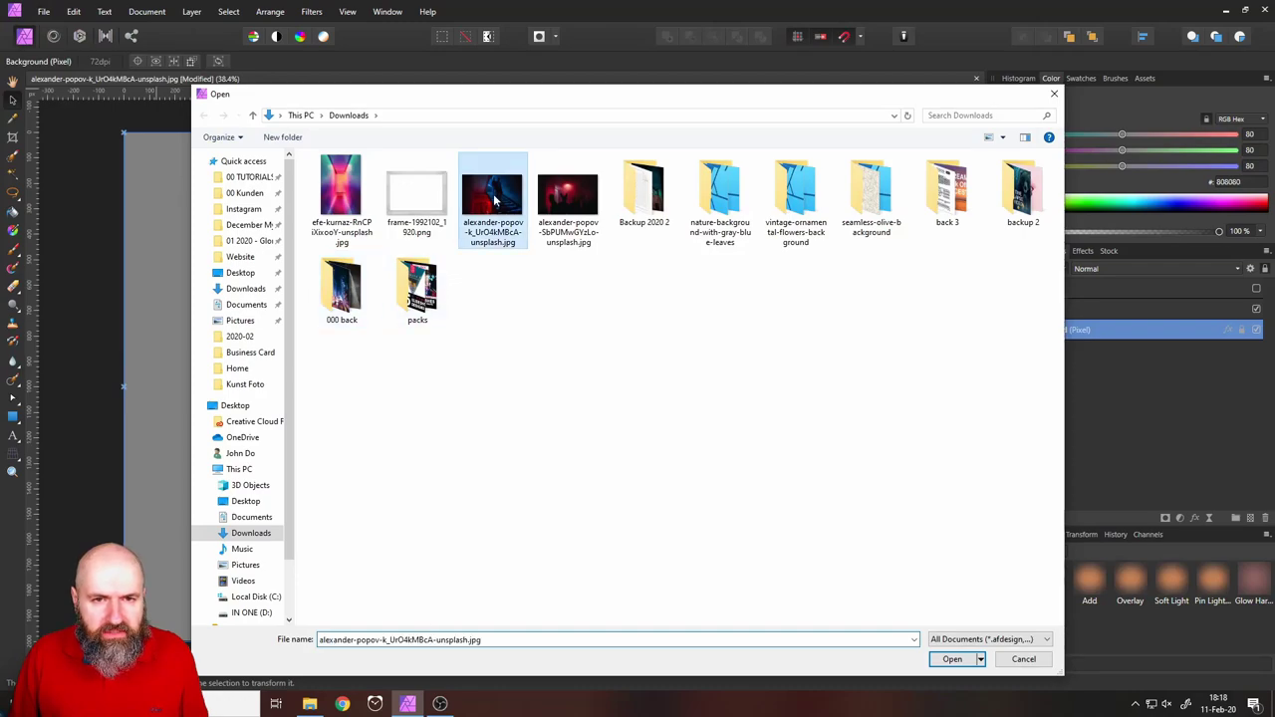
left_click(405, 299)
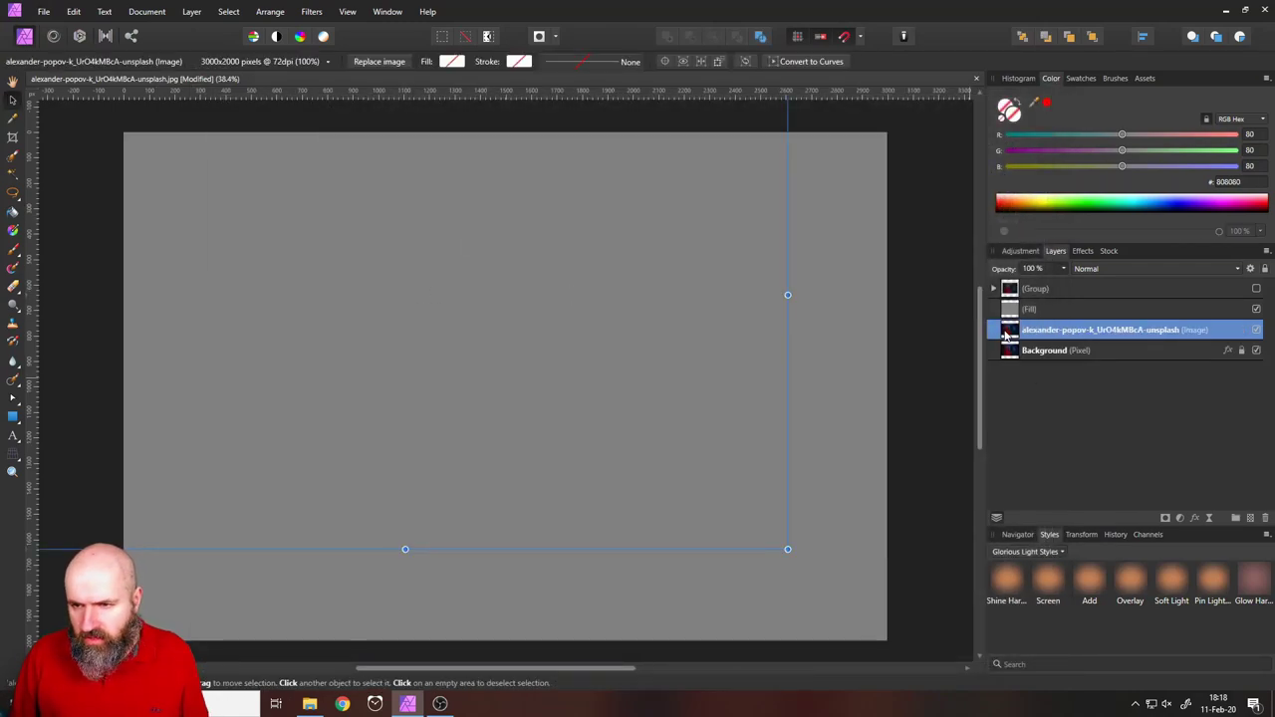
left_click_drag(1007, 334, 1008, 309)
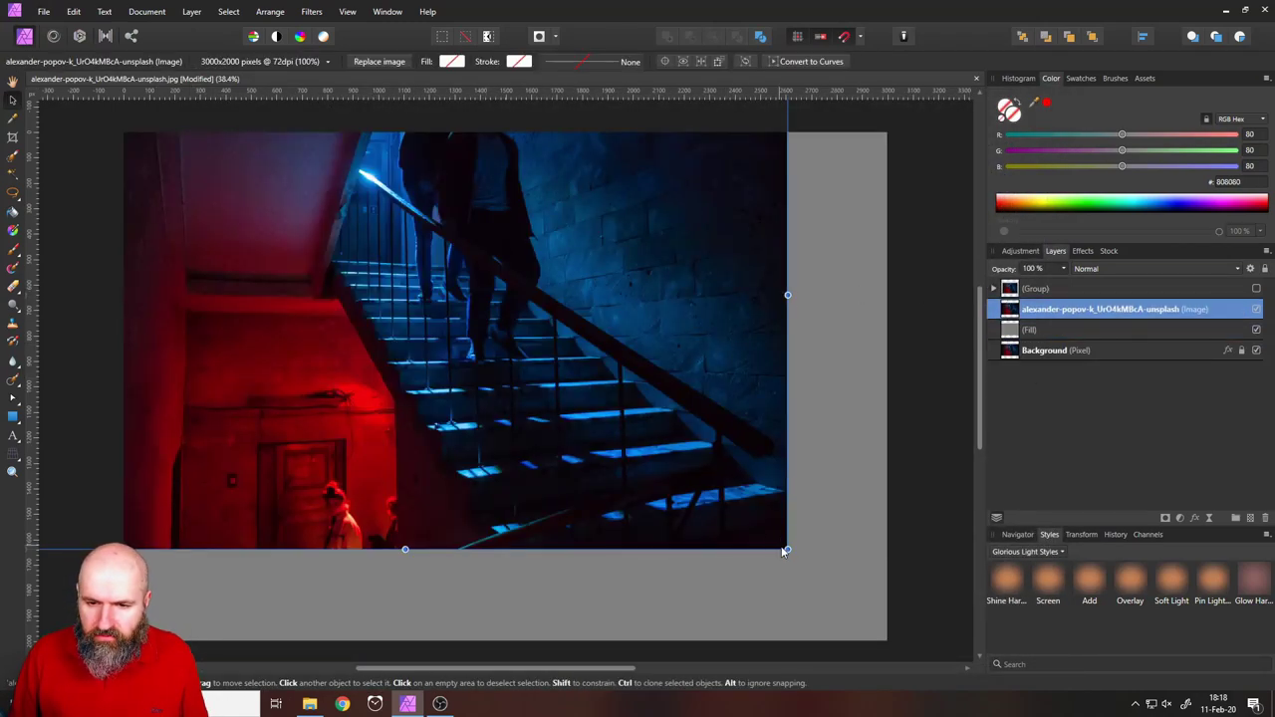
Step: Resize the newly placed photo to about 69% and position it near the centre of the grey canvas
left_click_drag(783, 551, 349, 251)
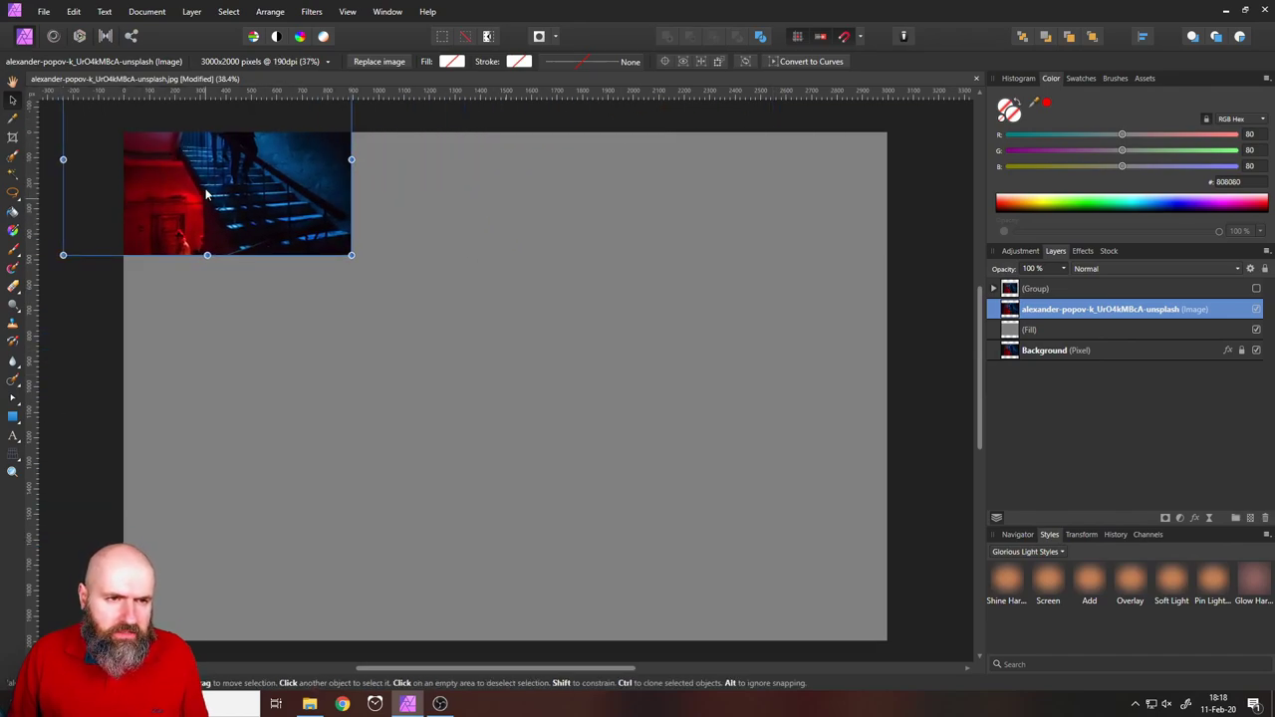
left_click_drag(206, 195, 477, 480)
left_click_drag(620, 350, 853, 153)
left_click_drag(725, 323, 613, 343)
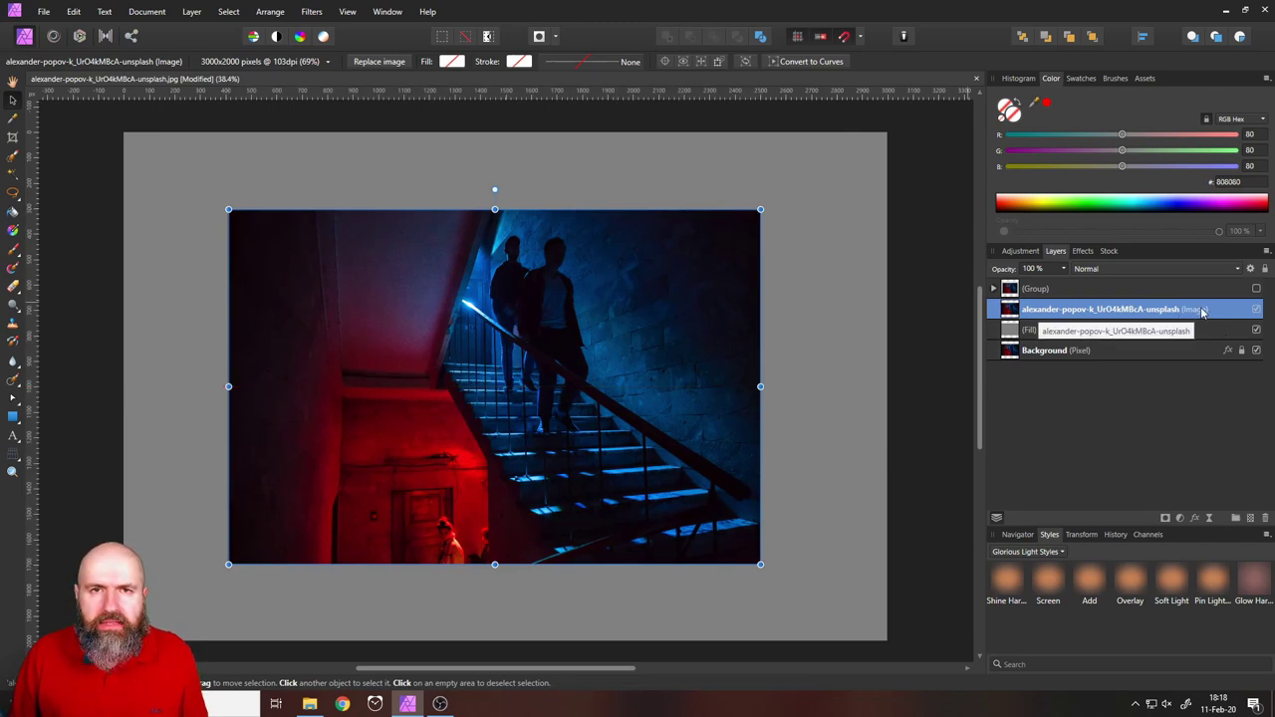
Step: Apply a solid white stroke 7.9 pt wide around the placed staircase photo
left_click(527, 63)
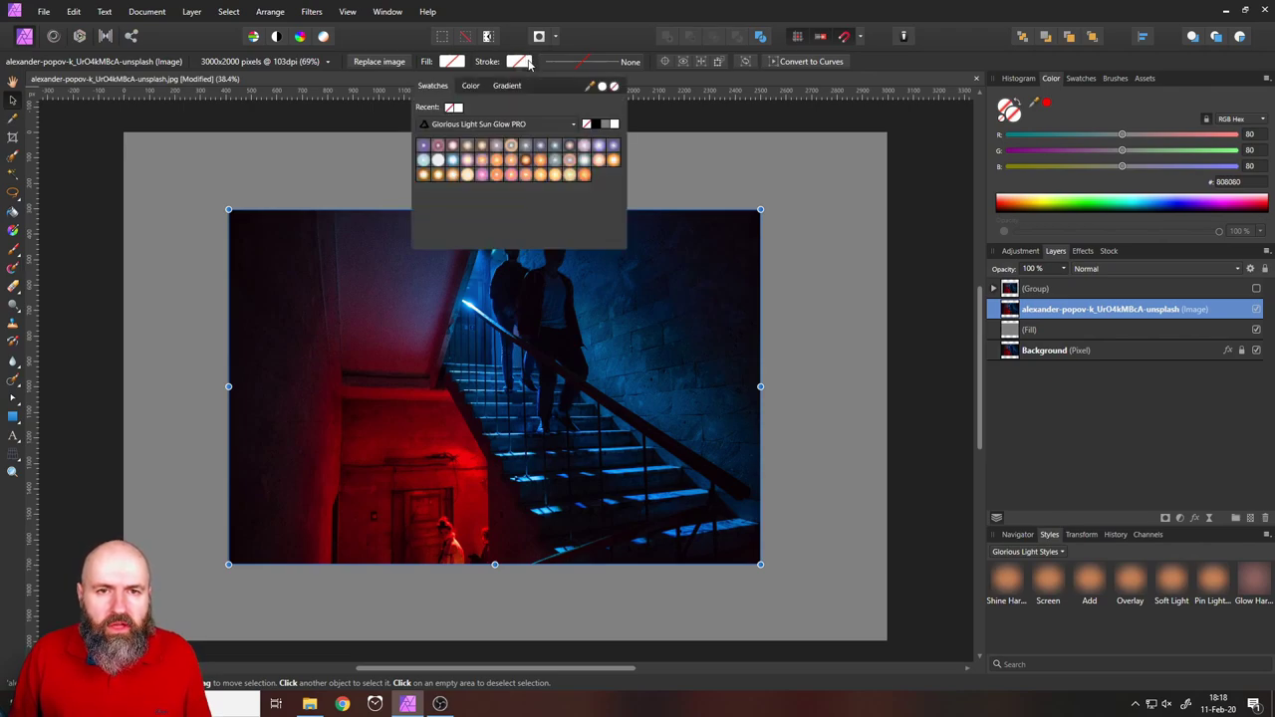
left_click(473, 86)
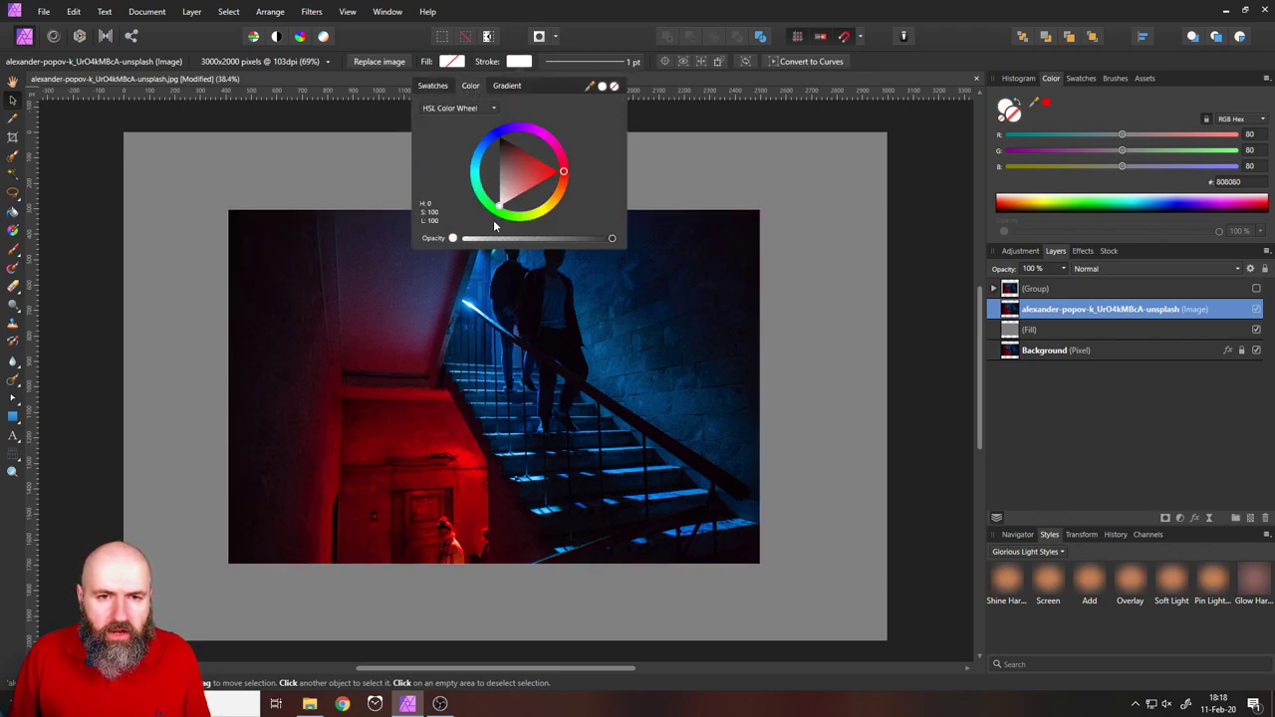
left_click(581, 61)
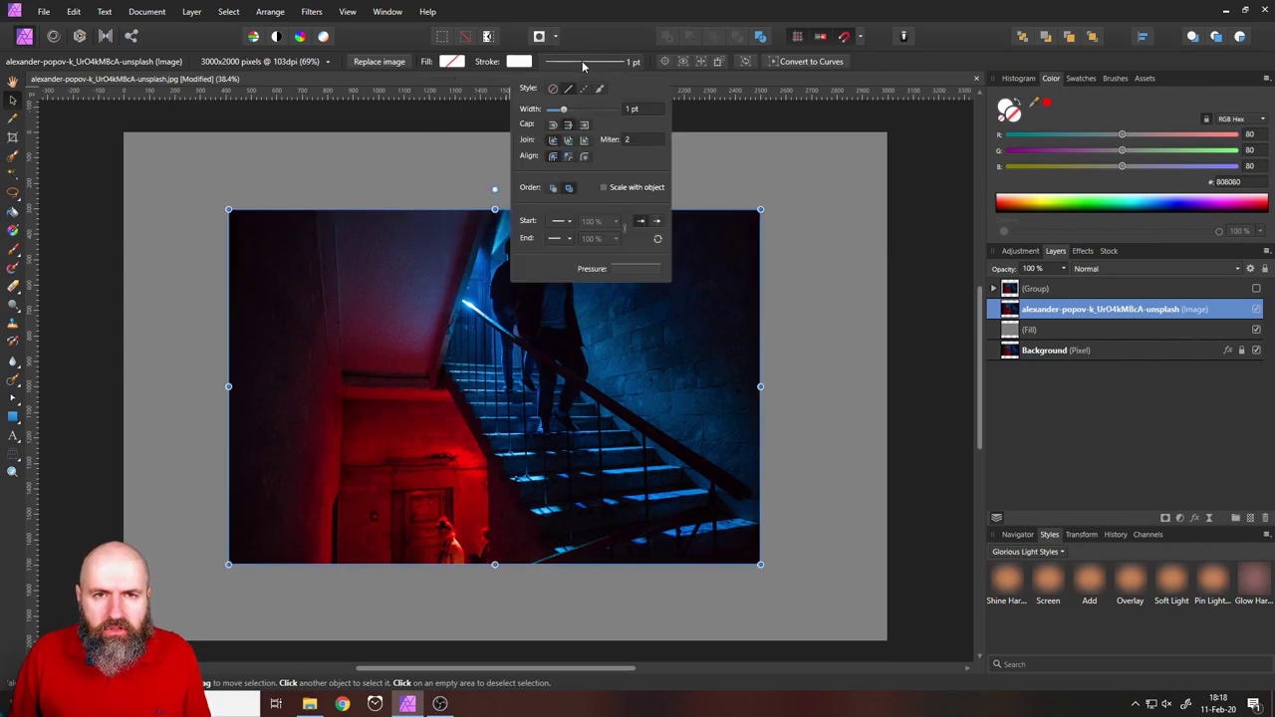
mouse_move(564, 109)
left_mouse_down()
mouse_move(590, 107)
mouse_move(573, 108)
left_mouse_up()
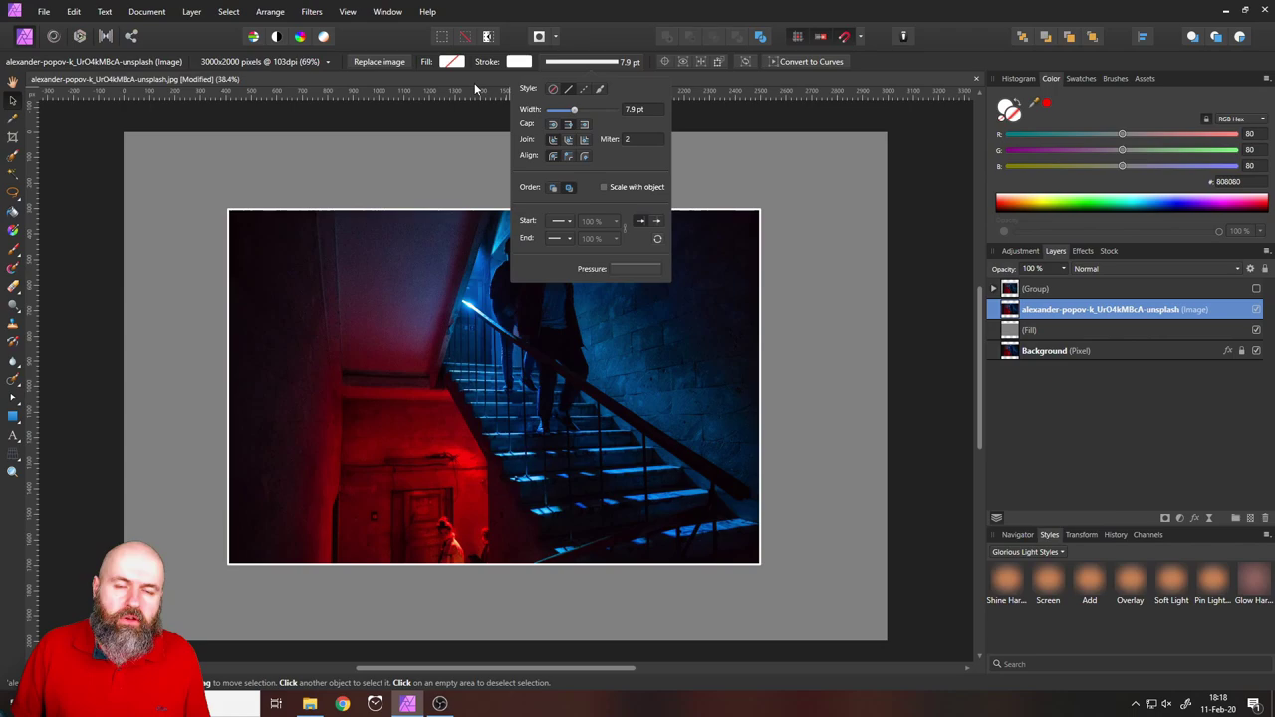
left_click(520, 62)
left_click(520, 62)
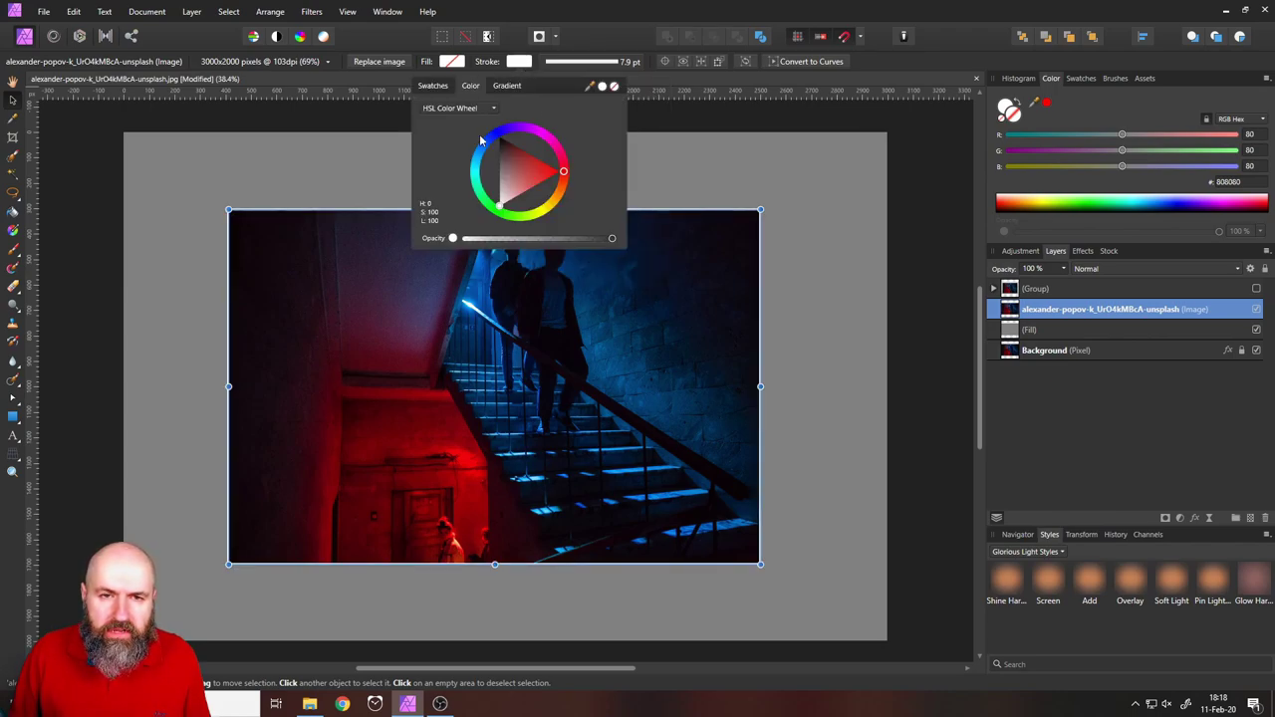
mouse_move(504, 203)
left_mouse_down()
mouse_move(495, 228)
mouse_move(524, 205)
left_mouse_up()
Step: Widen the photo's stroke to 64.4 pt and align it to the outside of the image edge
left_click(578, 62)
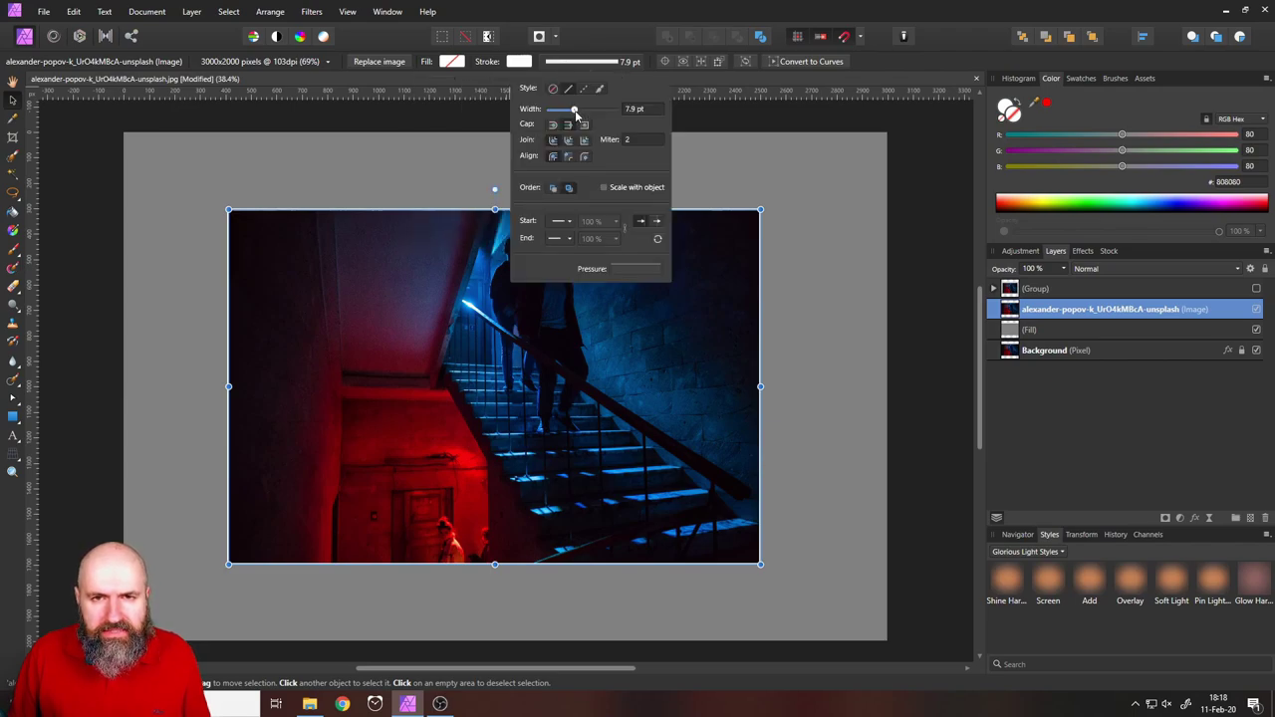
left_click_drag(576, 109, 610, 108)
left_click(568, 157)
left_click(585, 157)
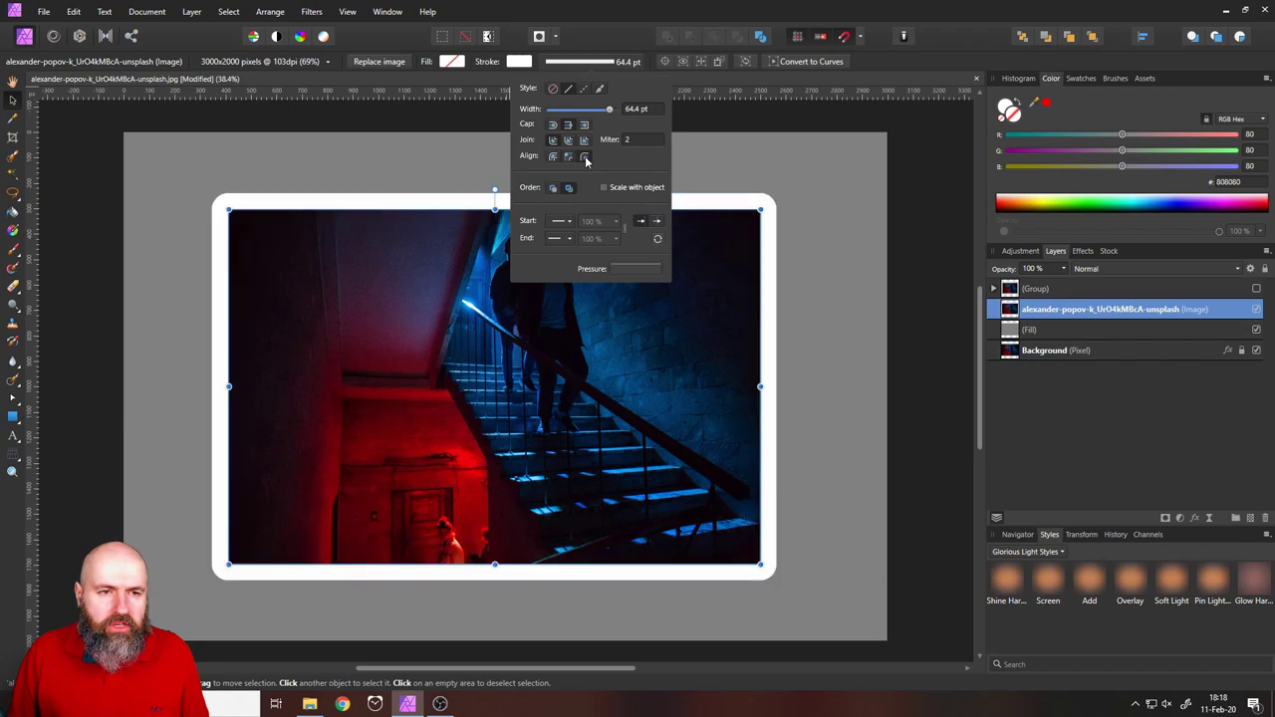
Step: Try the round join on the photo's stroke and settle on the miter join for sharp outer corners
left_click(584, 140)
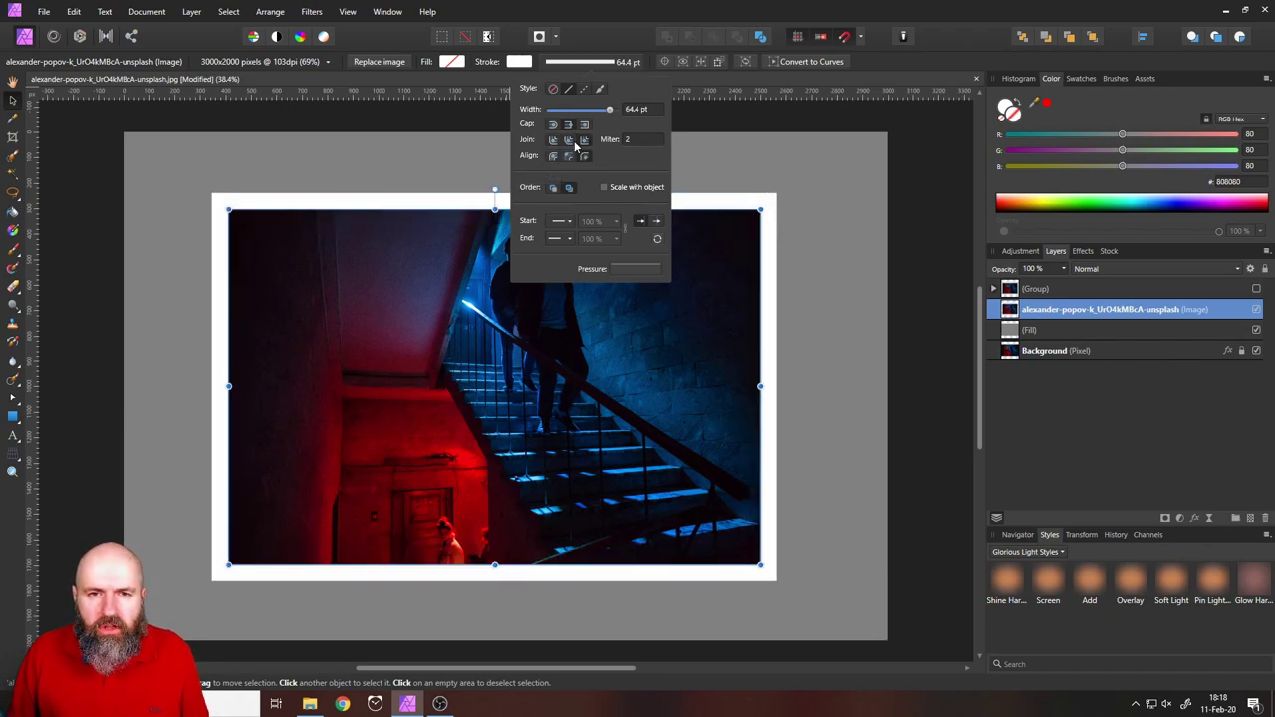
left_click(554, 143)
left_click(552, 143)
left_click(586, 141)
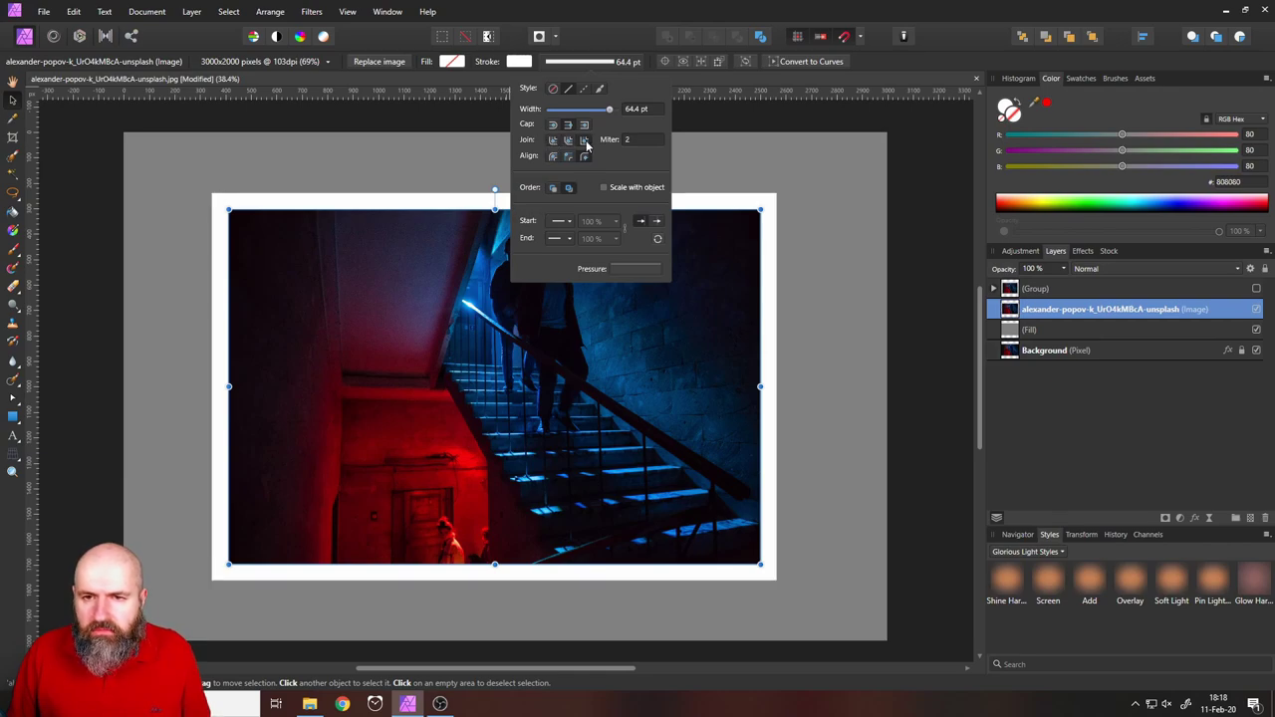